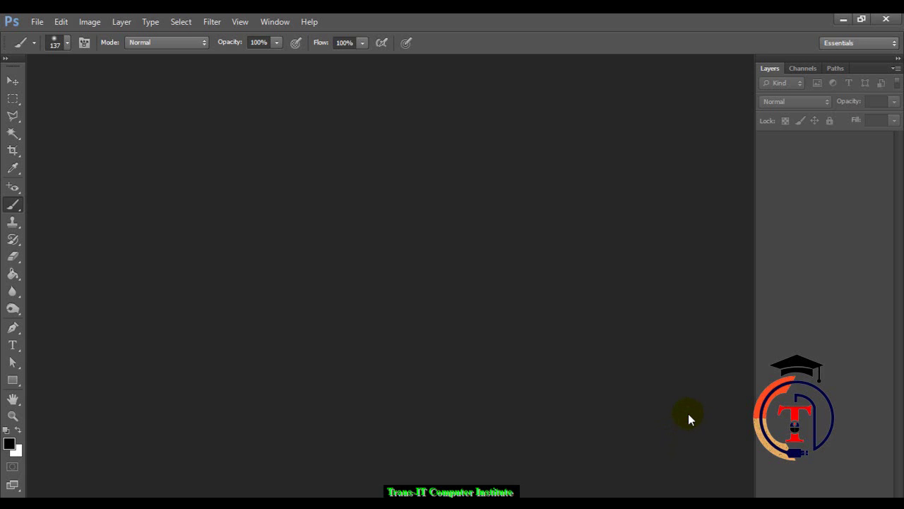
Open the Light Effect.jpg photo of the modern house
key("ctrl+o")
left_click(413, 208)
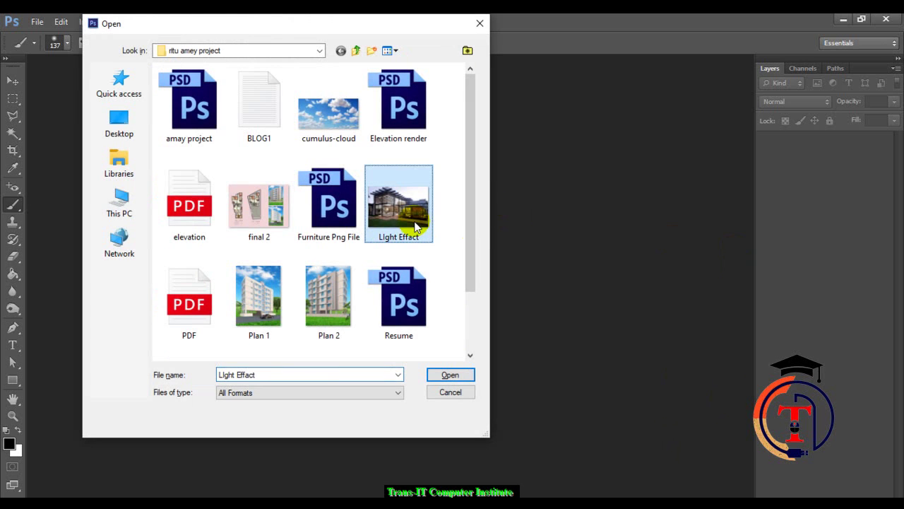
left_click(451, 375)
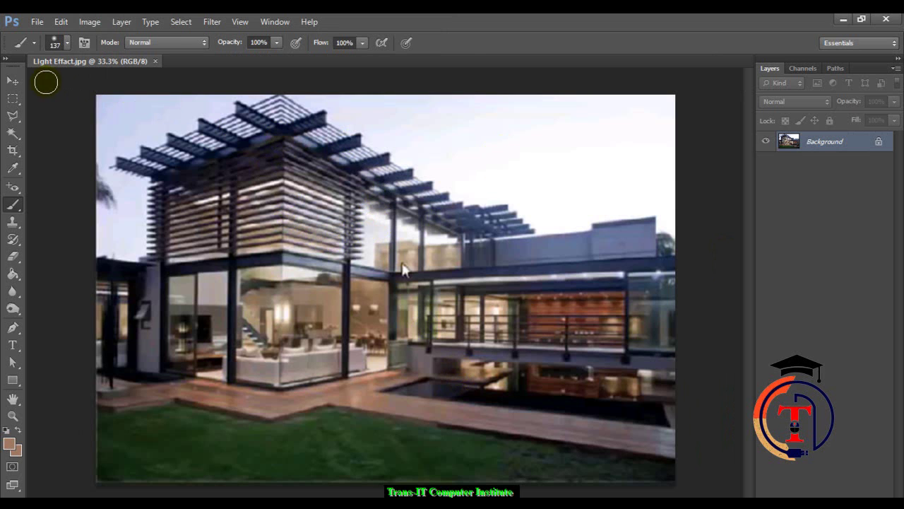
Convert the locked Background into an editable Layer 0
left_click(16, 83)
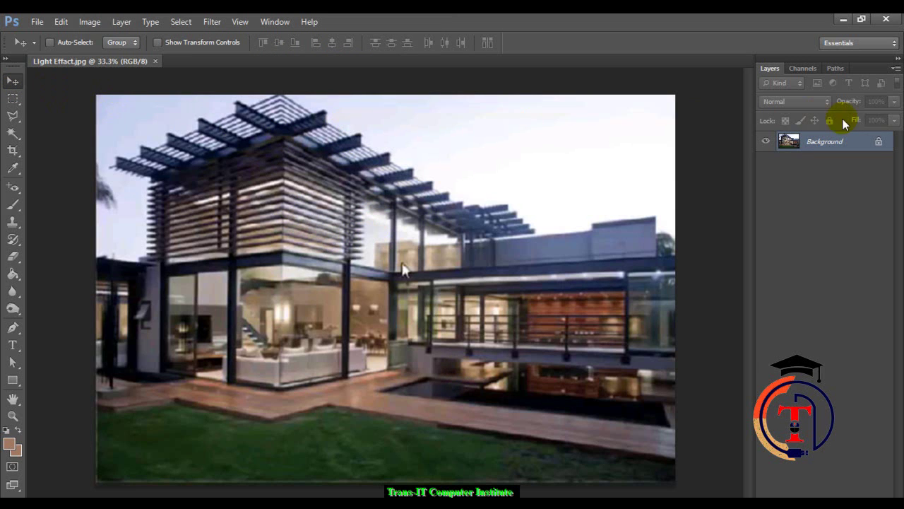
double_click(878, 143)
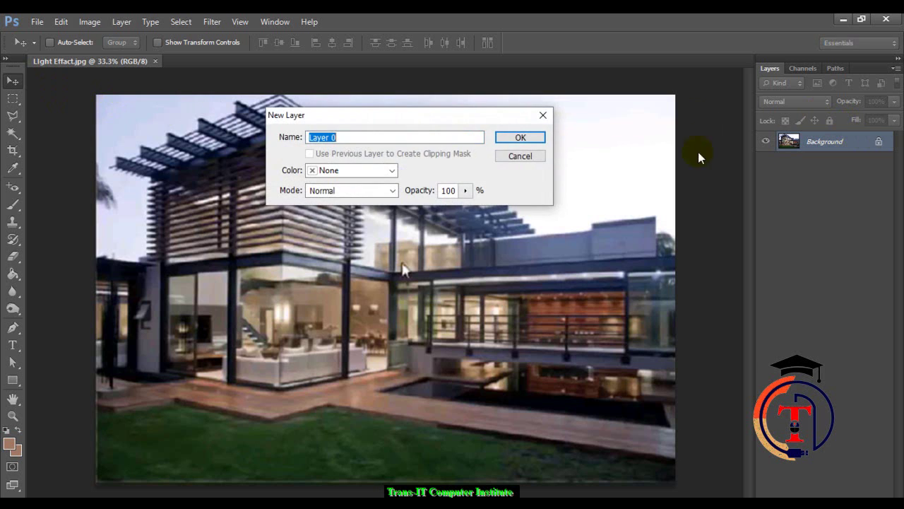
left_click(507, 140)
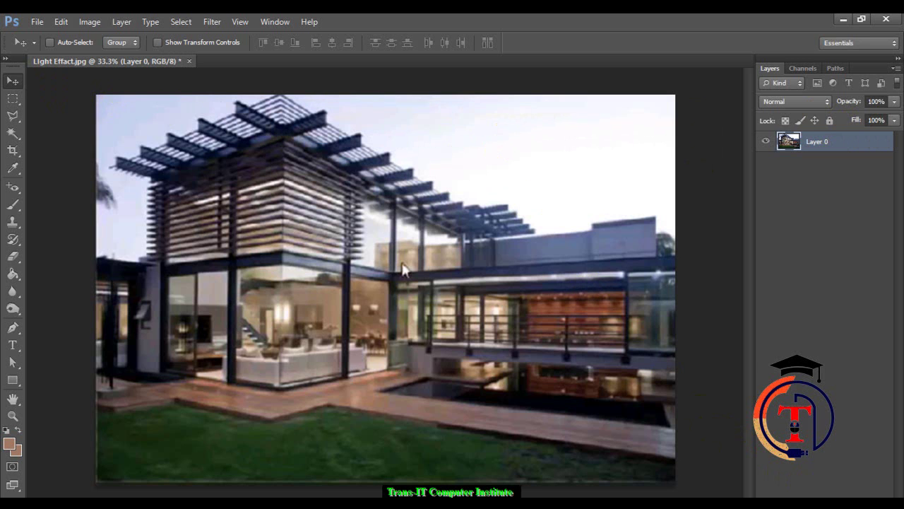
Add a Color Lookup adjustment layer using NightFromDay.CUBE for a blue night look
left_click(830, 503)
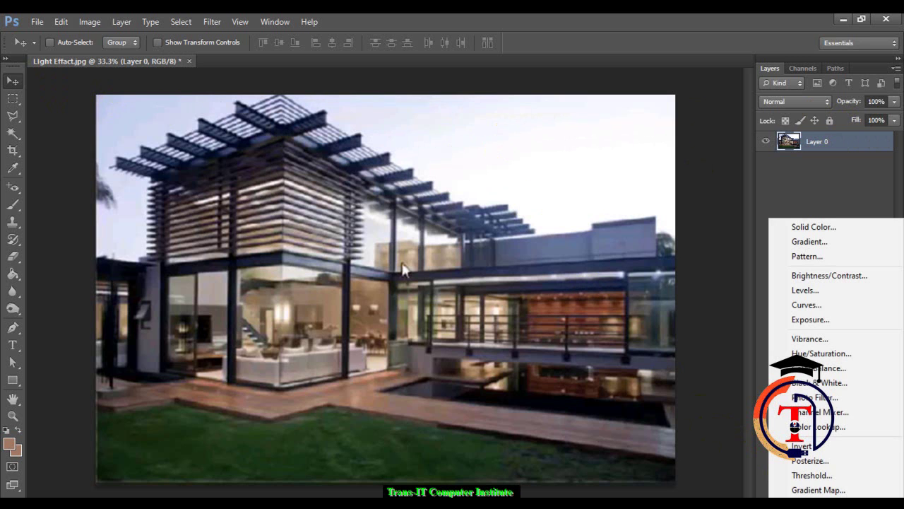
left_click(795, 425)
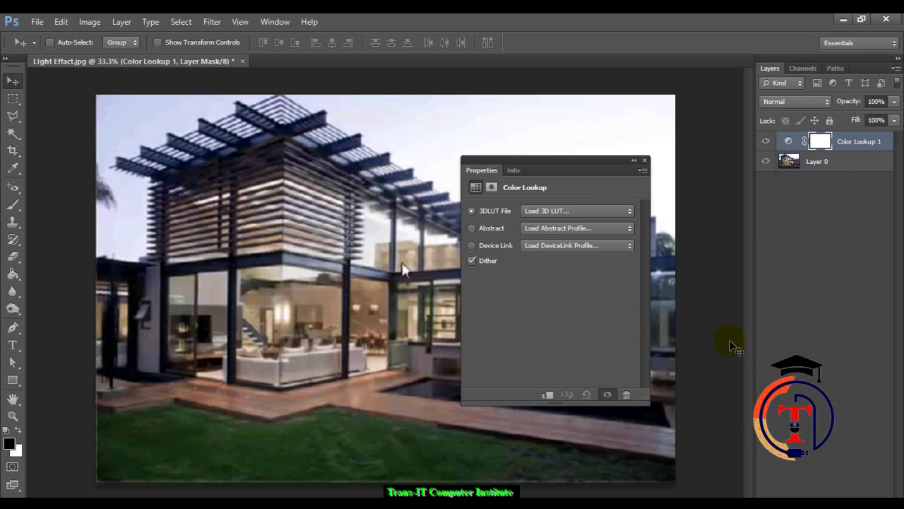
left_click(567, 211)
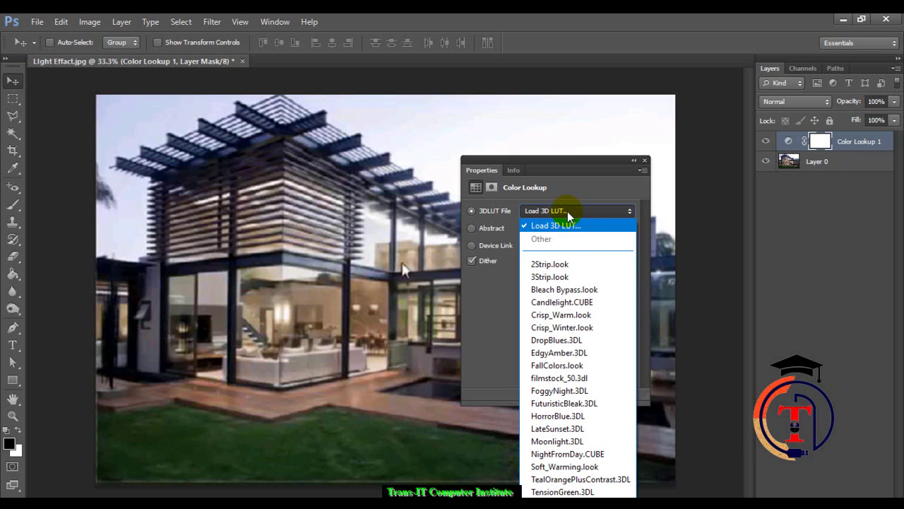
left_click(581, 457)
left_click(580, 394)
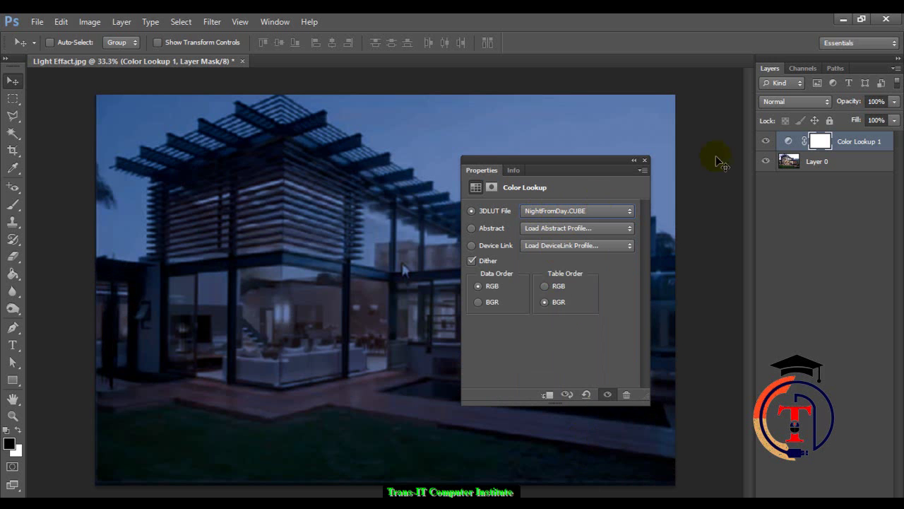
left_click(645, 160)
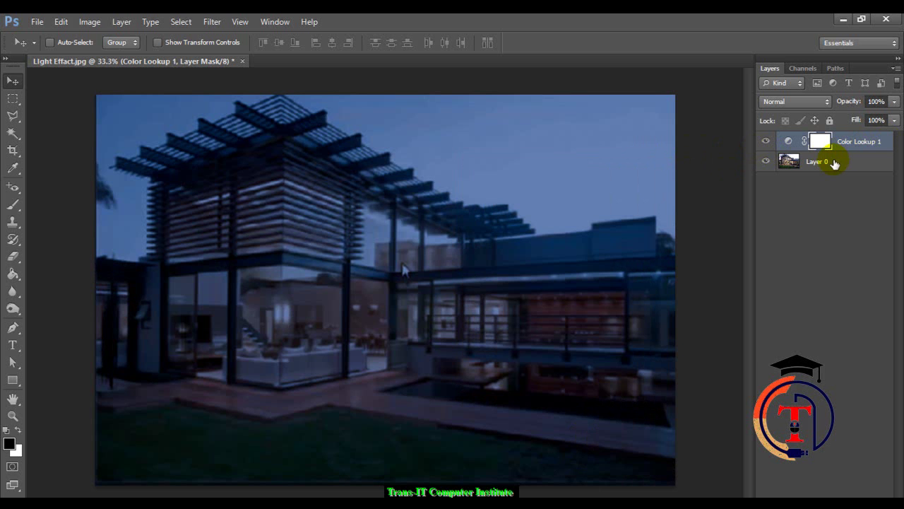
Duplicate Color Lookup 1, then hide both lookup layers to show the daylight photo
key("ctrl+j")
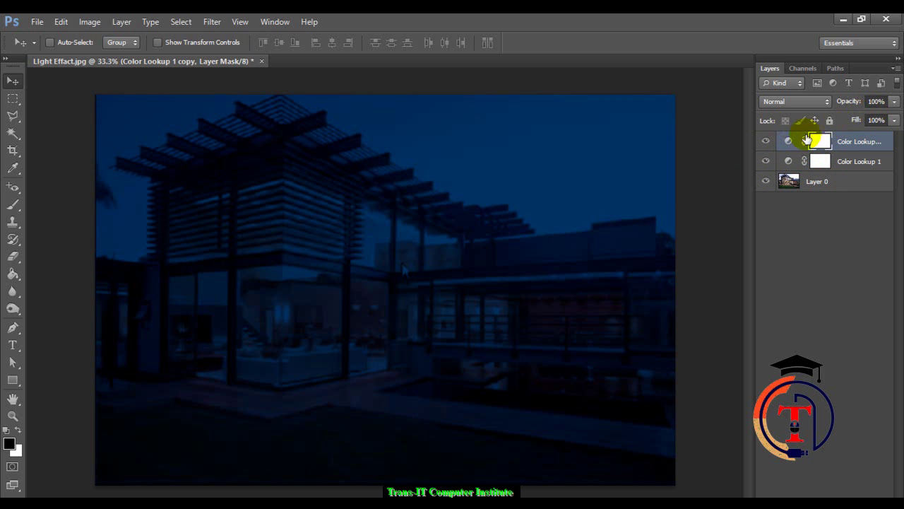
left_click(767, 162)
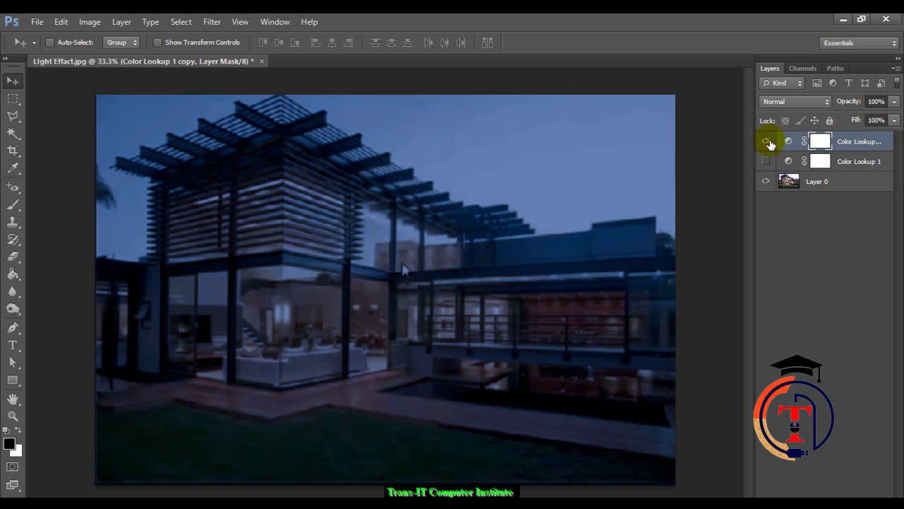
left_click(768, 142)
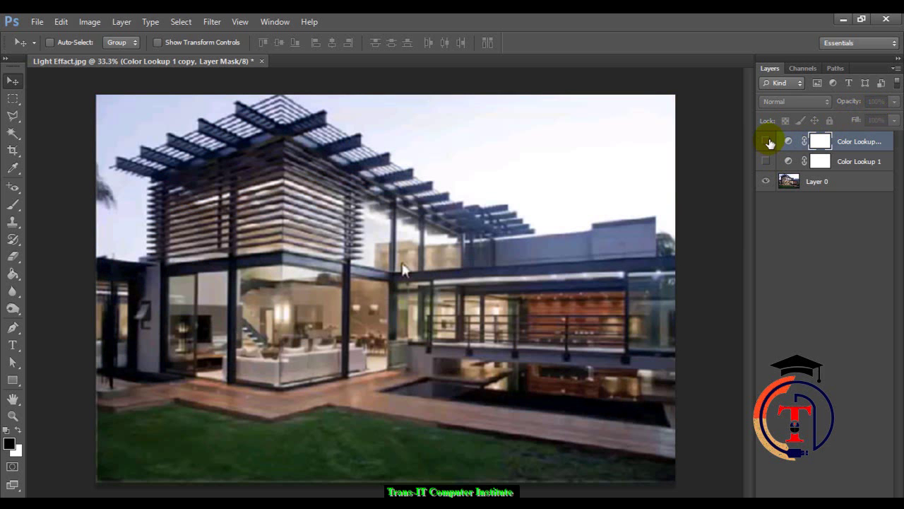
Switch to the Polygonal Lasso Tool and zoom the house to 66.7%
left_click(14, 116)
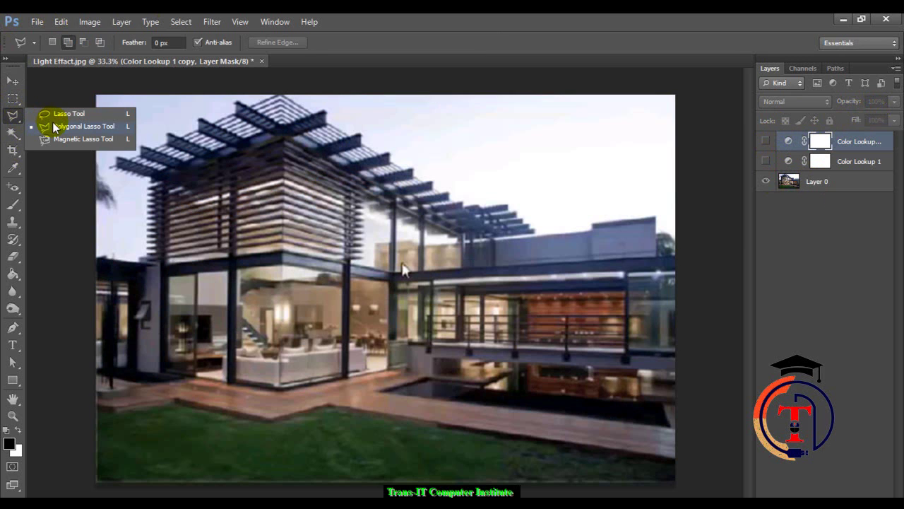
left_click(57, 127)
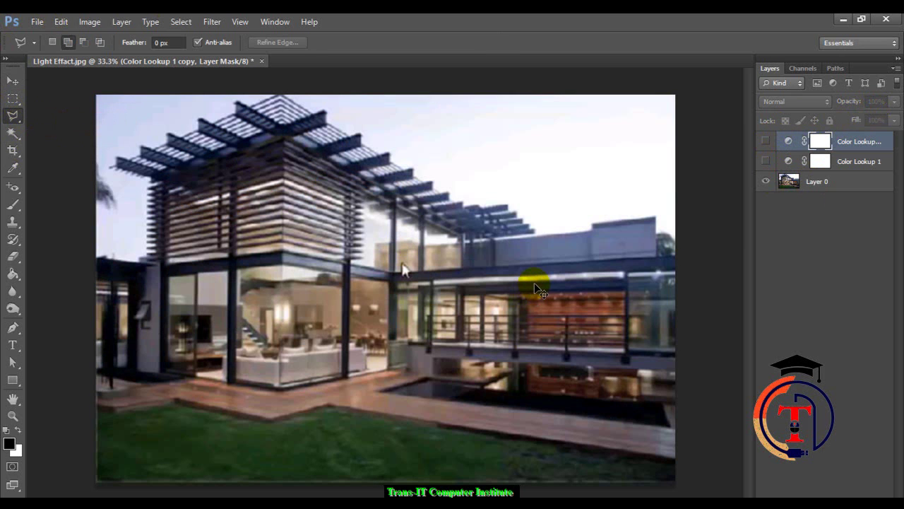
key("ctrl+plus")
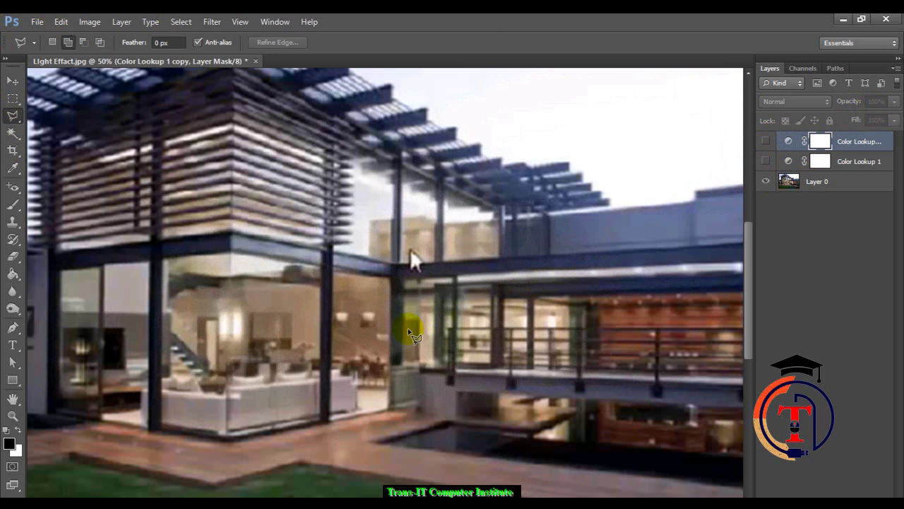
scroll(307, 303, "left", 3)
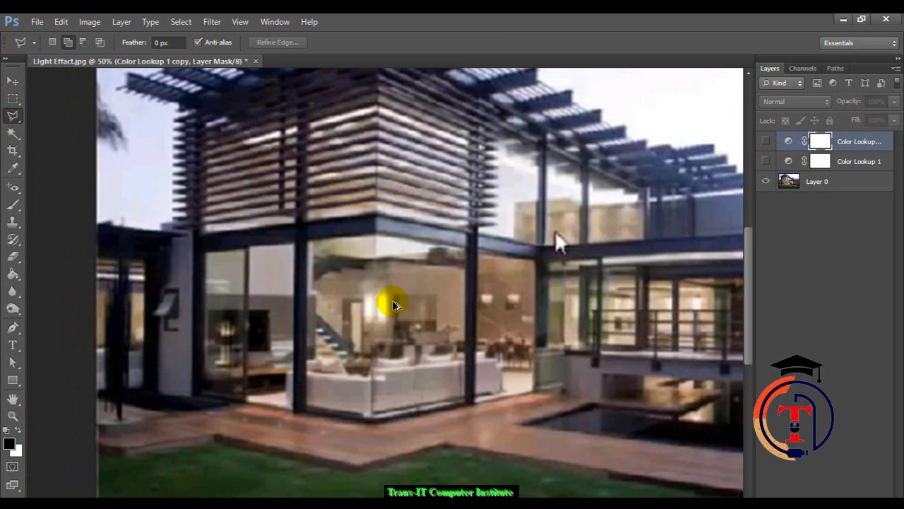
key("ctrl+plus")
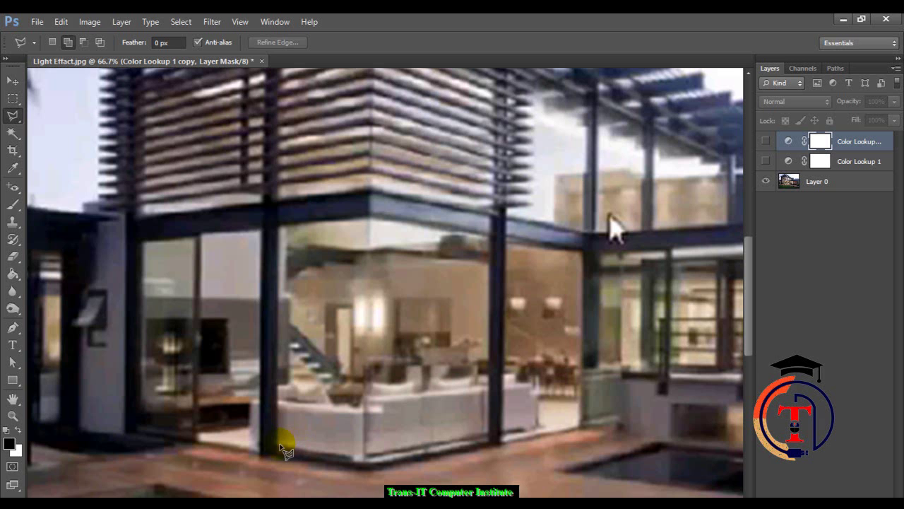
Outline the large living-room window pane as a polygonal selection
left_click(280, 228)
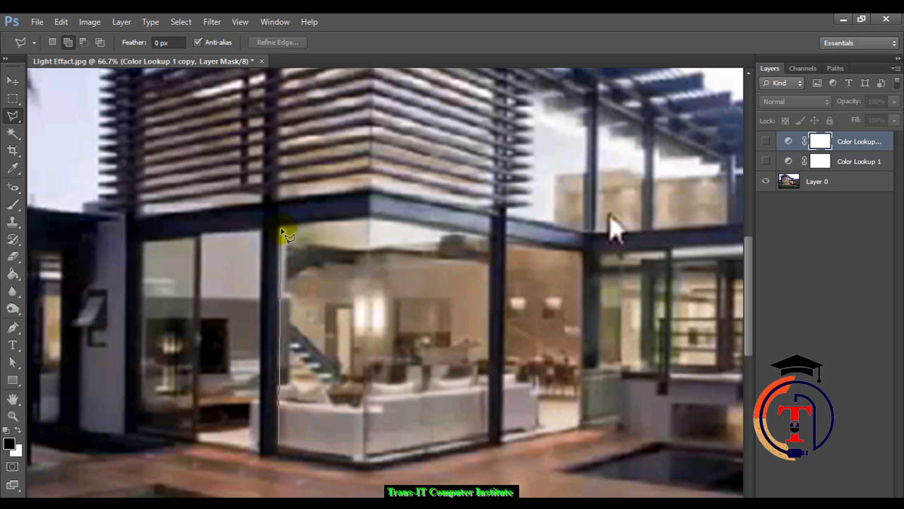
left_click(371, 221)
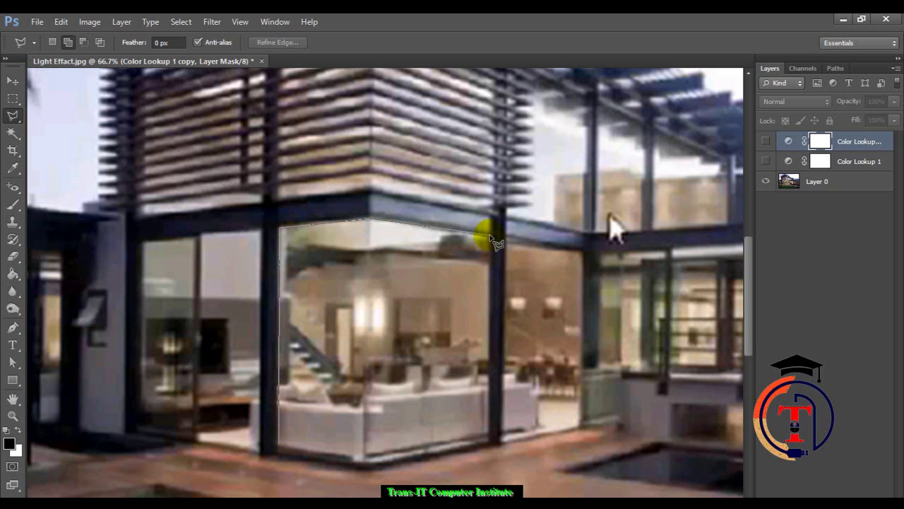
left_click(491, 237)
left_click(488, 439)
left_click(286, 445)
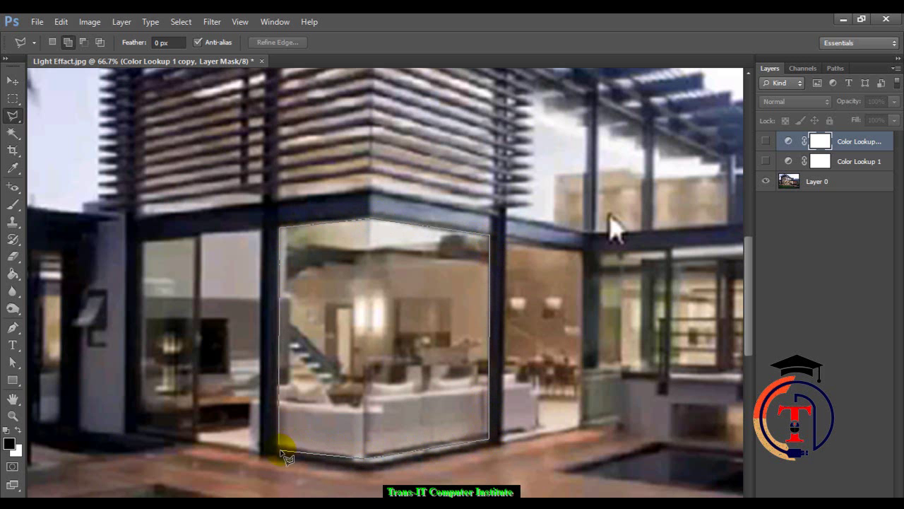
double_click(284, 448)
Add the narrow middle window pane to the selection
scroll(276, 344, "left", 5)
left_click(415, 250)
left_click(474, 245)
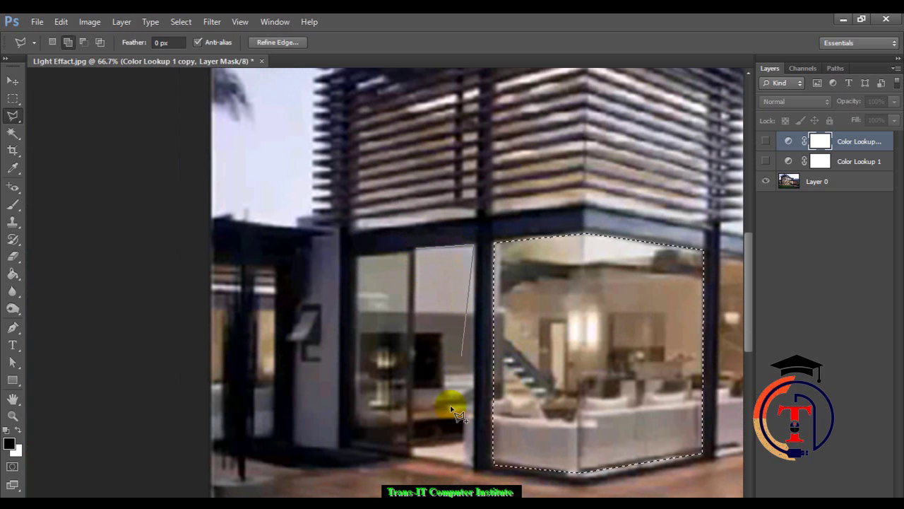
left_click(473, 468)
left_click(415, 456)
left_click(417, 248)
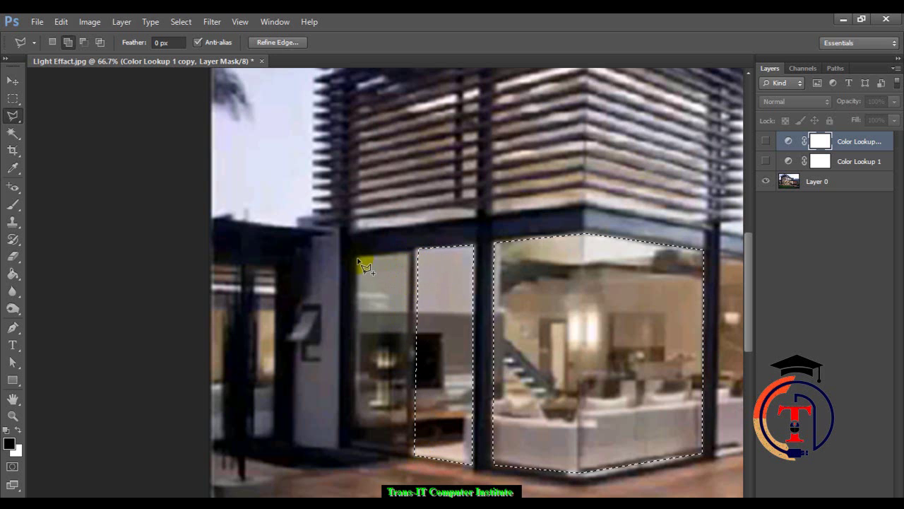
Add the leftmost window pane to the selection
left_click(358, 258)
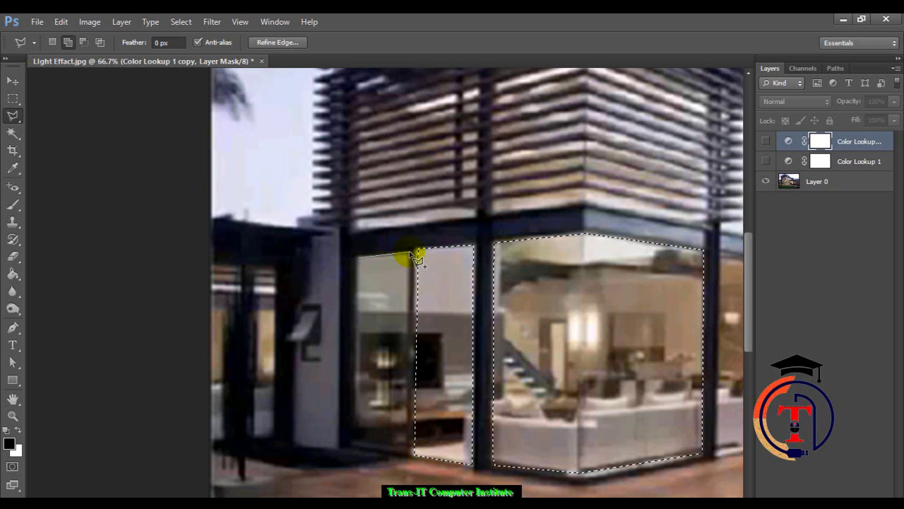
left_click(409, 451)
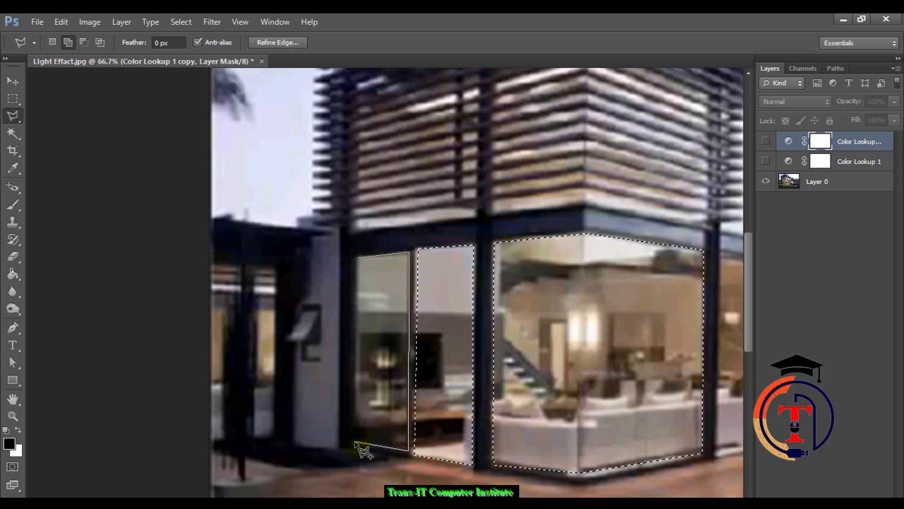
left_click(354, 445)
left_click(359, 257)
left_click_drag(621, 293, 158, 296)
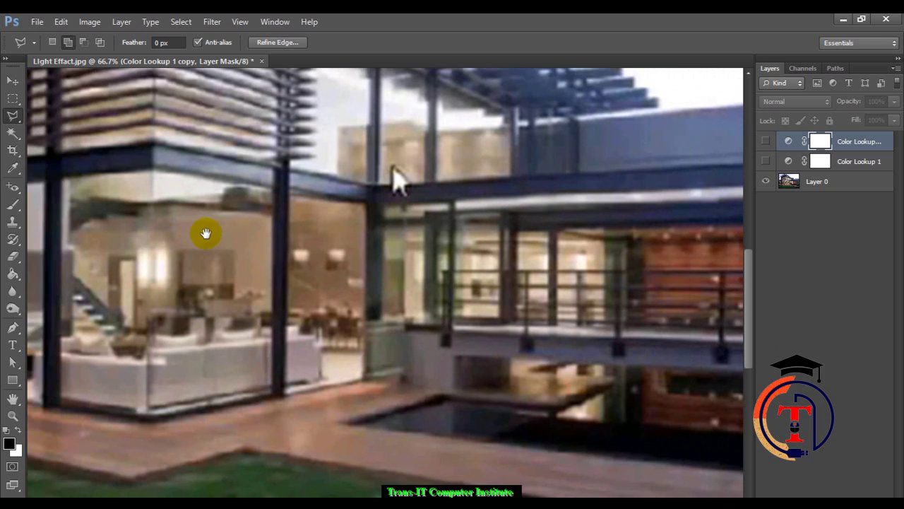
Add the next two windows to the right into the selection
left_click(256, 264)
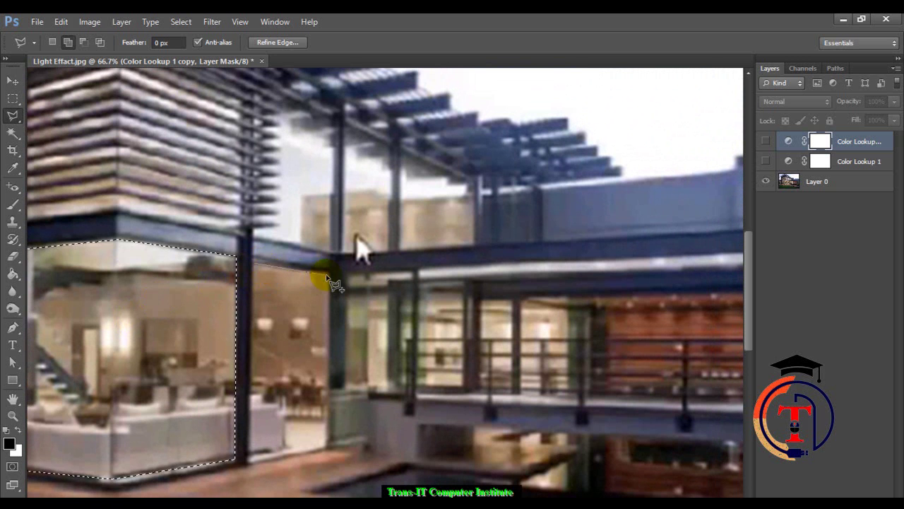
left_click(327, 273)
left_click(327, 447)
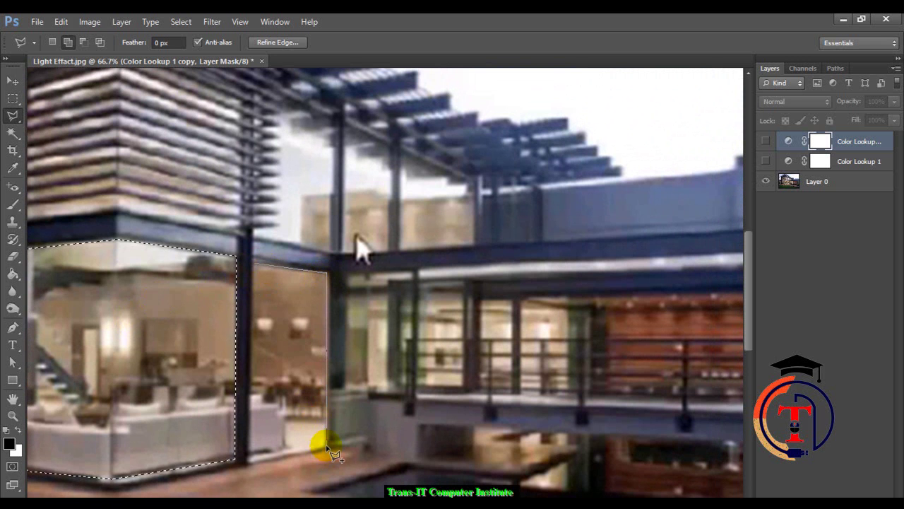
left_click(248, 458)
left_click(256, 265)
left_click(412, 272)
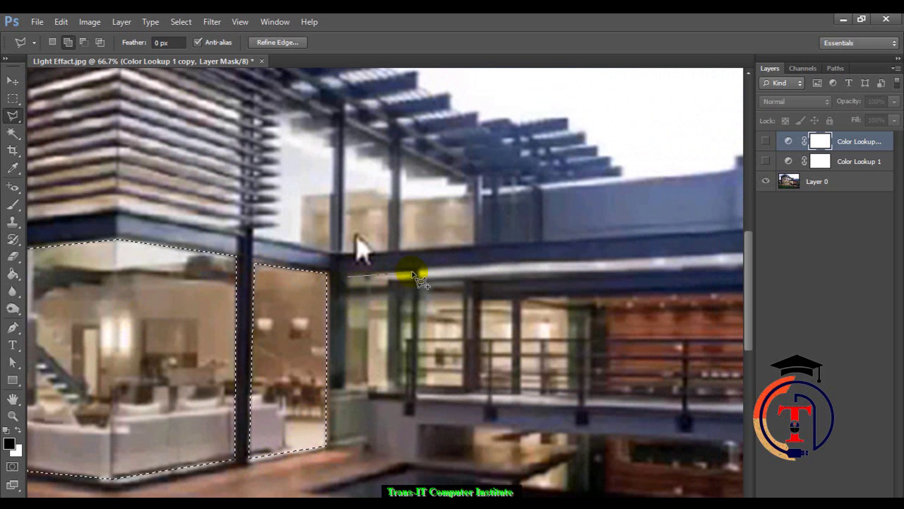
left_click(411, 401)
left_click(345, 388)
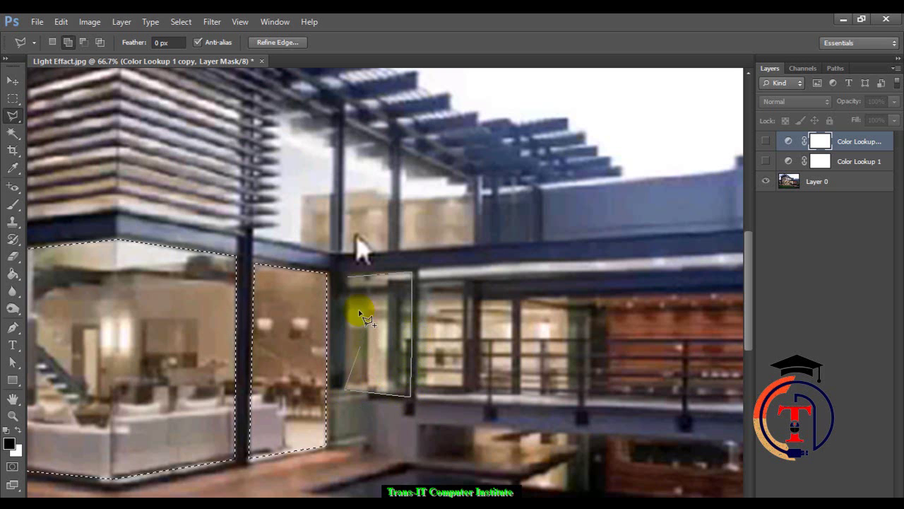
left_click(349, 279)
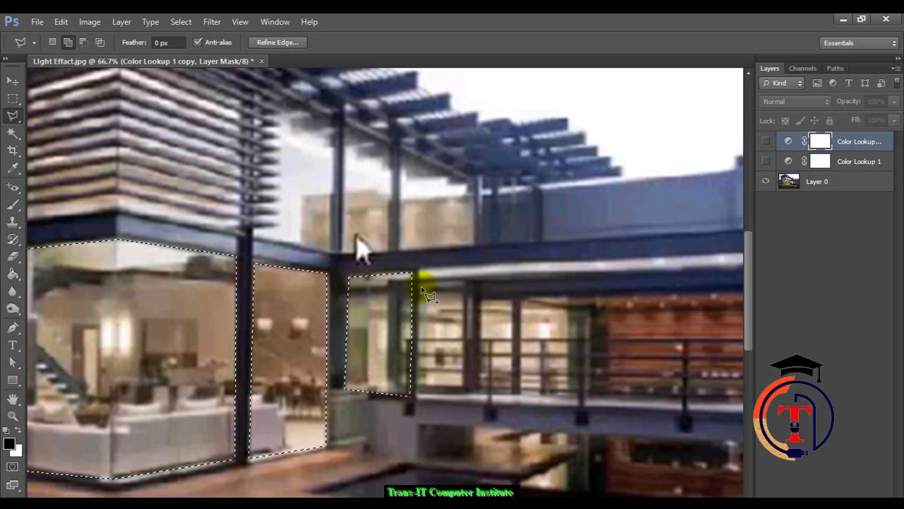
Outline the long balcony window and add it to the selection
left_click(424, 295)
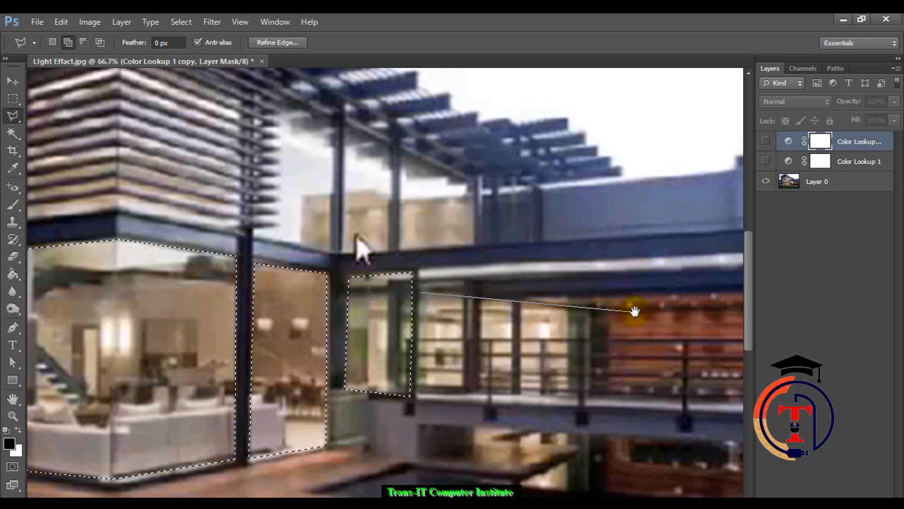
left_click_drag(632, 308, 351, 253)
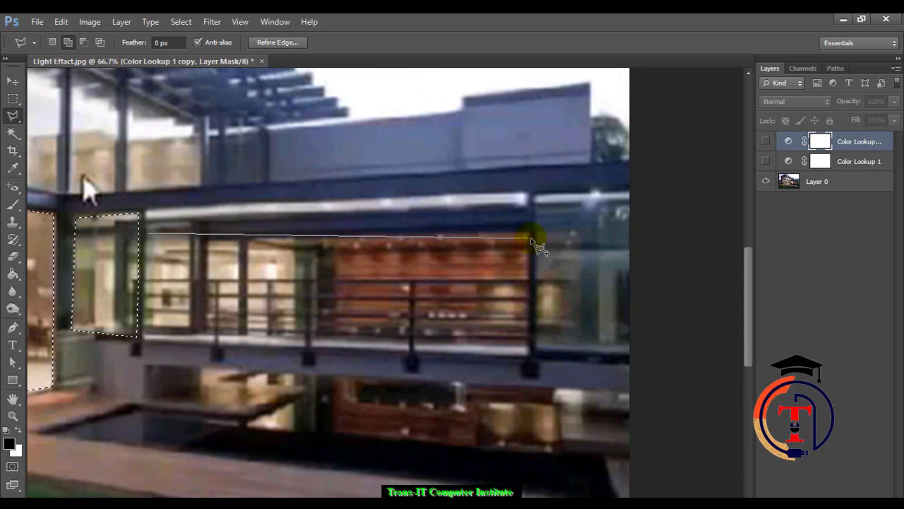
left_click(526, 235)
left_click(527, 346)
left_click_drag(228, 297, 428, 299)
left_click(338, 339)
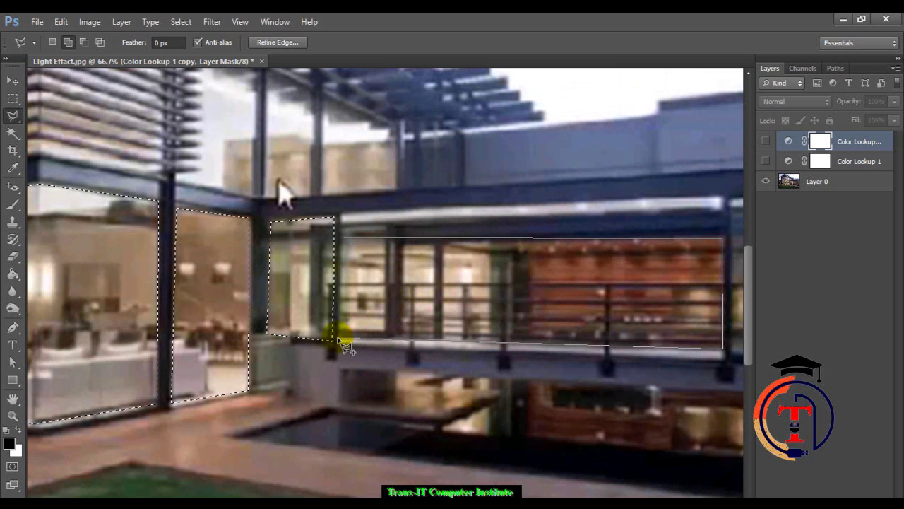
left_click(348, 243)
Add the pool reflection strip to the selection
left_click_drag(348, 276, 279, 158)
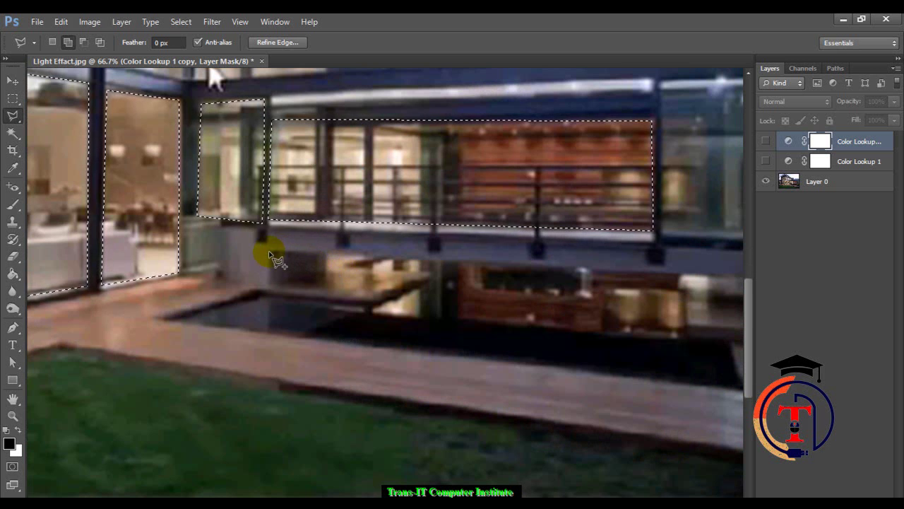
left_click_drag(730, 276, 551, 236)
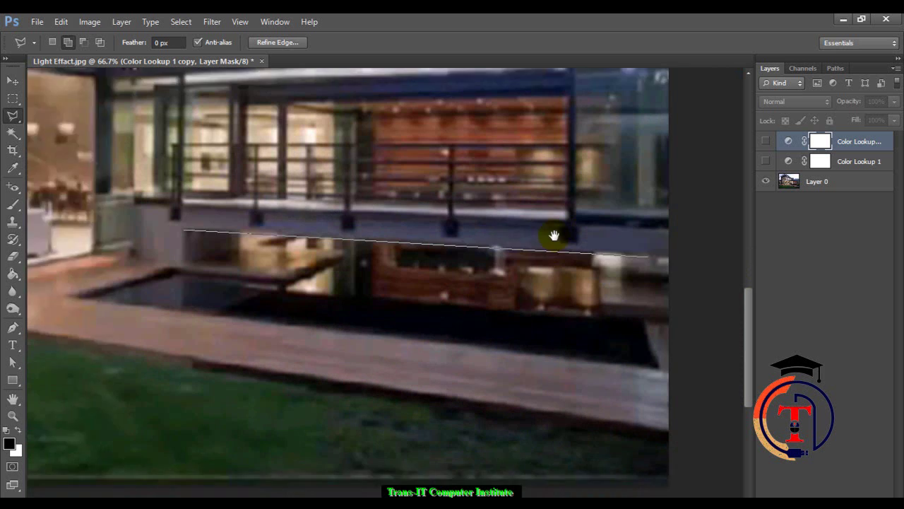
left_click(603, 231)
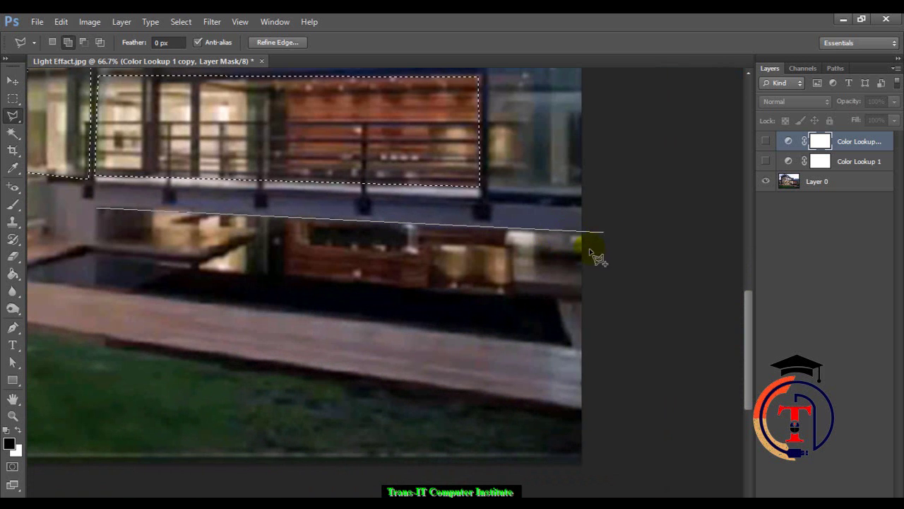
left_click_drag(521, 301, 624, 328)
left_click(698, 326)
left_click(572, 321)
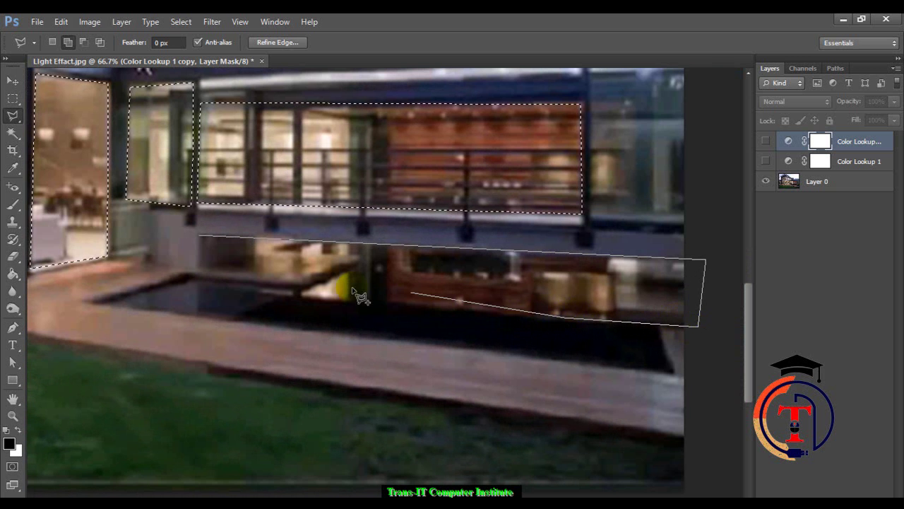
left_click(199, 270)
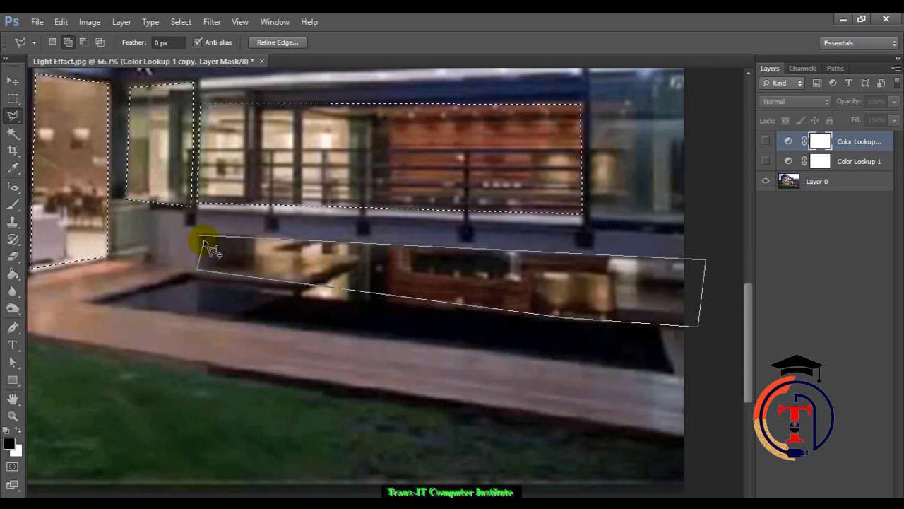
left_click(200, 242)
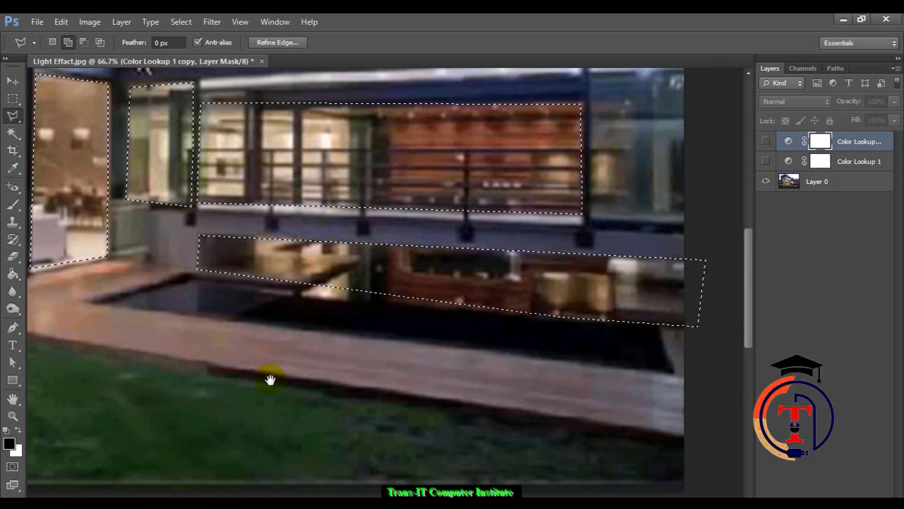
Add the two upper glass panels between the columns to the selection
scroll(269, 375, "up", 10)
scroll(258, 135, "down", 3)
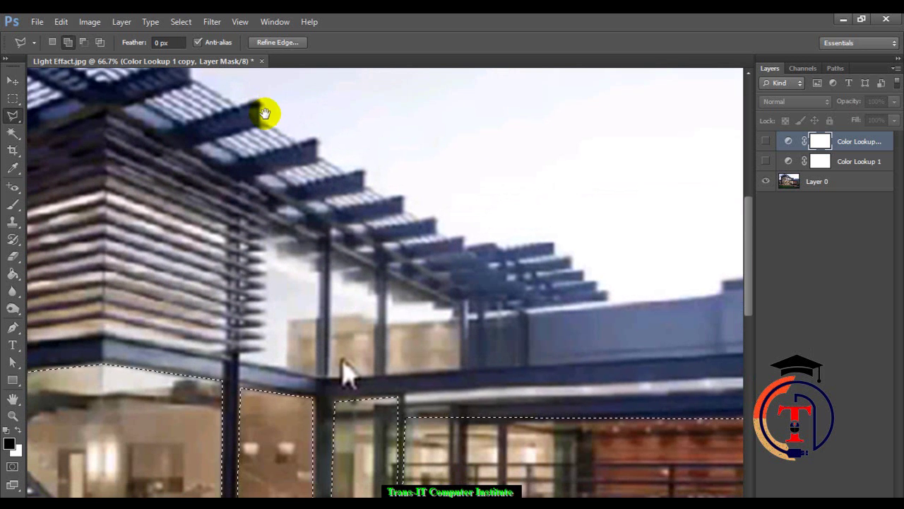
left_click(326, 251)
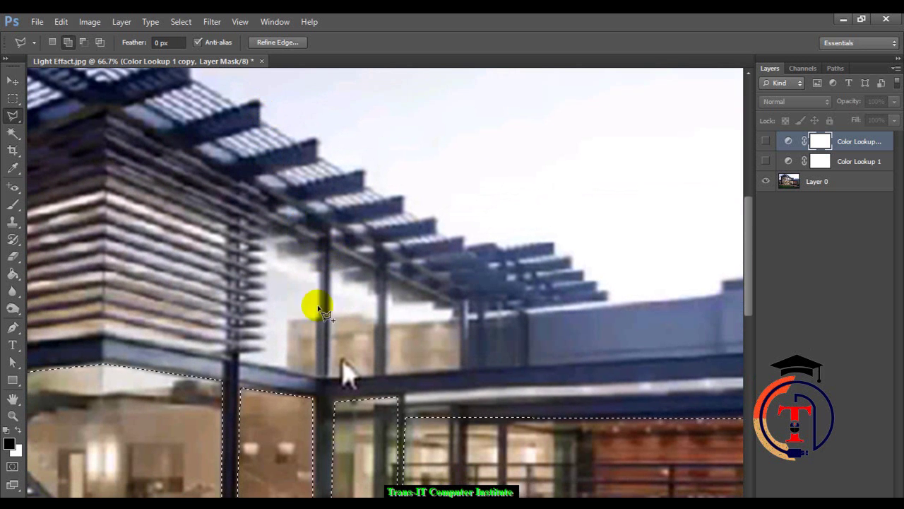
left_click(329, 370)
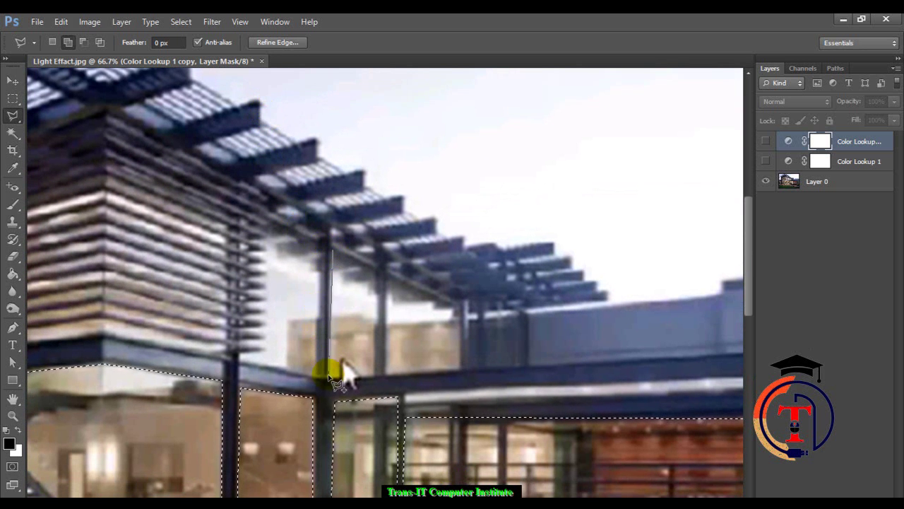
left_click(375, 375)
left_click(378, 272)
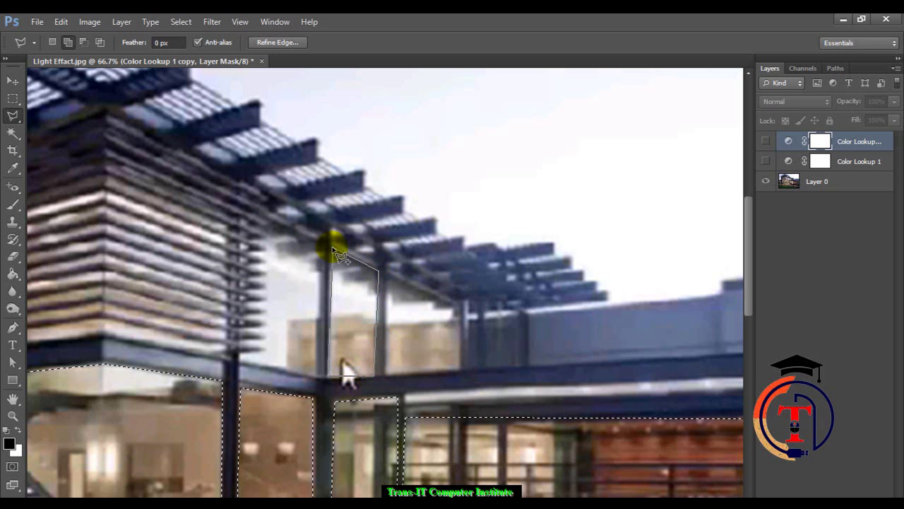
left_click(333, 251)
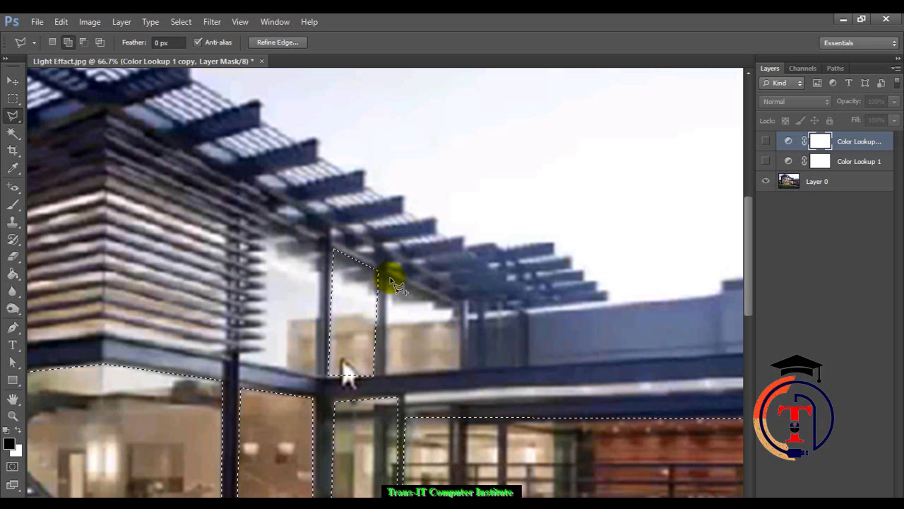
left_click(386, 276)
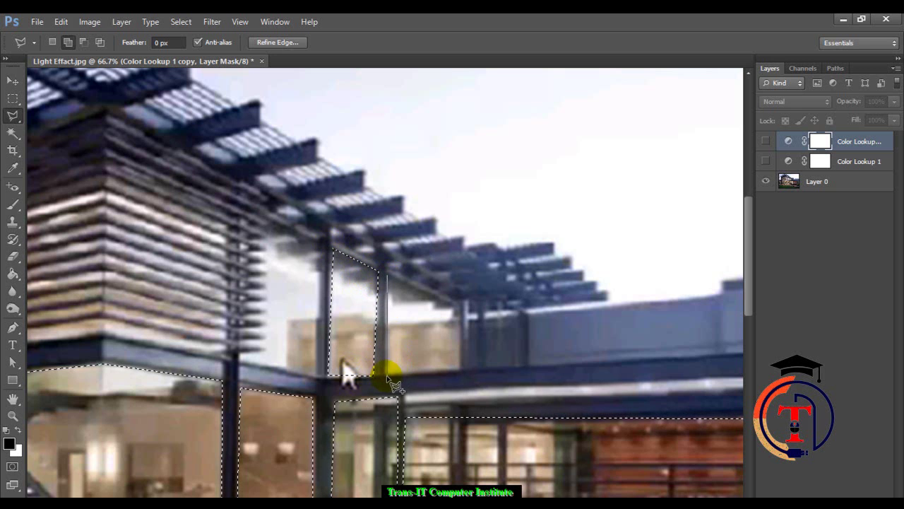
left_click(386, 375)
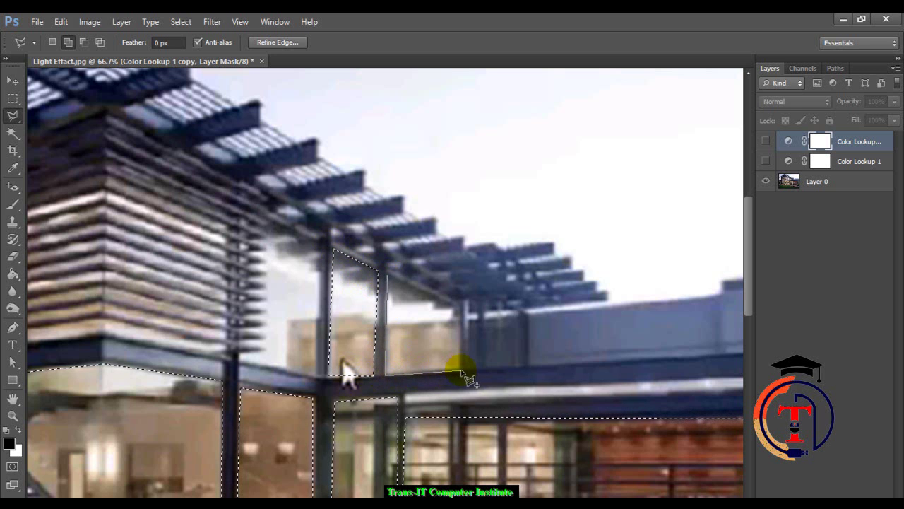
left_click(462, 371)
left_click(462, 310)
left_click(387, 274)
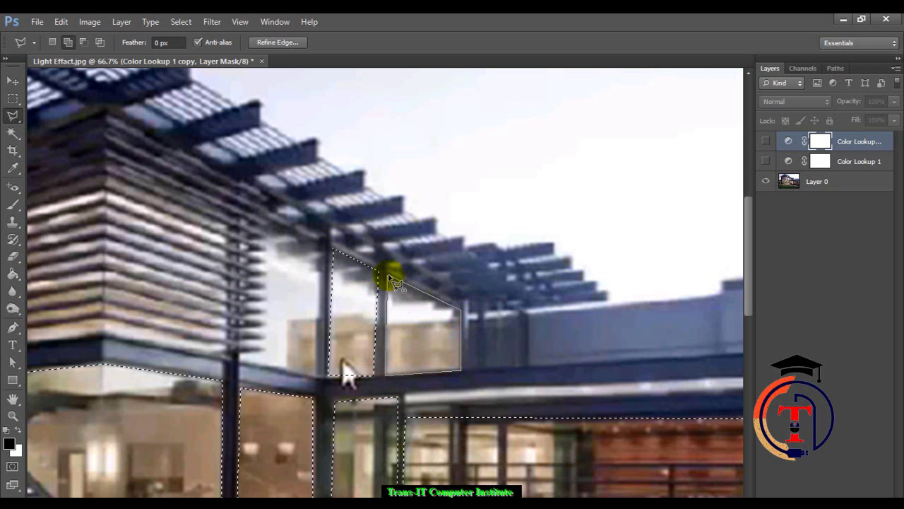
Trace the glass beside the louvred wall, discarding the stray roof-corner point, then zoom in closer
left_click_drag(269, 246, 394, 306)
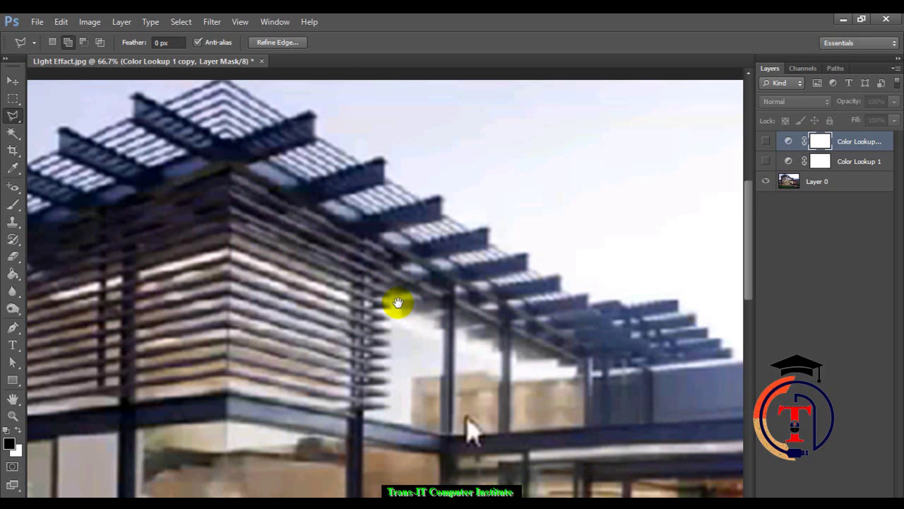
left_click(443, 426)
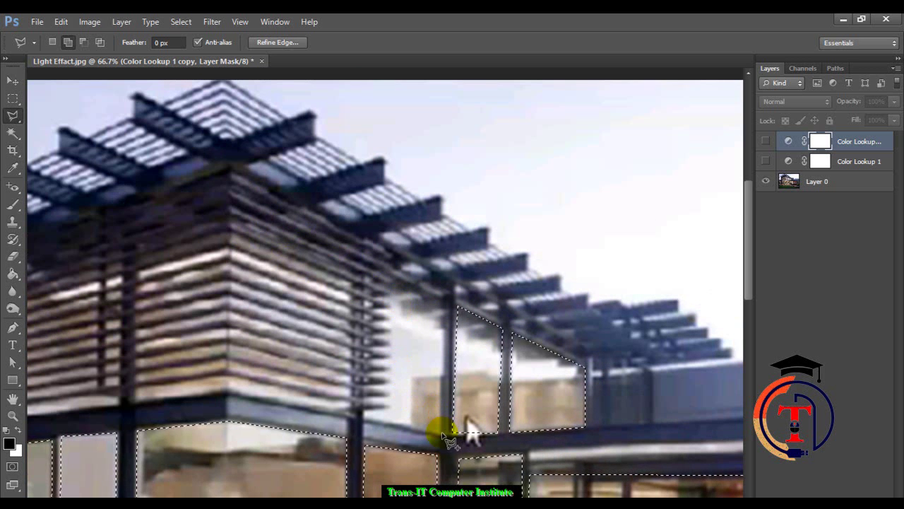
left_click(367, 421)
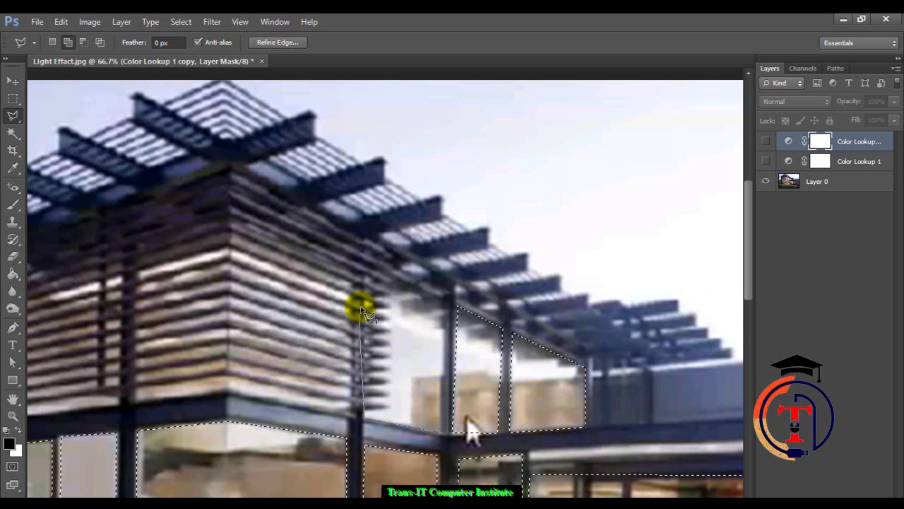
left_click(367, 264)
left_click(448, 301)
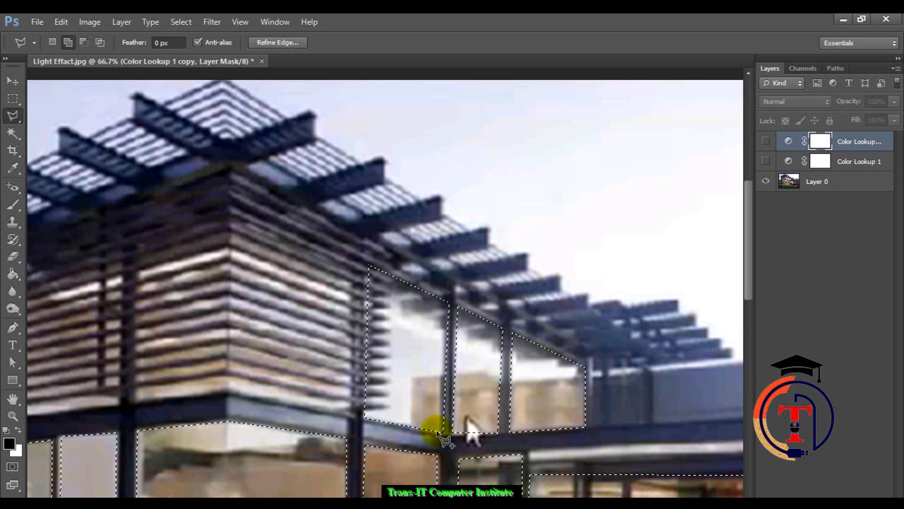
left_click_drag(347, 380, 471, 400)
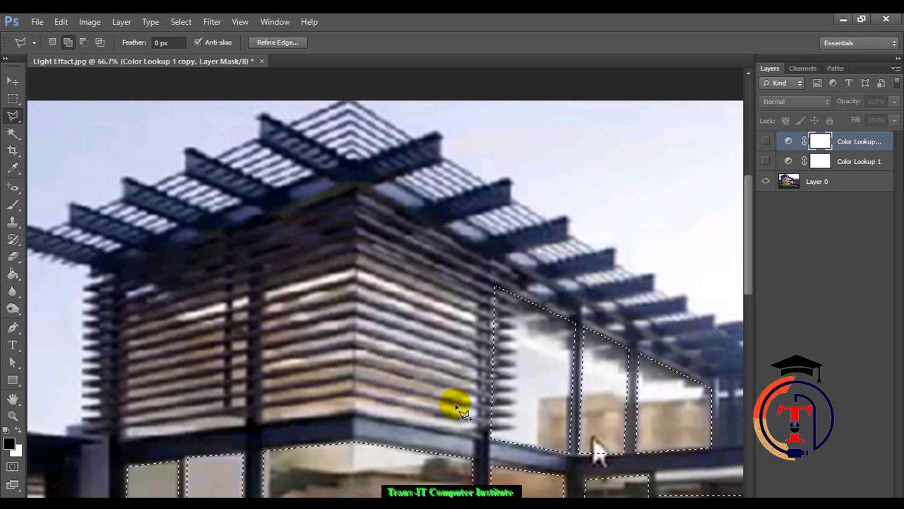
left_click(494, 288)
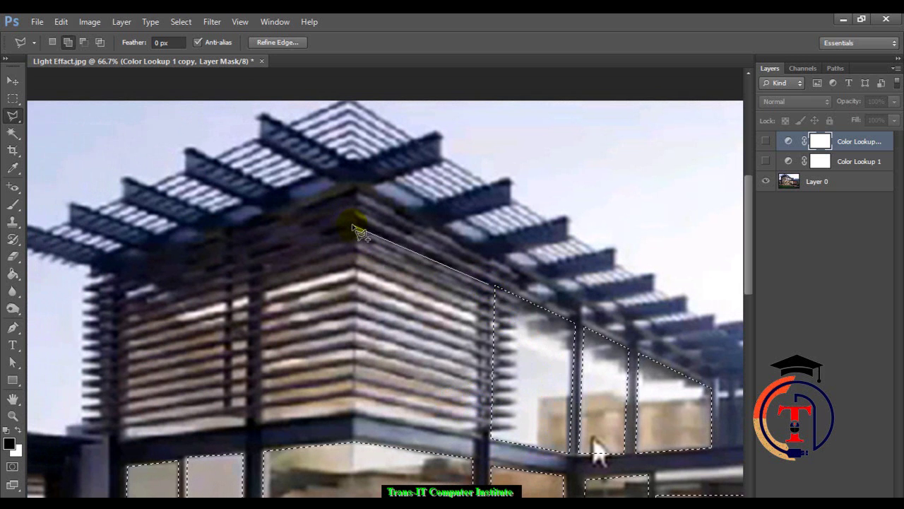
key("Escape")
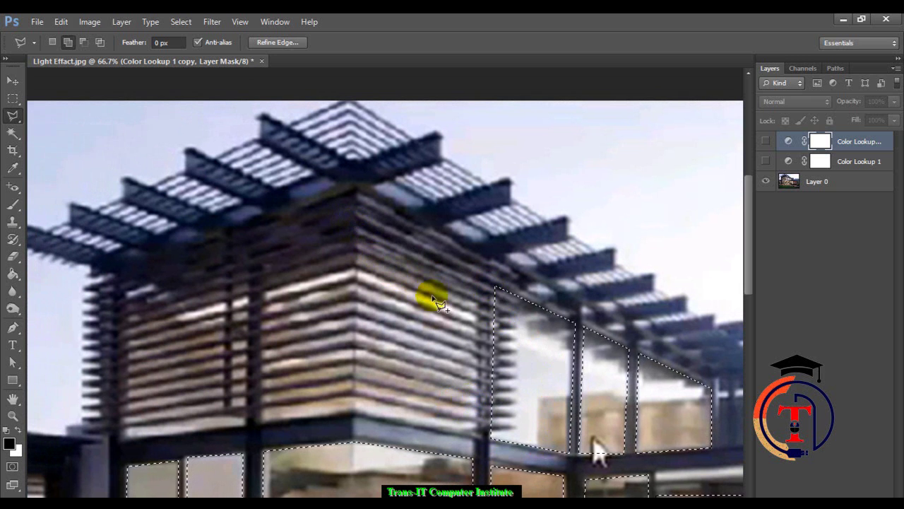
key("ctrl+plus")
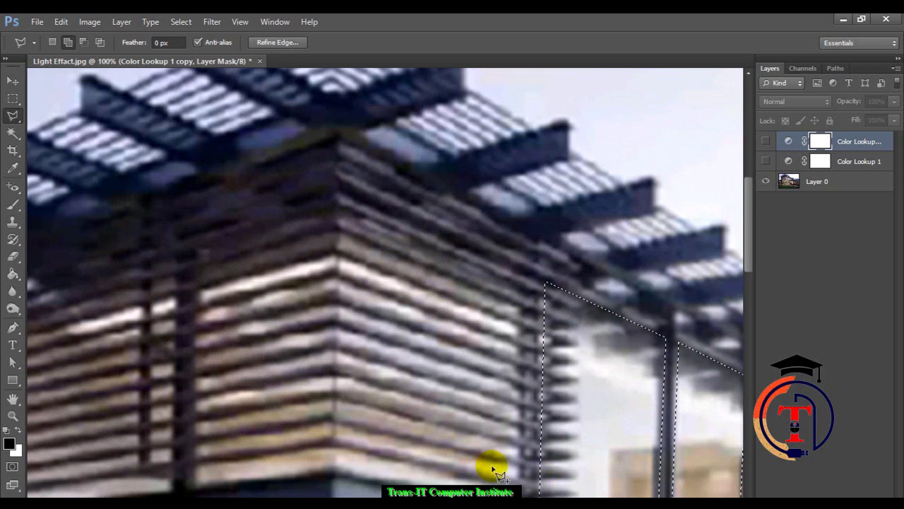
Add the ledge strip below the louvres to the selection
scroll(490, 363, "down", 3)
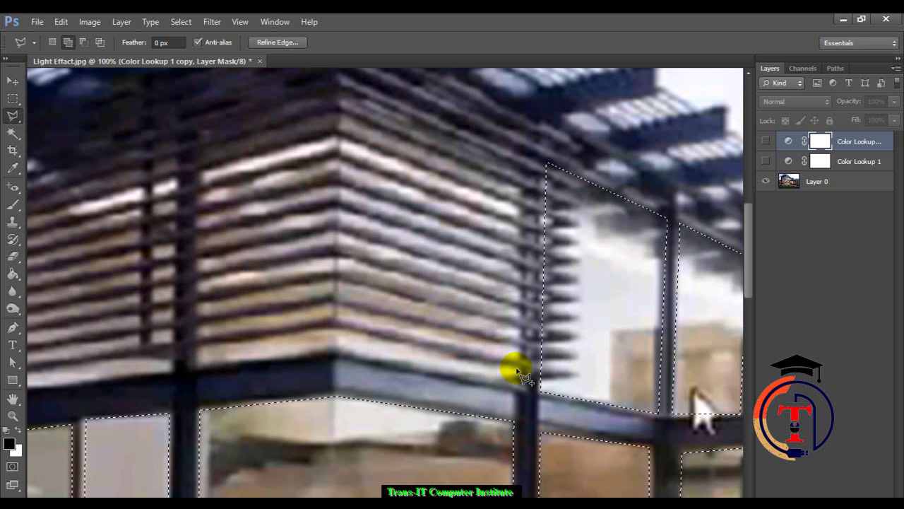
left_click(516, 367)
left_click(334, 330)
left_click(199, 344)
left_click(196, 363)
left_click(330, 351)
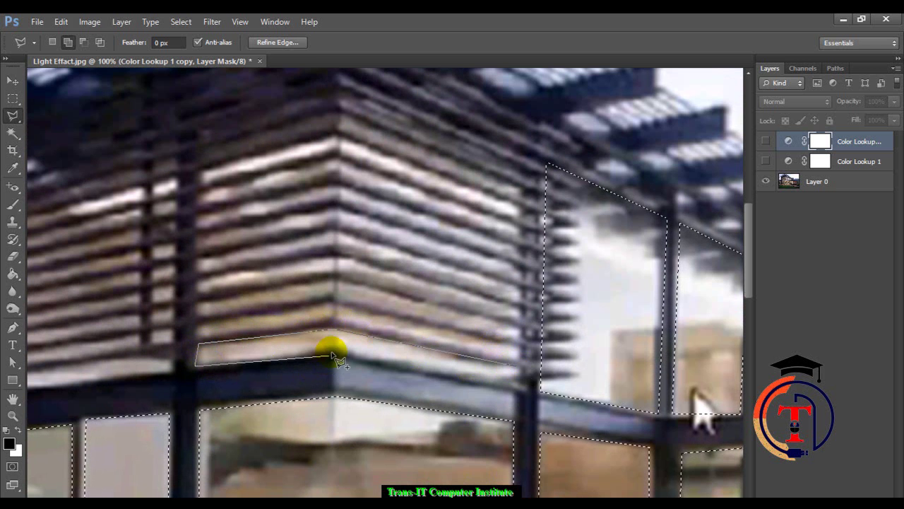
left_click(518, 371)
Add the bright strip between the slats to the selection
left_click(518, 346)
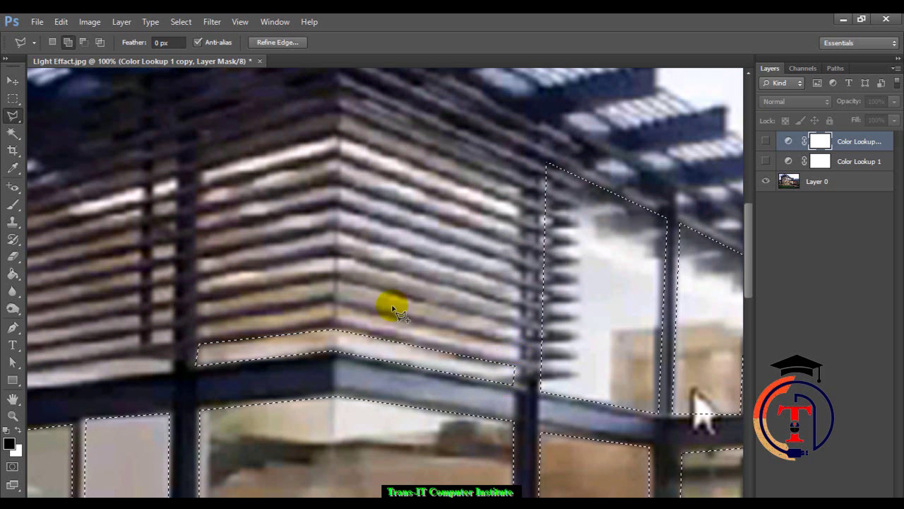
left_click(334, 305)
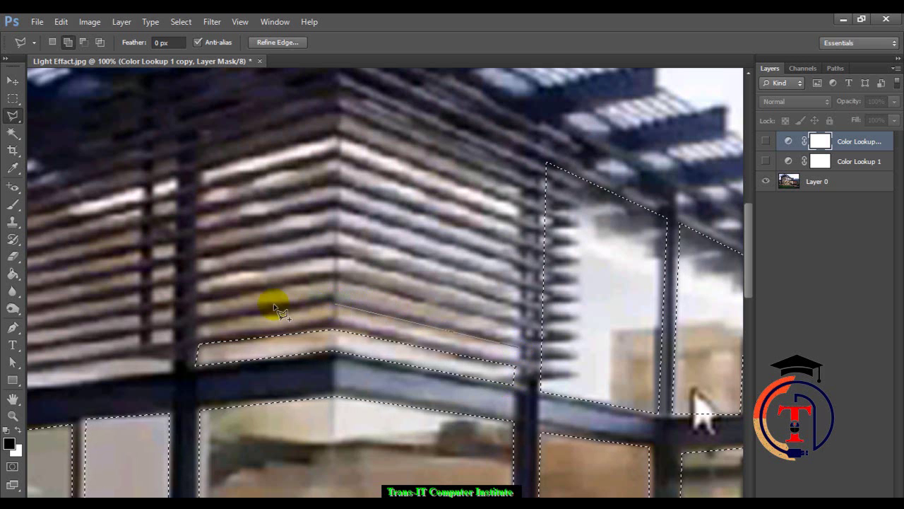
left_click(202, 331)
left_click(335, 319)
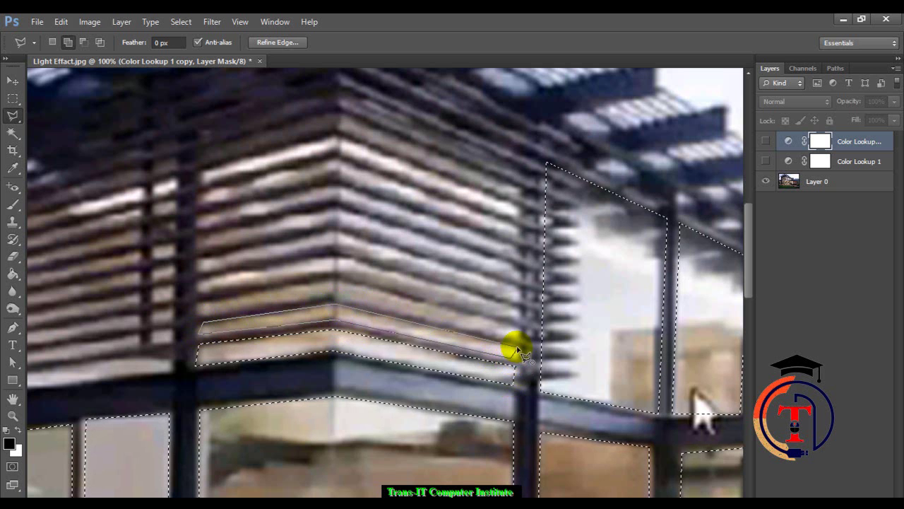
left_click(515, 348)
Add the lowest gap between the corner slats to the selection
left_click_drag(440, 307, 510, 393)
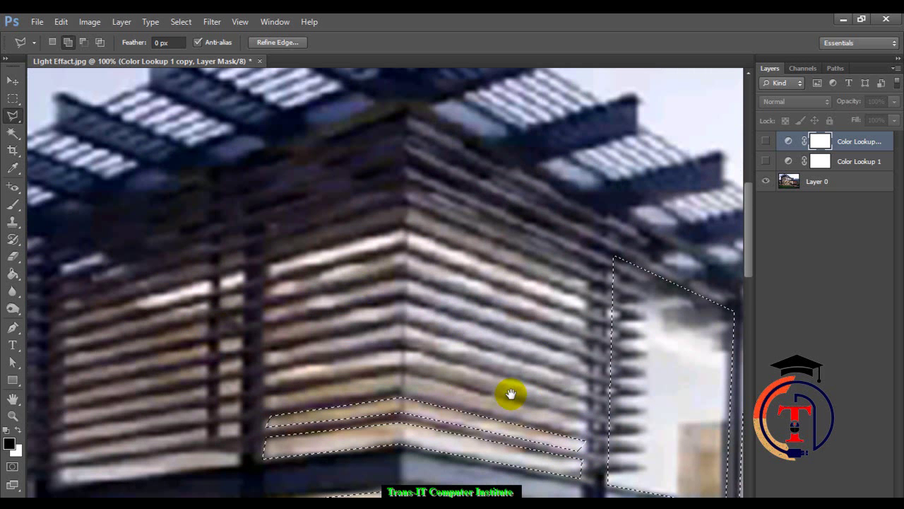
left_click(265, 408)
left_click(403, 390)
left_click(587, 427)
left_click(405, 375)
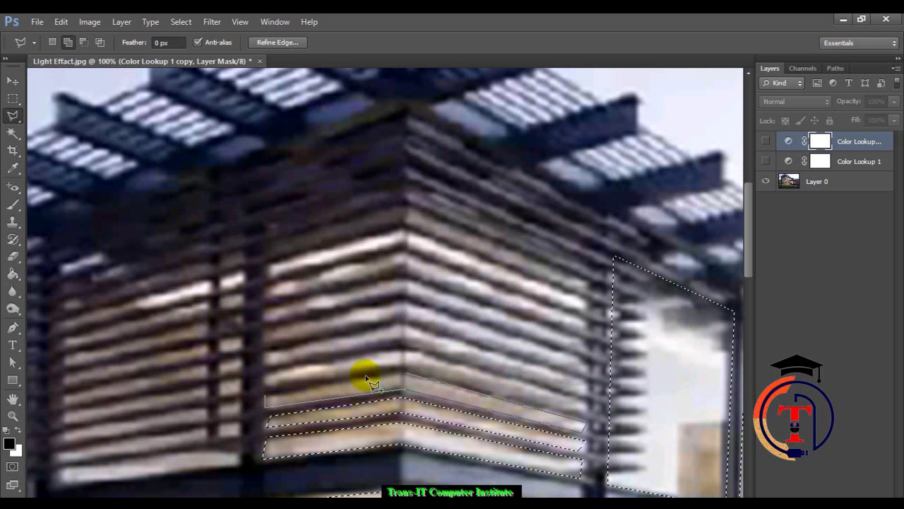
double_click(267, 387)
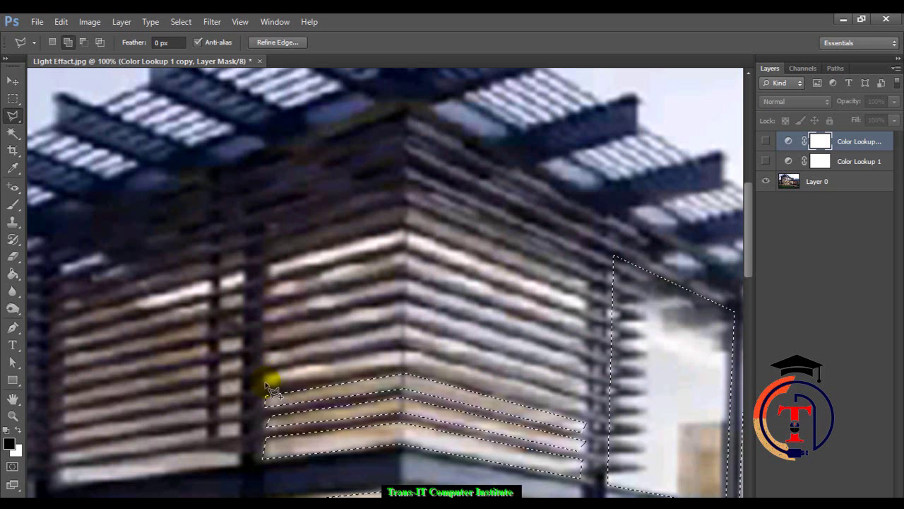
Outline the three lowest slat gaps on the timber block's right face into the selection
left_click(265, 386)
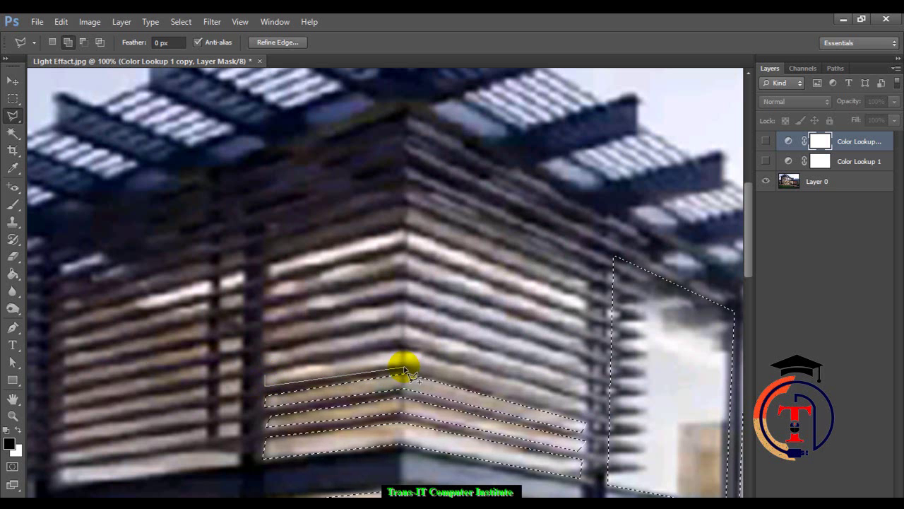
left_click(405, 369)
left_click(587, 405)
left_click(407, 351)
left_click(267, 372)
left_click(265, 357)
left_click(406, 344)
left_click(586, 387)
left_click(407, 329)
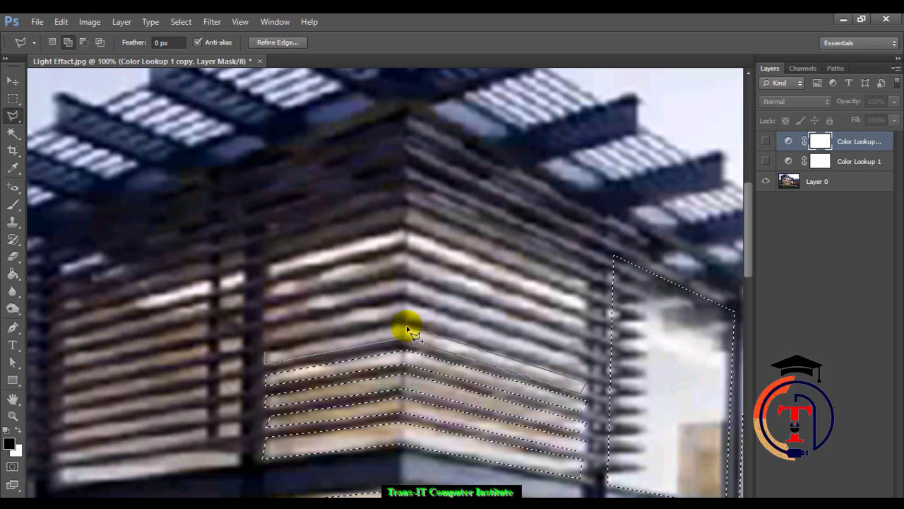
left_click(267, 356)
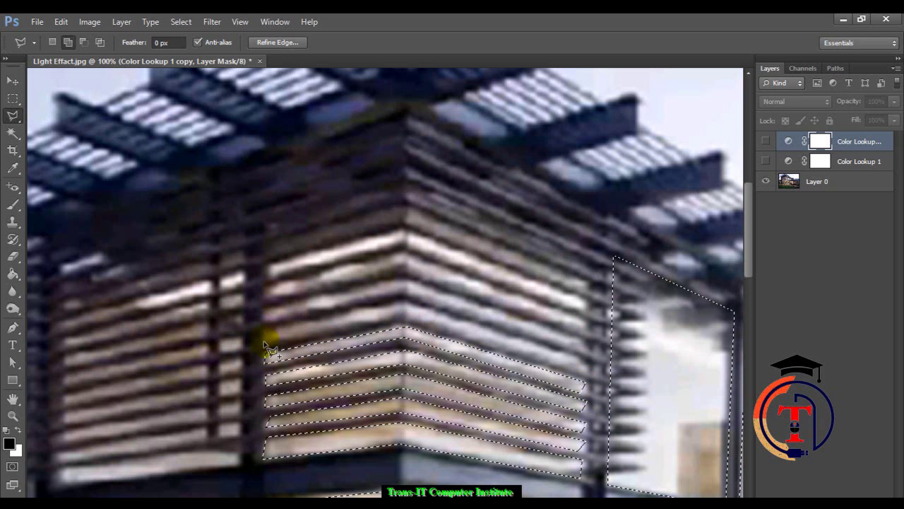
left_click(406, 319)
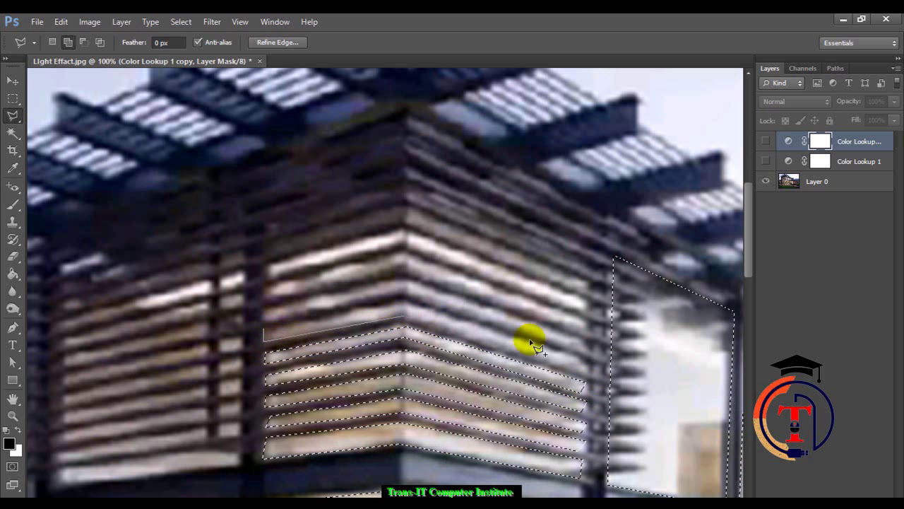
left_click(586, 366)
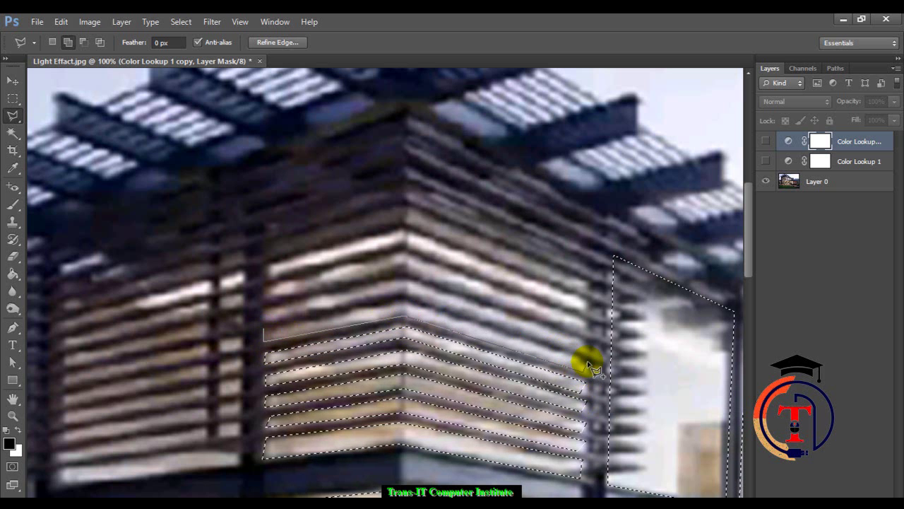
left_click(404, 303)
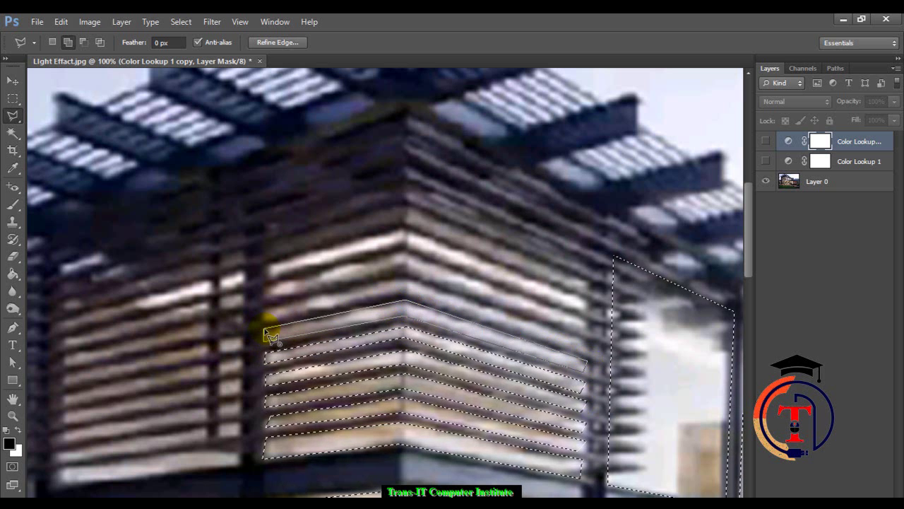
left_click(267, 329)
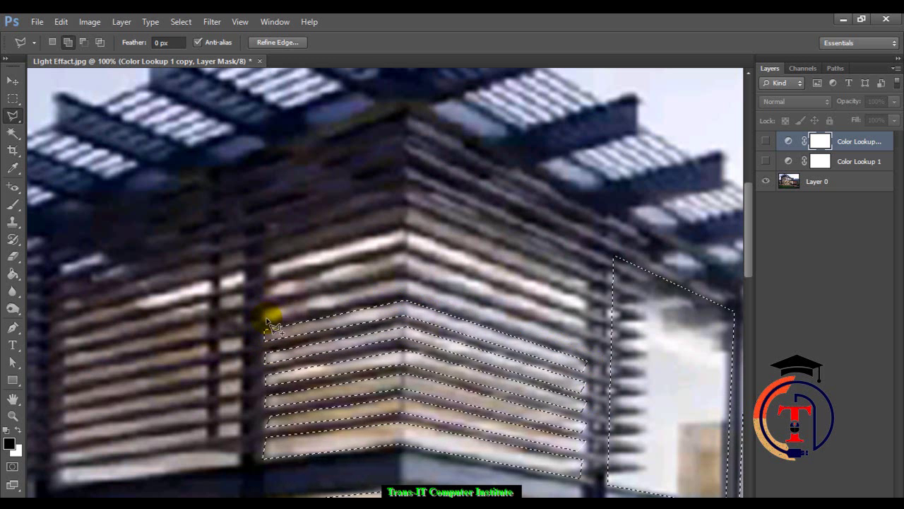
Add the next higher slat gaps on the right face to the selection
left_click(266, 311)
left_click(404, 294)
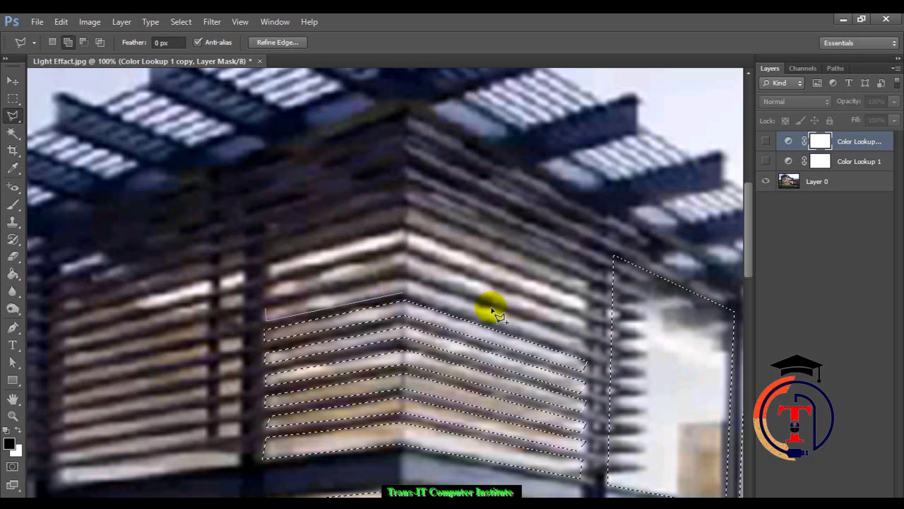
left_click(582, 346)
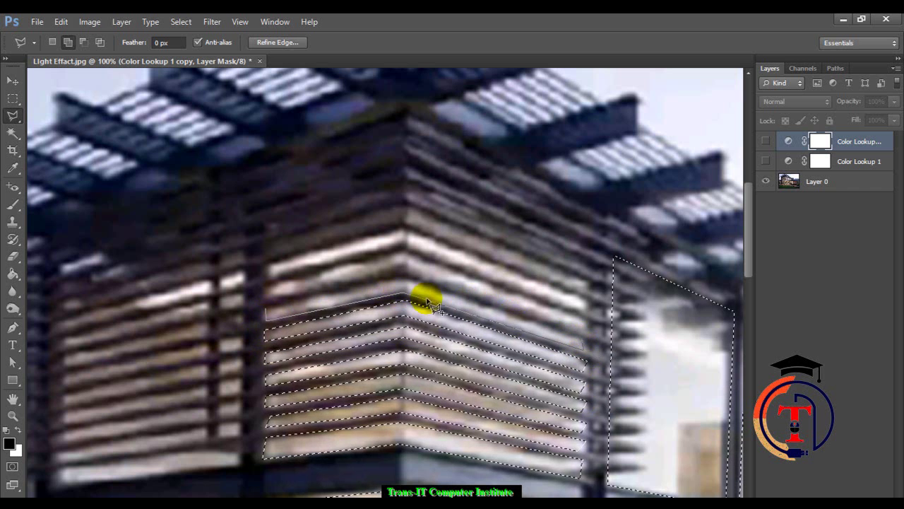
left_click(408, 281)
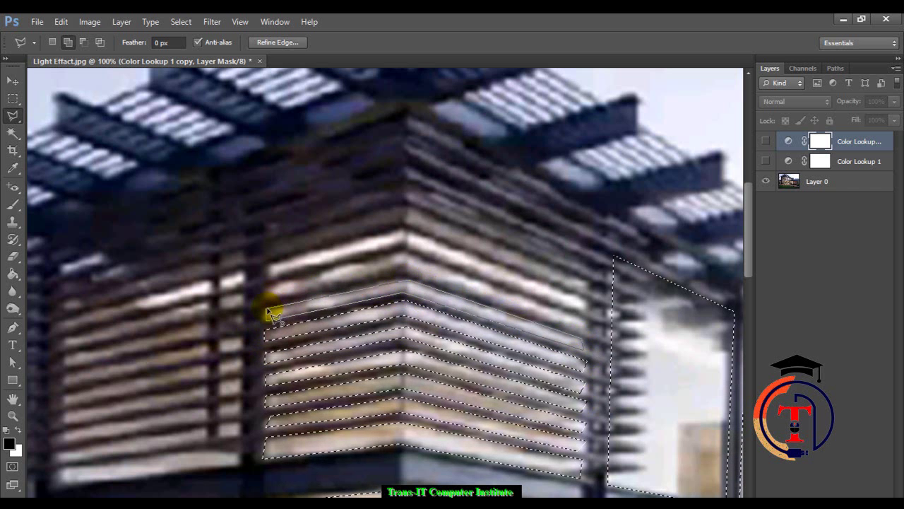
left_click(267, 297)
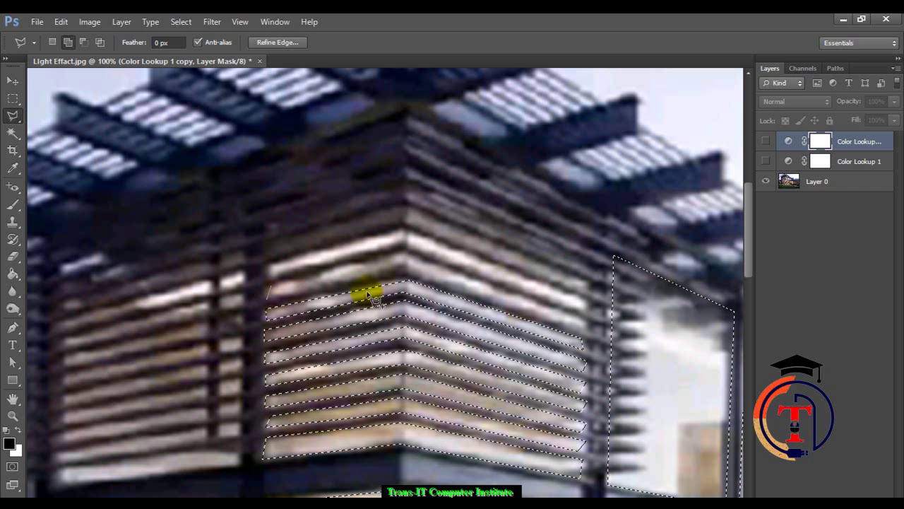
left_click(405, 267)
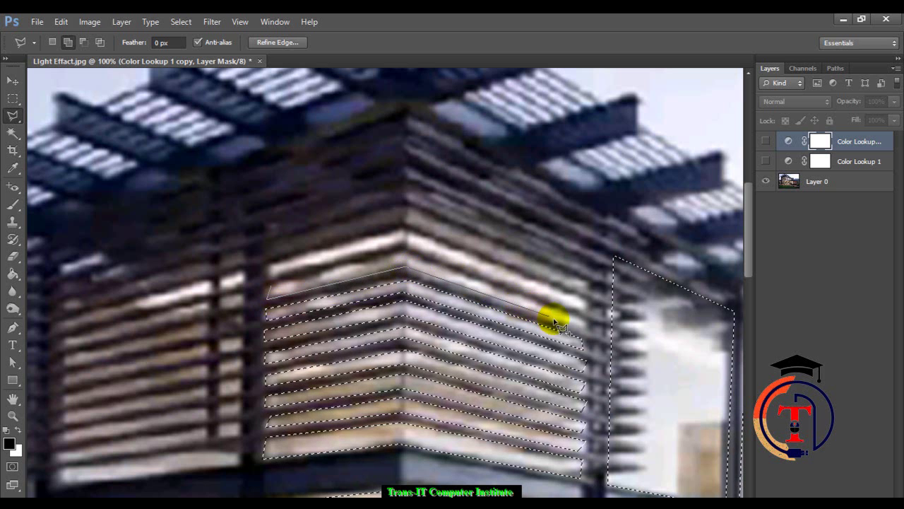
left_click(584, 327)
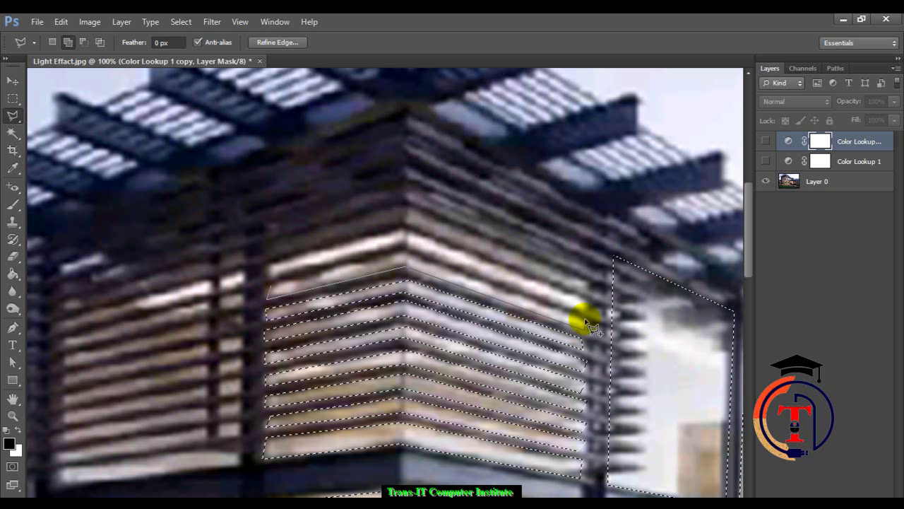
left_click(405, 251)
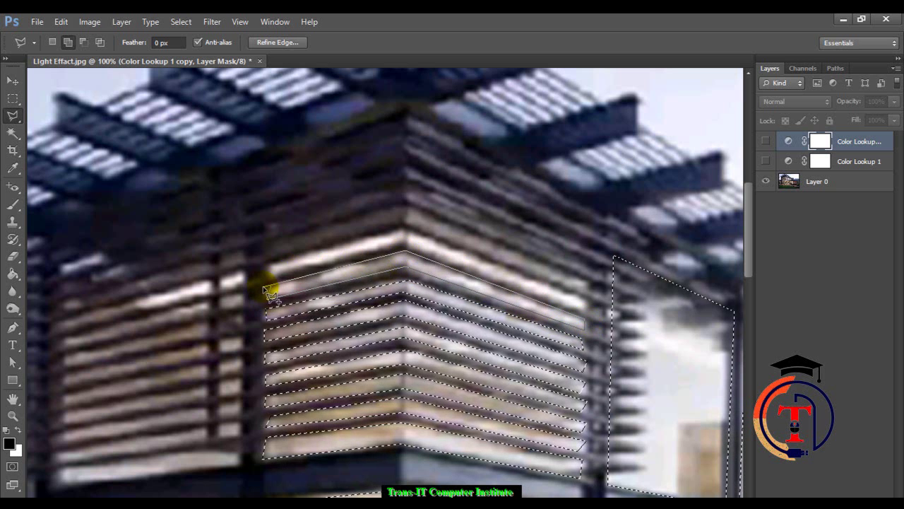
left_click(267, 287)
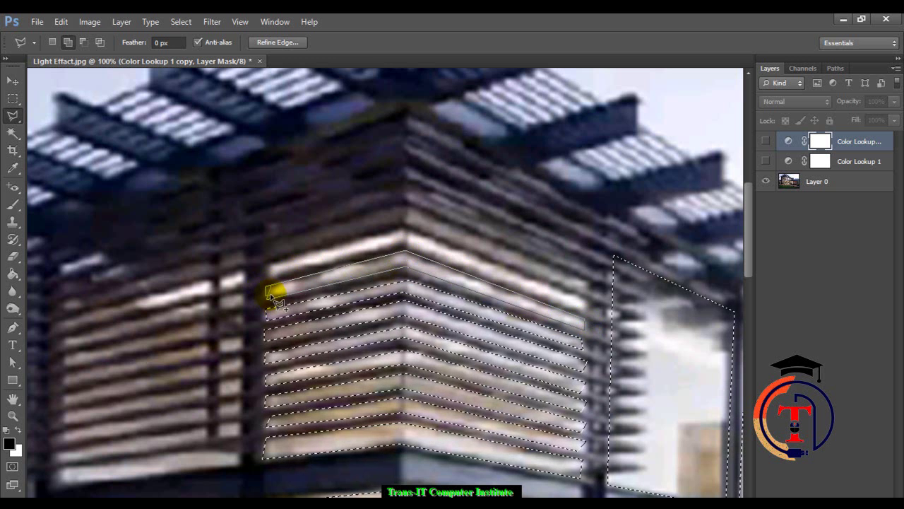
left_click(273, 291)
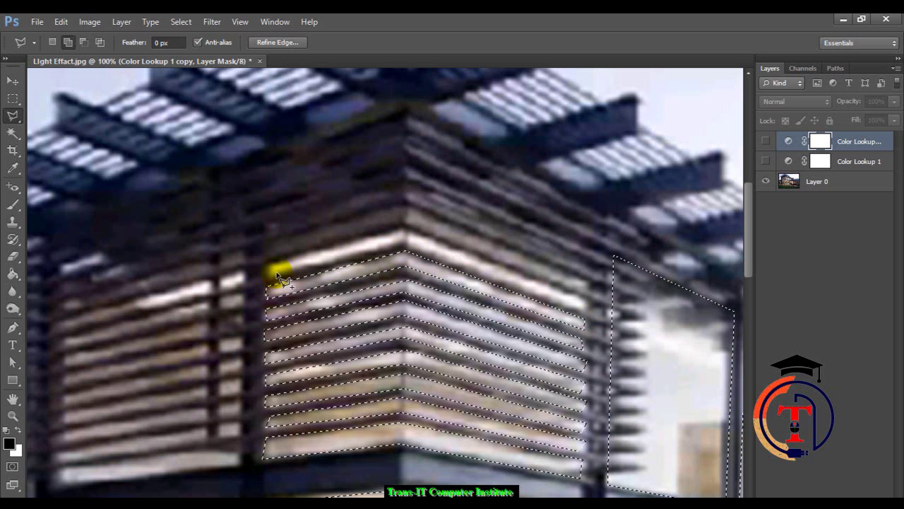
Add the two topmost right-face slat gaps to the selection
left_click(269, 275)
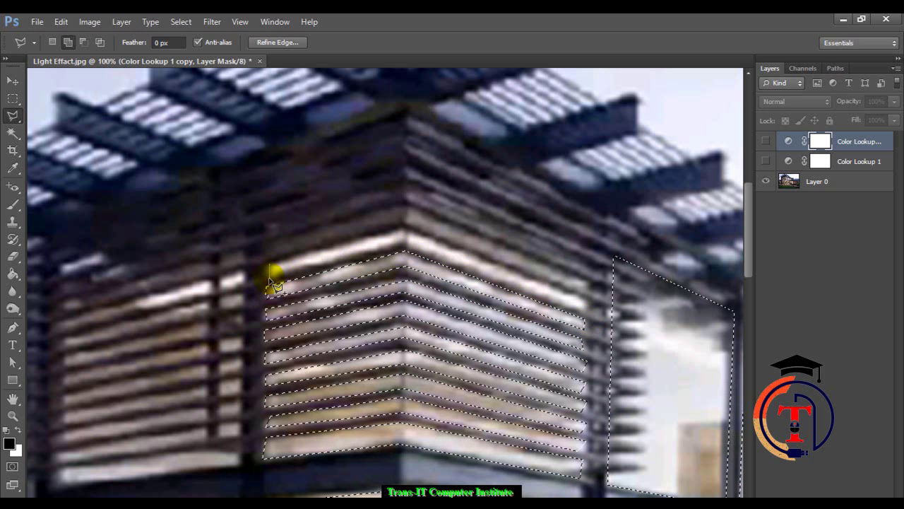
left_click(405, 251)
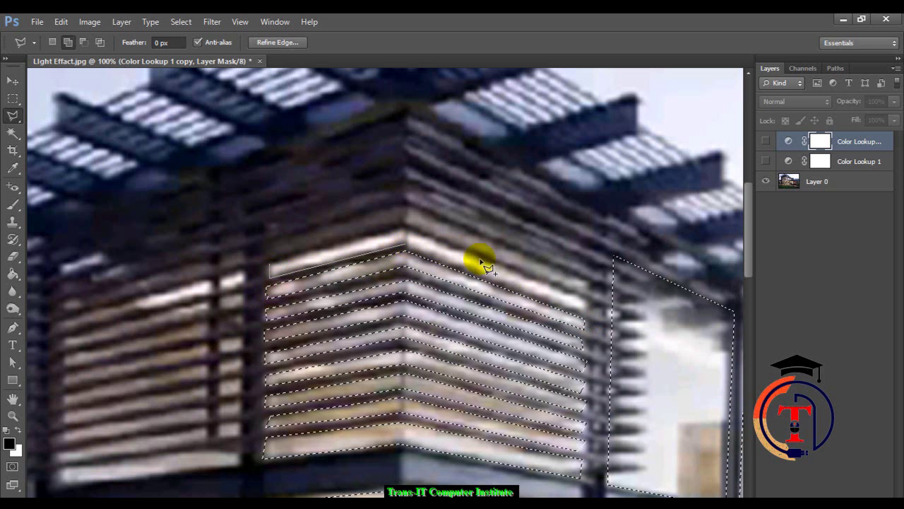
left_click(584, 307)
left_click(406, 234)
left_click(272, 265)
left_click(267, 244)
left_click(268, 259)
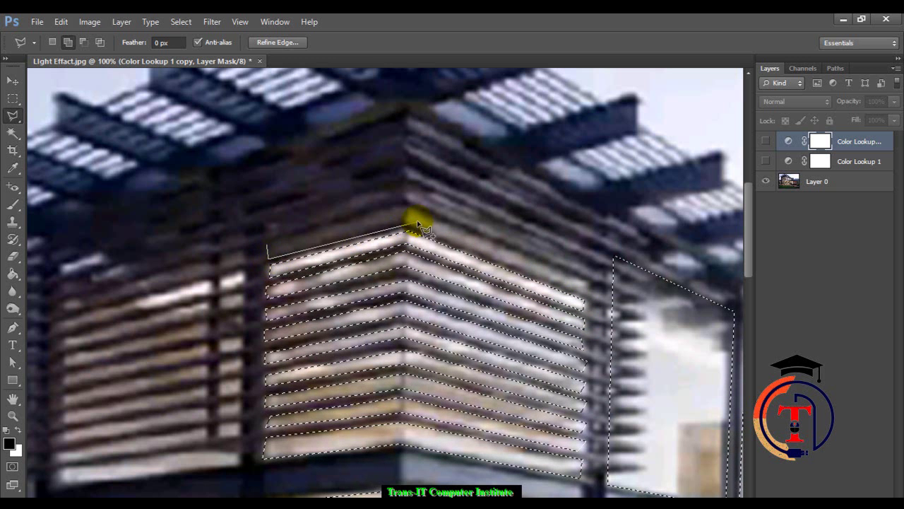
left_click(404, 224)
left_click(585, 287)
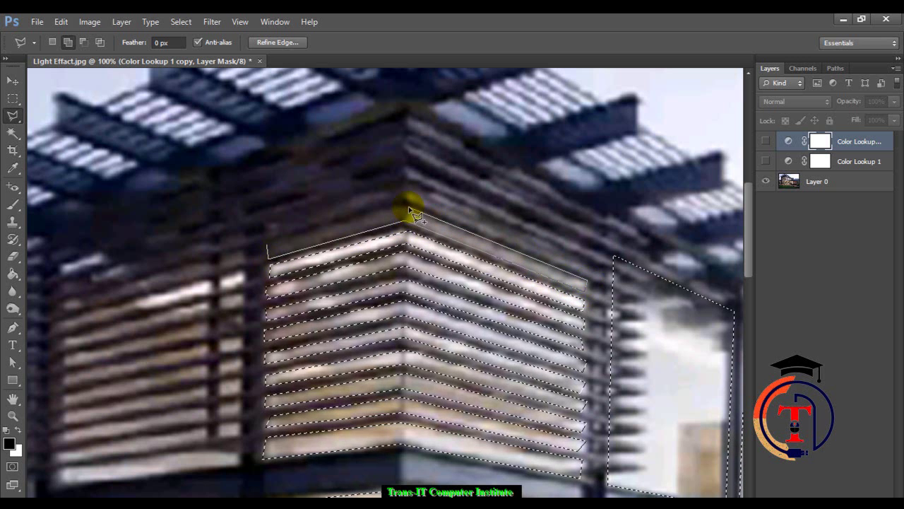
left_click(269, 246)
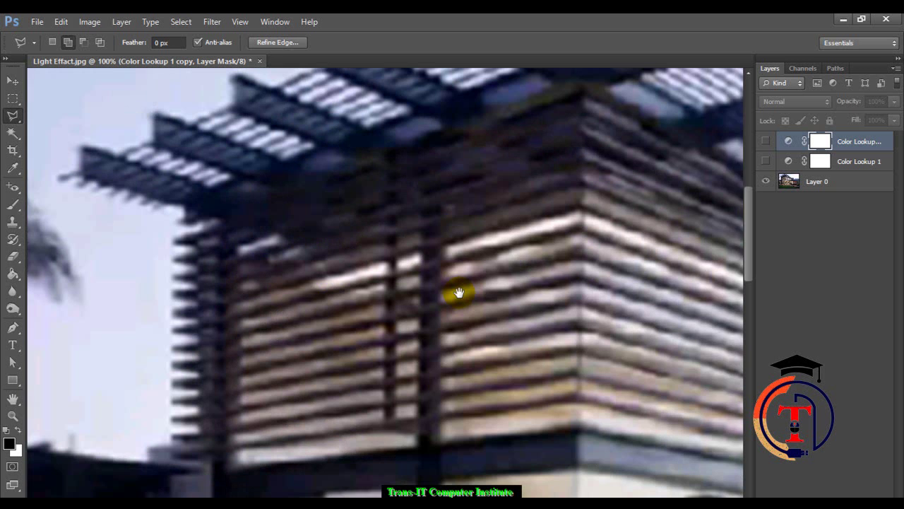
Pan to the left face and add its lowest slat bands to the selection
left_click_drag(279, 311, 460, 292)
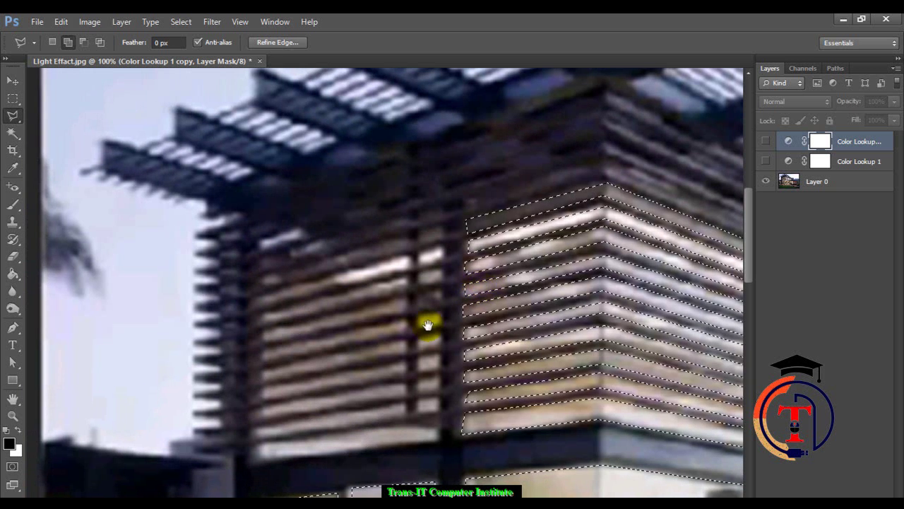
left_click(436, 427)
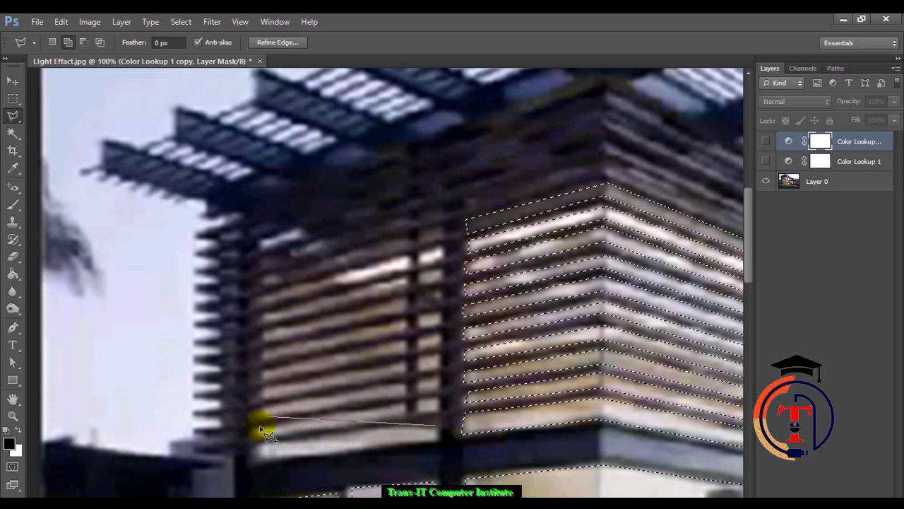
left_click(259, 457)
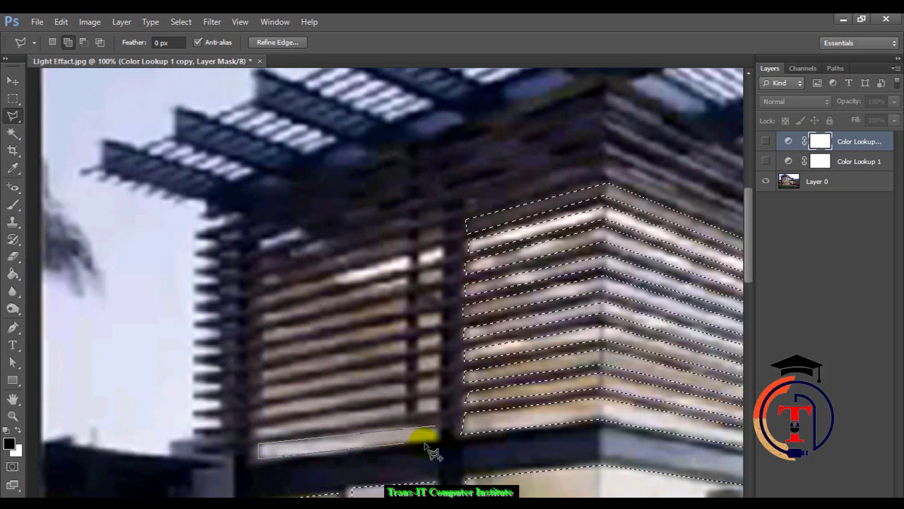
left_click(438, 432)
left_click(438, 399)
left_click(257, 426)
left_click(255, 435)
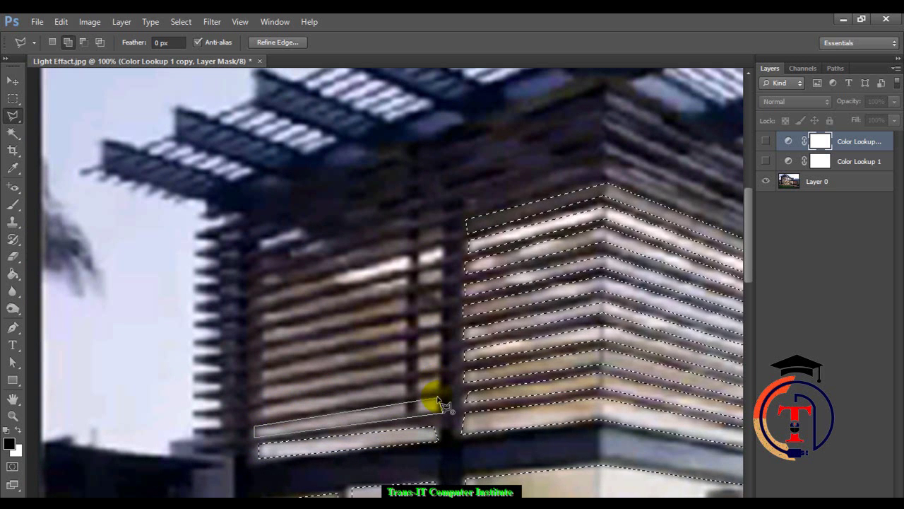
left_click(439, 400)
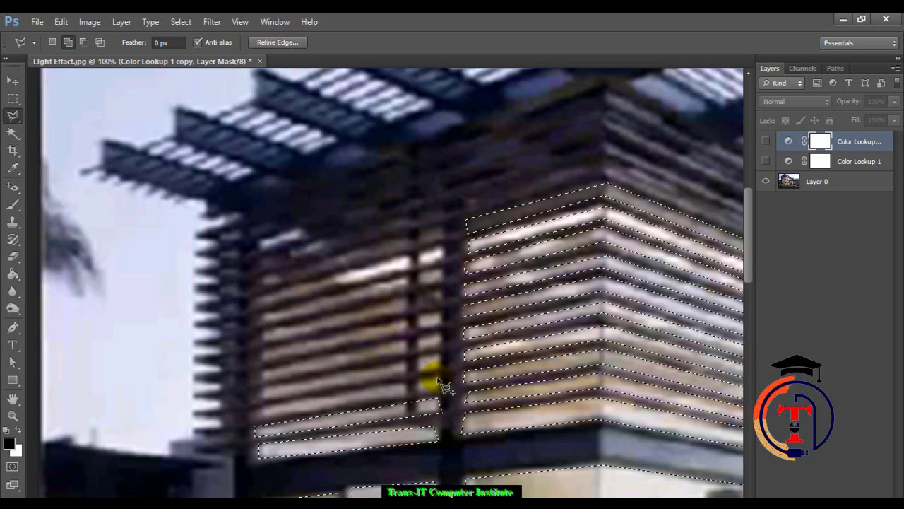
Outline the next slat bands up the left face into the selection
left_click(438, 379)
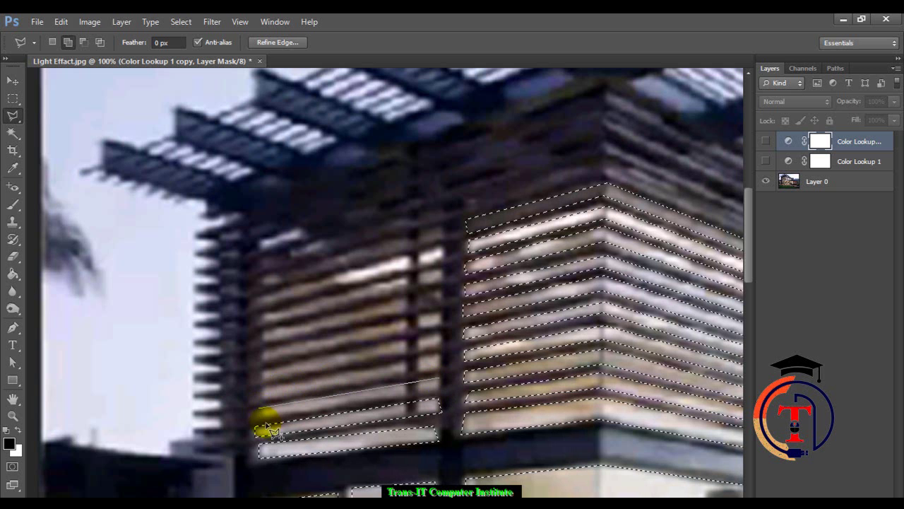
left_click(253, 411)
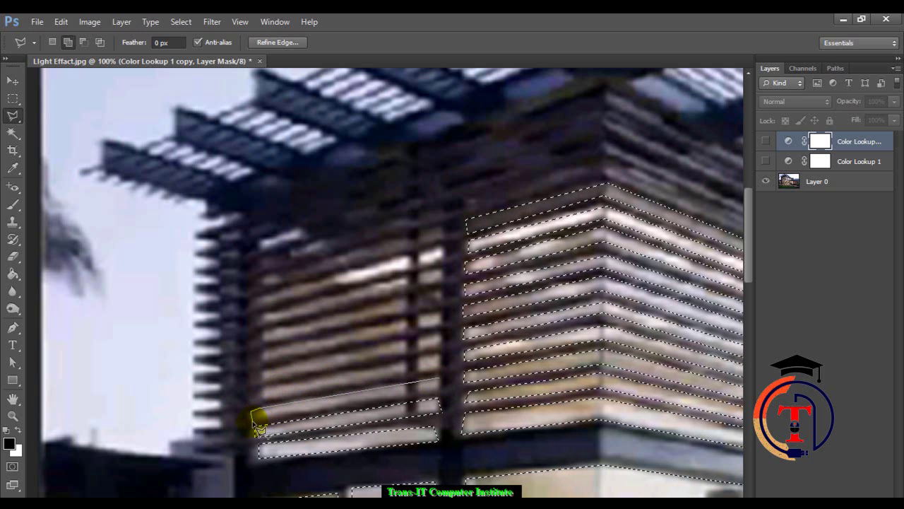
left_click(254, 420)
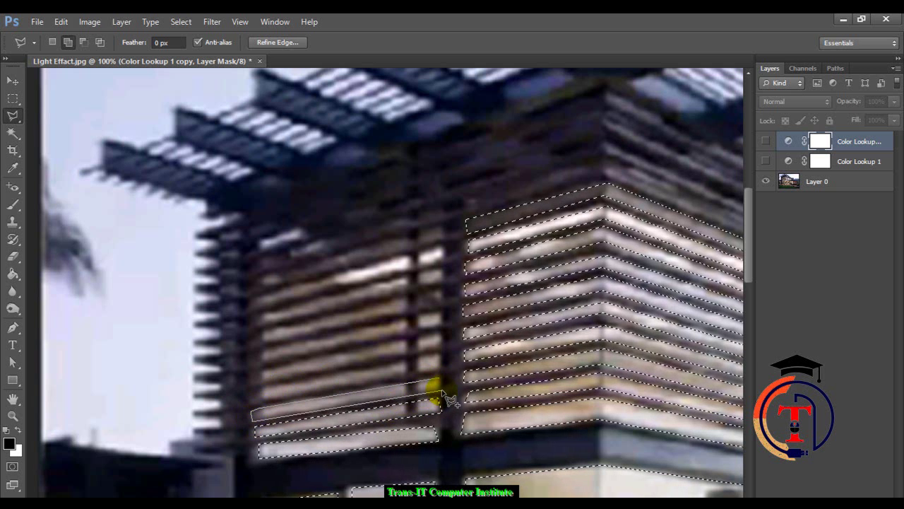
double_click(439, 382)
left_click(438, 356)
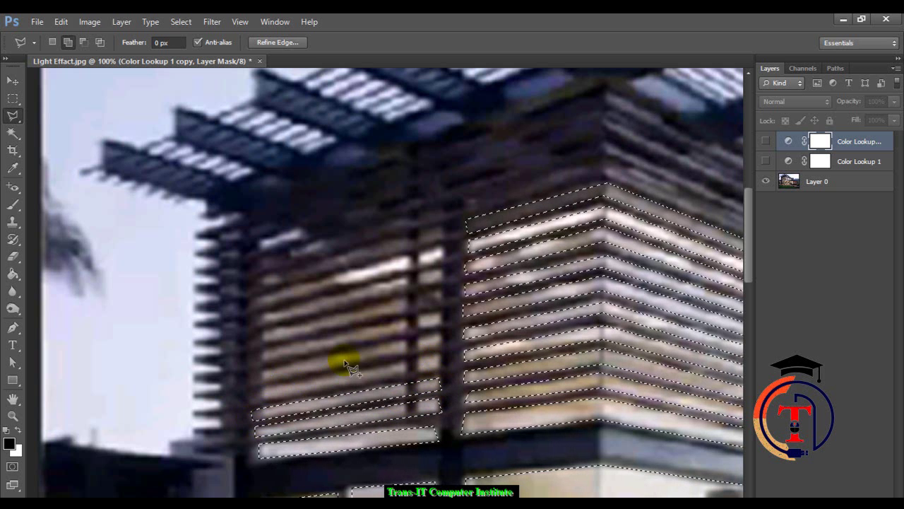
left_click(263, 387)
left_click(264, 397)
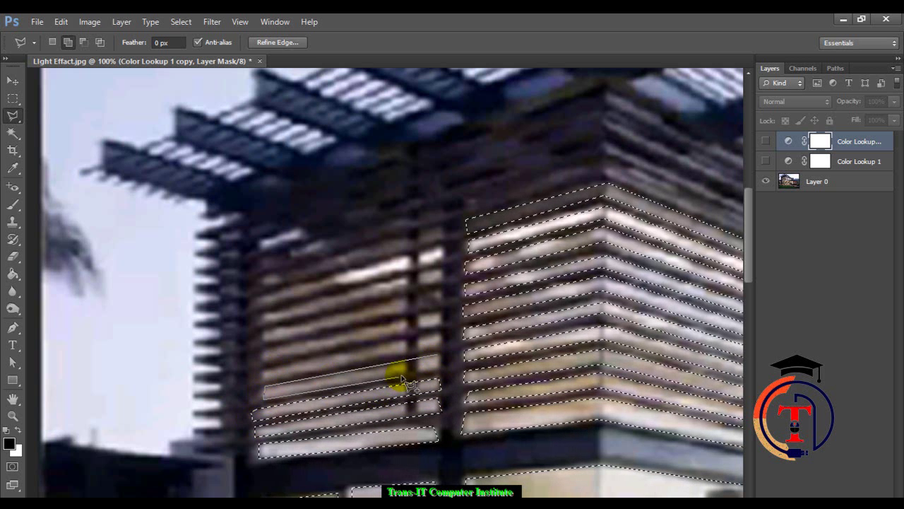
Close the pending band, pan up, and add the next left-face slat bands
left_click(438, 360)
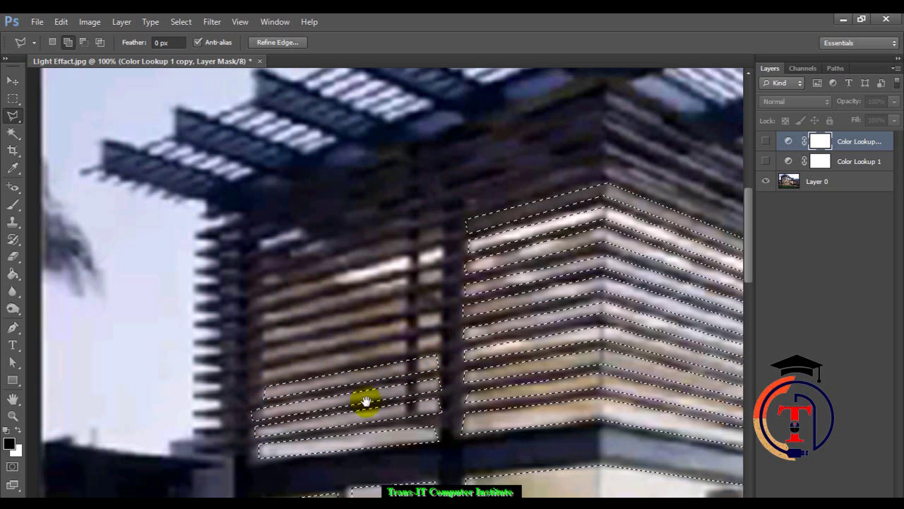
left_click_drag(345, 367, 377, 429)
left_click(306, 451)
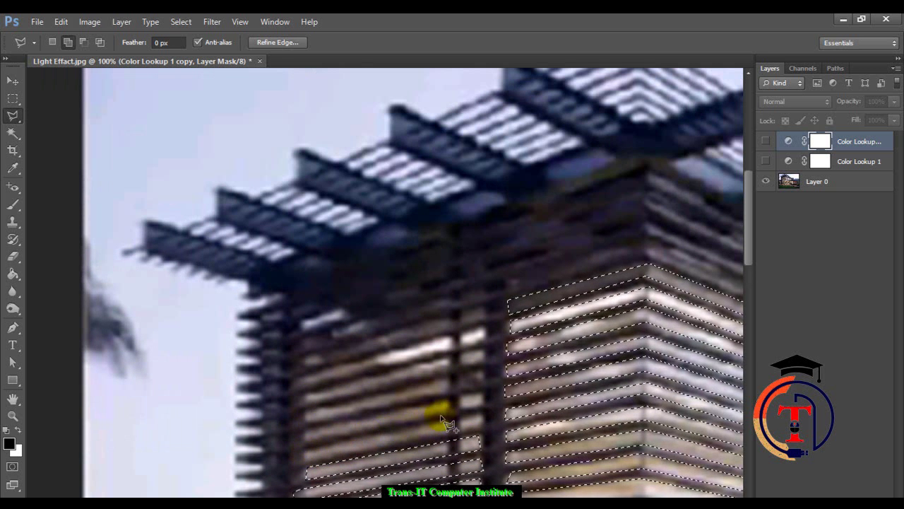
left_click(482, 416)
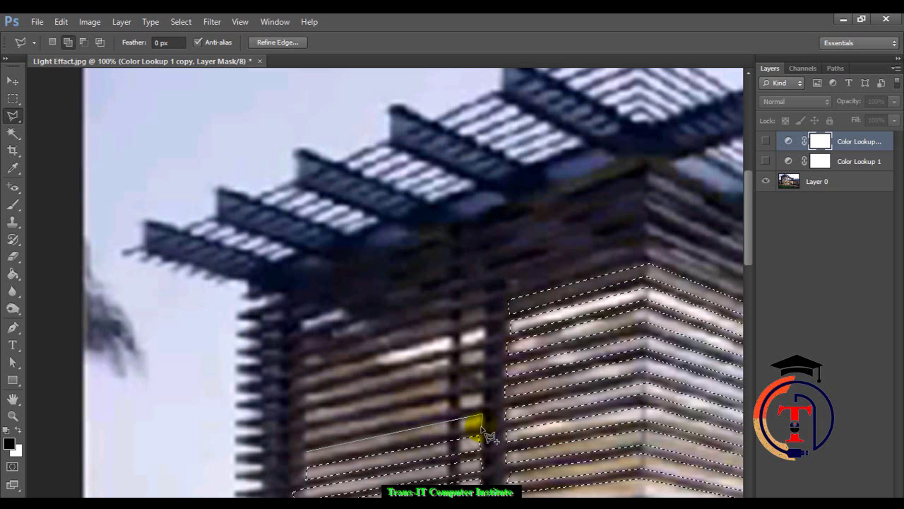
left_click(309, 457)
left_click(305, 438)
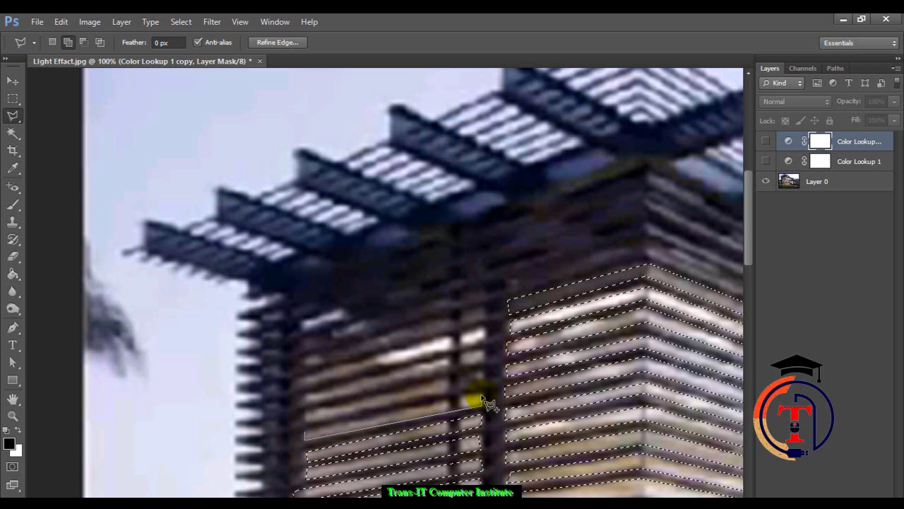
left_click(306, 433)
Outline the remaining higher left-face slat bands, ending with the topmost one
left_click(307, 409)
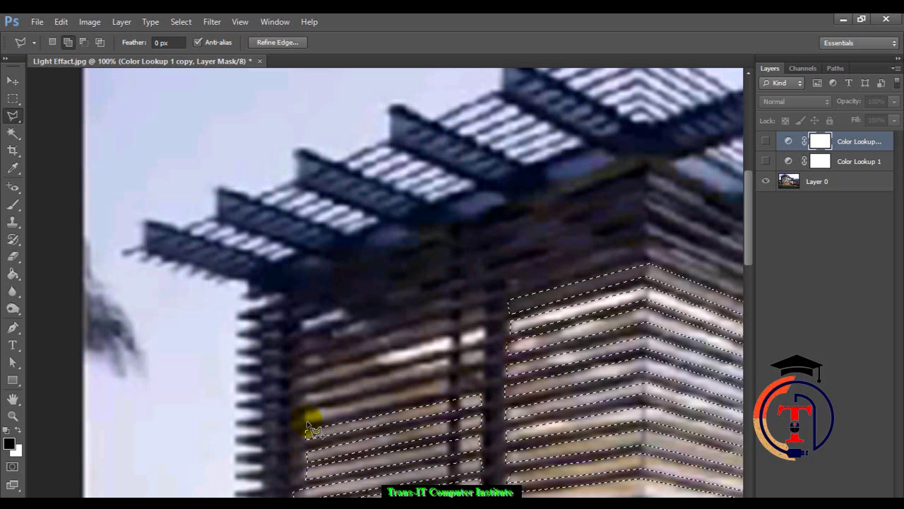
left_click(483, 387)
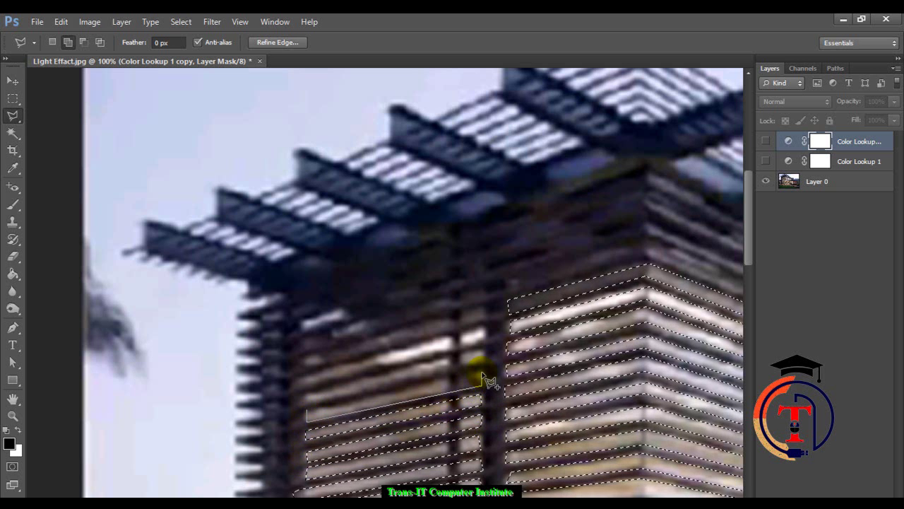
left_click(308, 403)
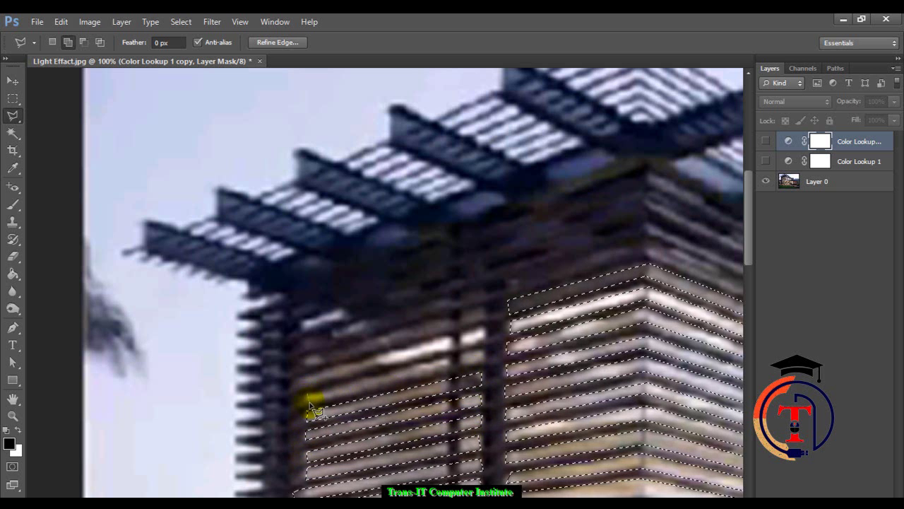
left_click(309, 403)
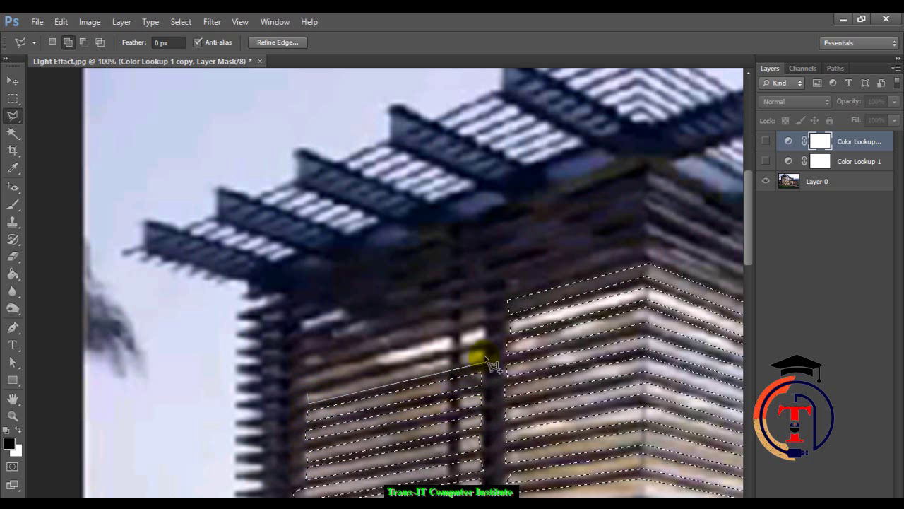
left_click(309, 382)
left_click(308, 386)
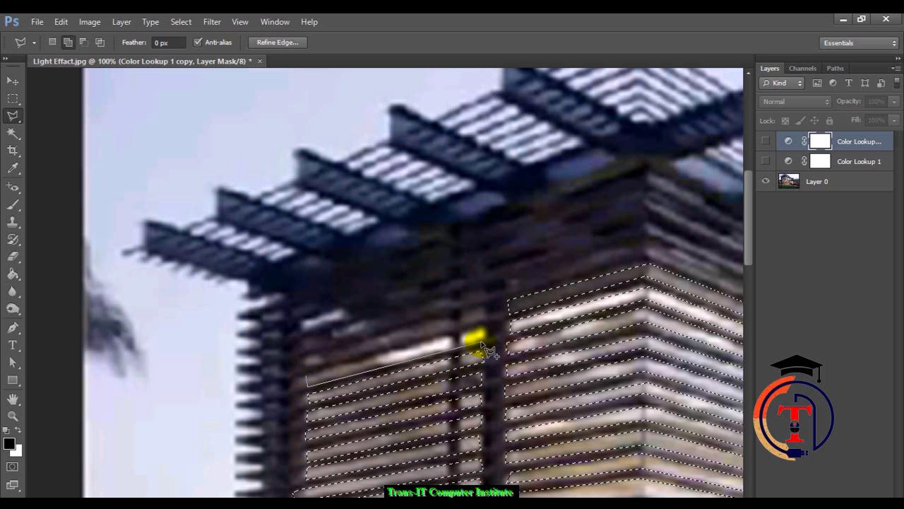
left_click(484, 329)
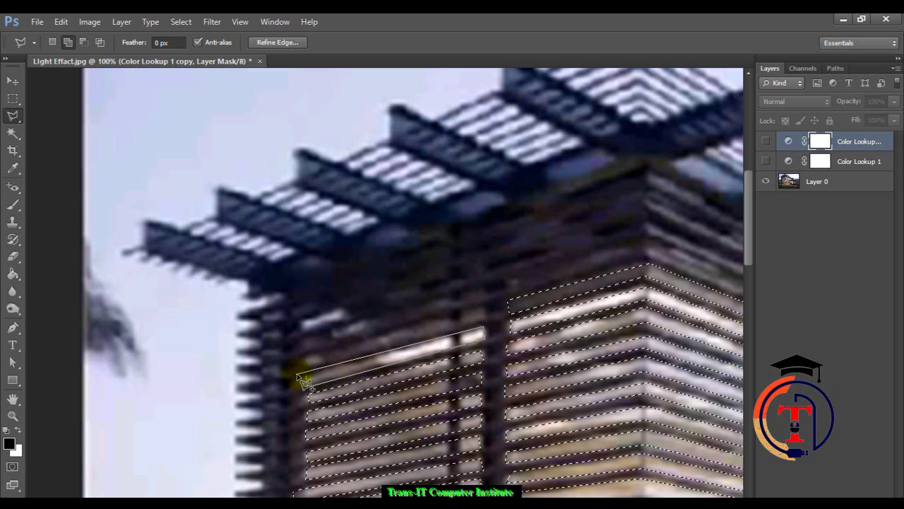
left_click(308, 383)
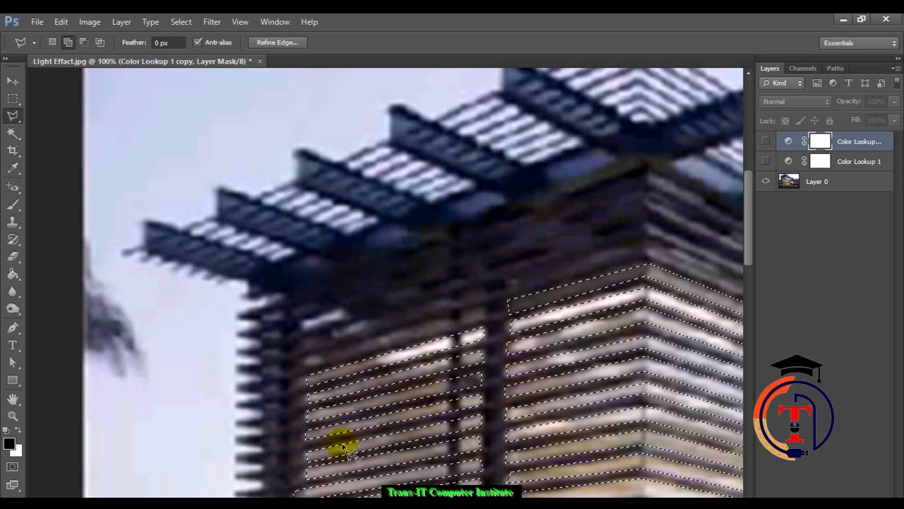
Zoom out, pan to the right wing, and add its glass panel to the selection
key("ctrl+d")
key("ctrl+minus")
key("ctrl+minus")
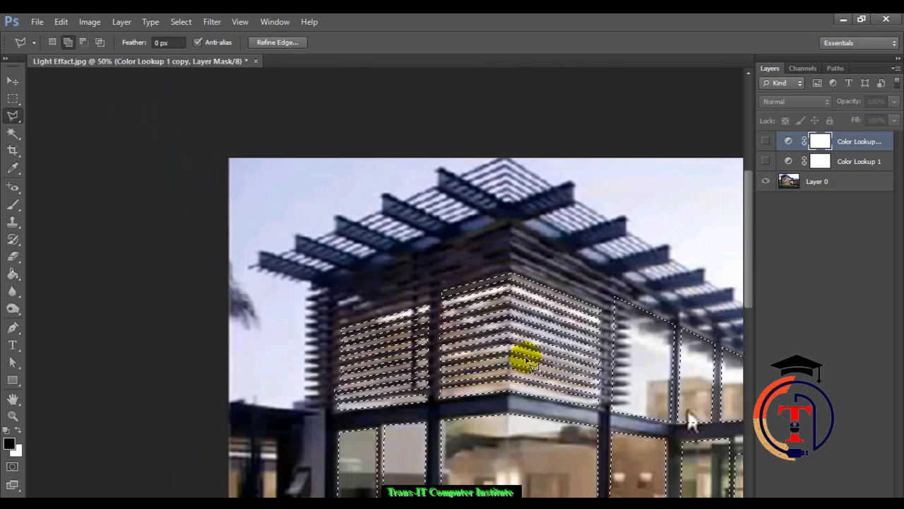
left_click_drag(691, 421, 422, 271)
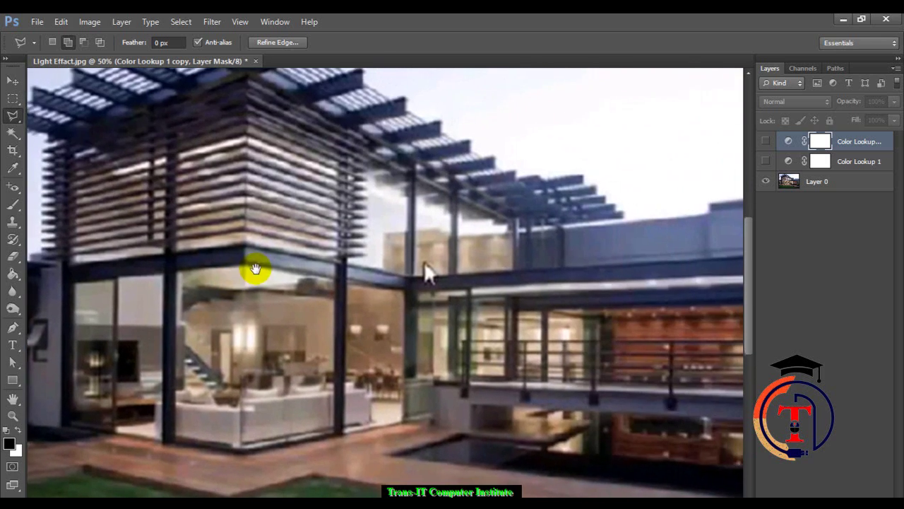
mouse_move(281, 331)
left_mouse_down()
mouse_move(161, 303)
mouse_move(490, 318)
mouse_move(75, 318)
left_mouse_up()
left_click(436, 243)
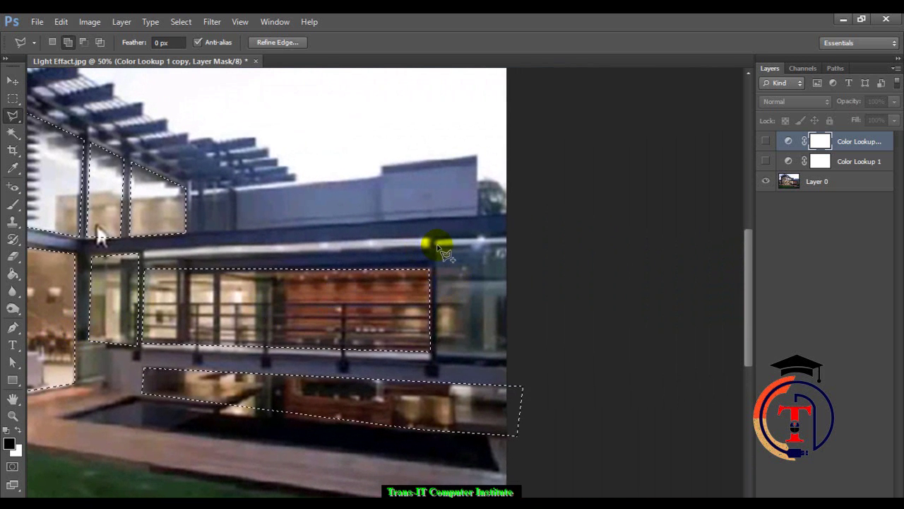
left_click(530, 353)
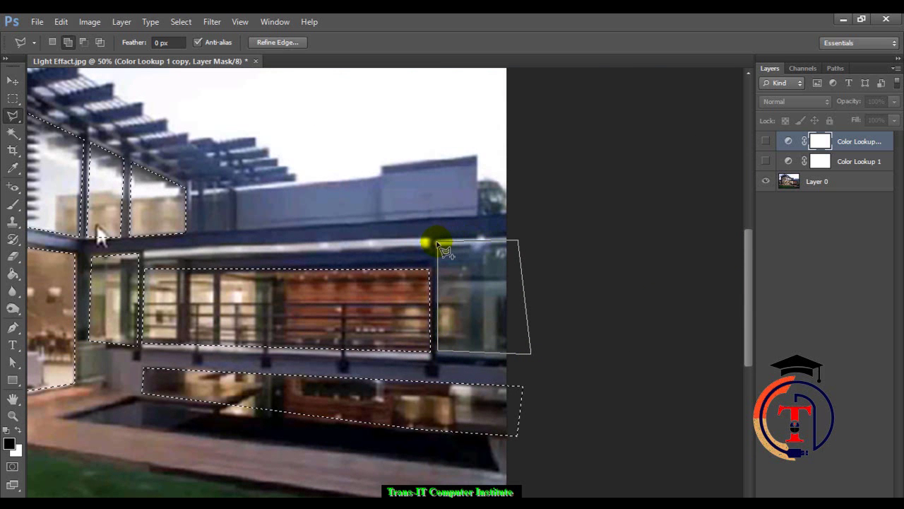
left_click(437, 245)
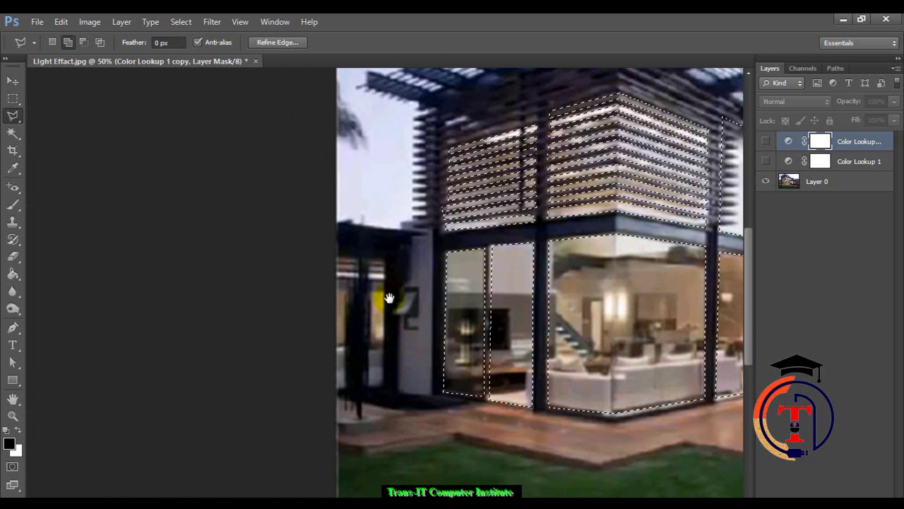
Add the two narrow far-left window strips, then zoom out to the whole image
left_click(369, 260)
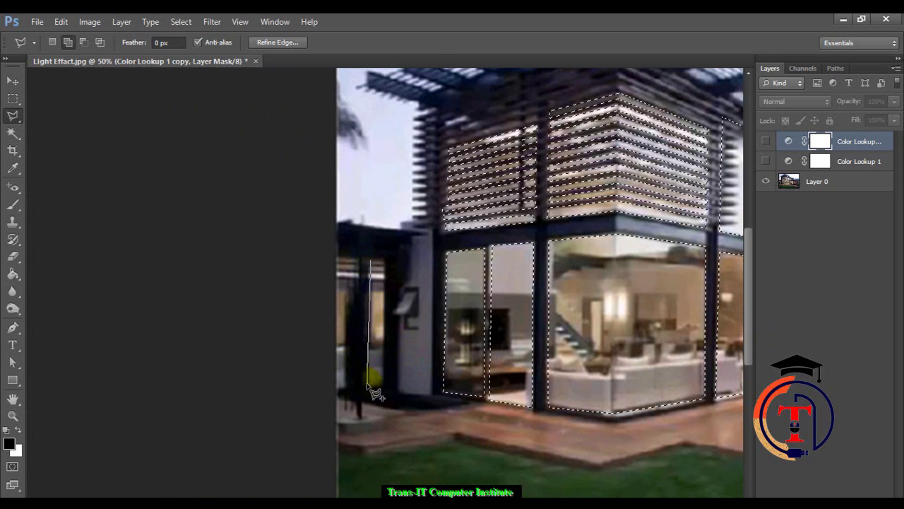
left_click(367, 386)
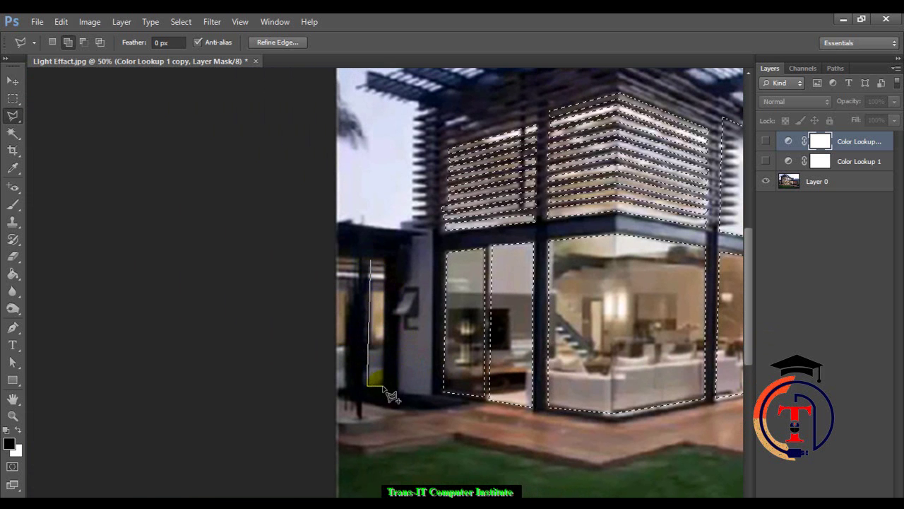
left_click(371, 265)
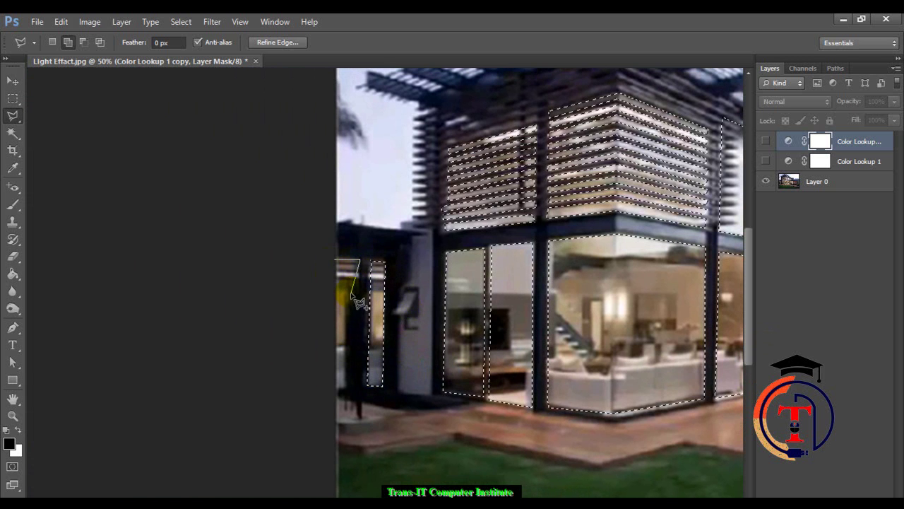
left_click(345, 388)
left_click(325, 281)
left_click(335, 260)
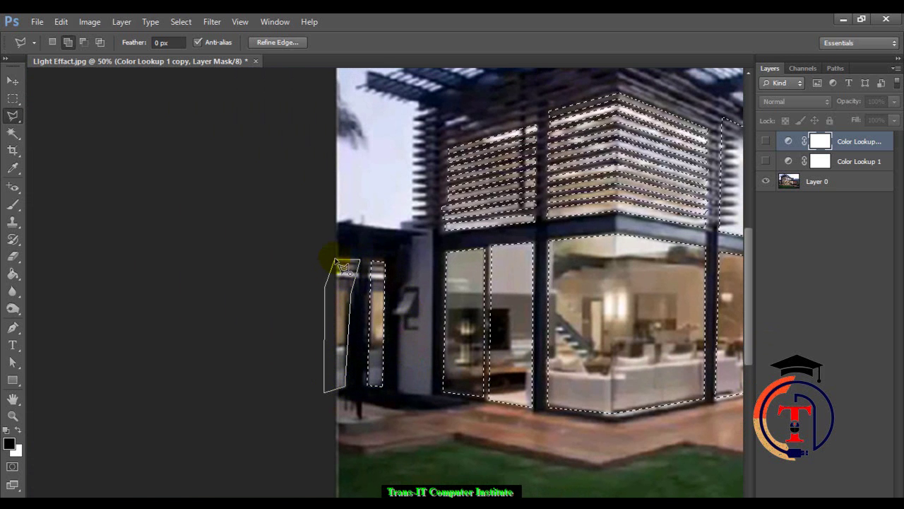
key("ctrl+d")
key("ctrl+minus")
key("ctrl+minus")
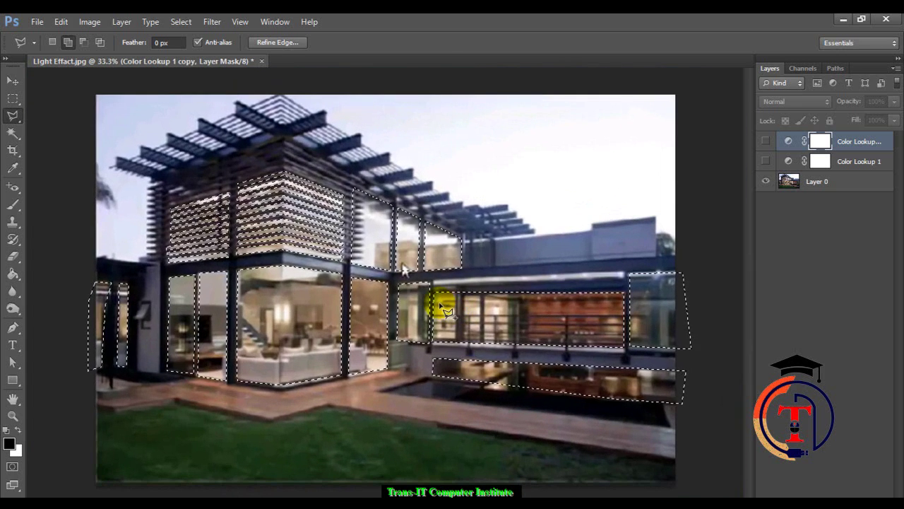
Make Color Lookup 1 and Color Lookup 1 copy visible again and pick the Brush tool
left_click(767, 162)
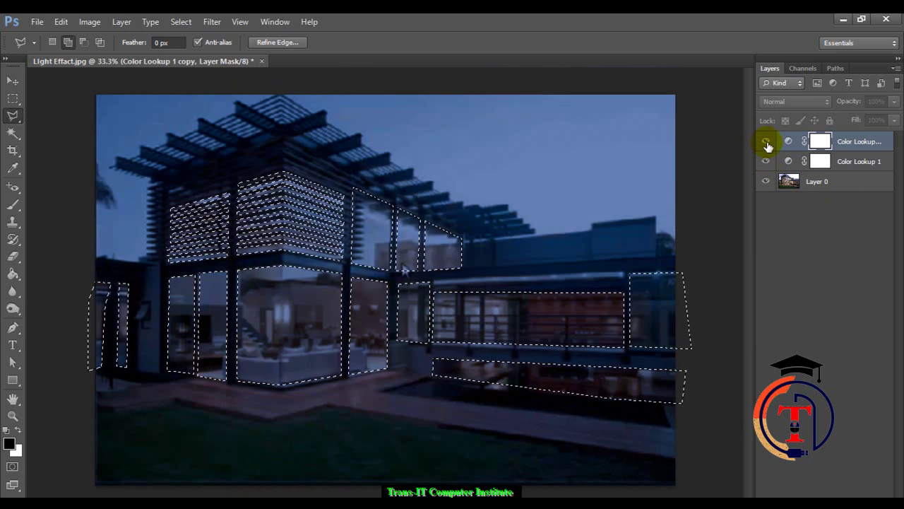
left_click(766, 142)
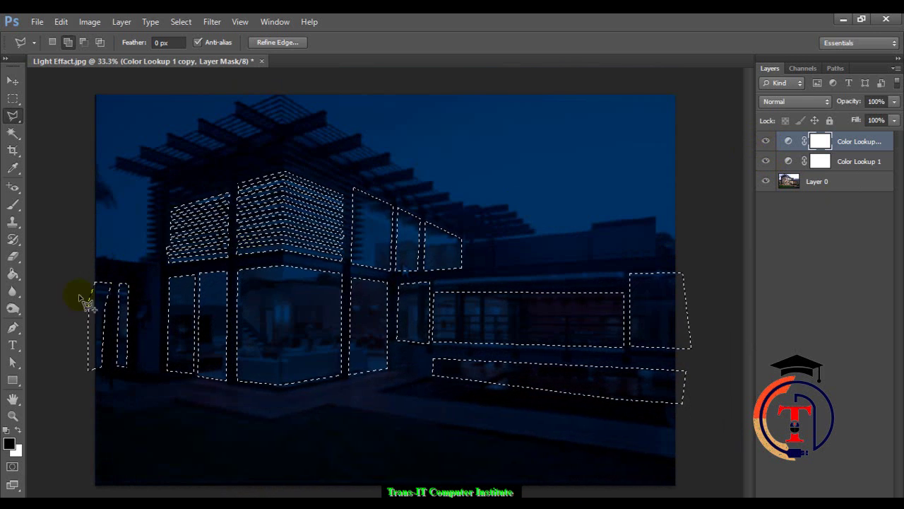
key("b")
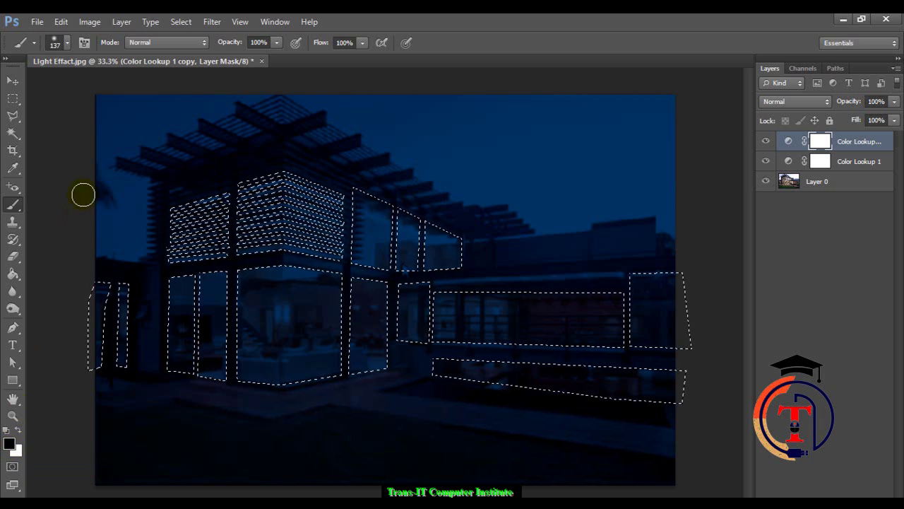
Set the brush hardness to 0% for soft edges
left_click(55, 48)
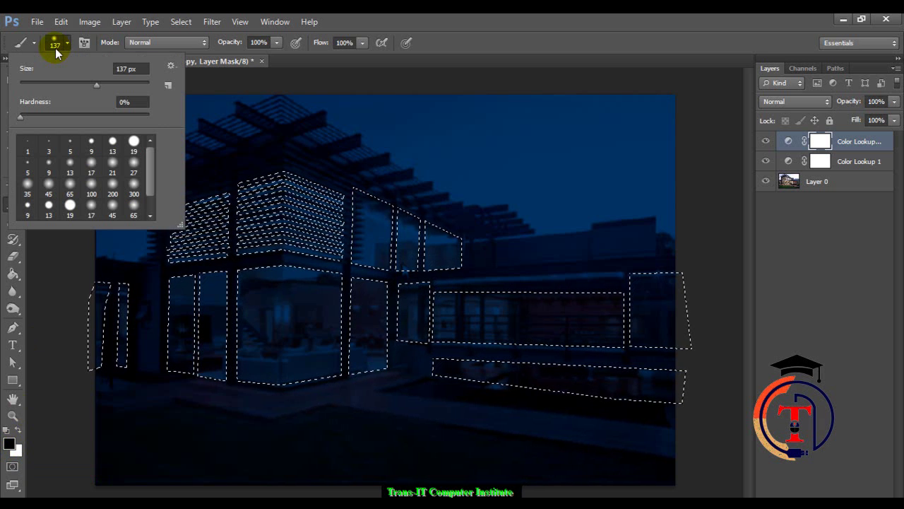
left_click(9, 122)
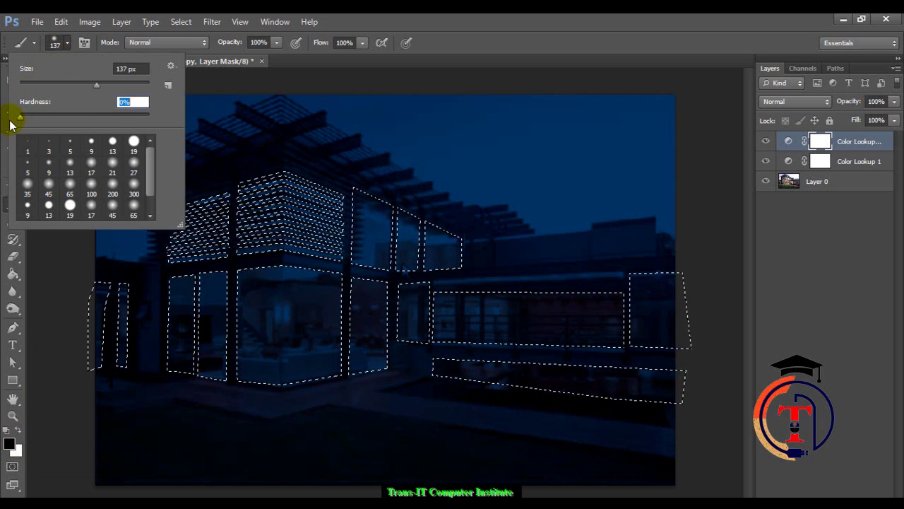
left_click(57, 41)
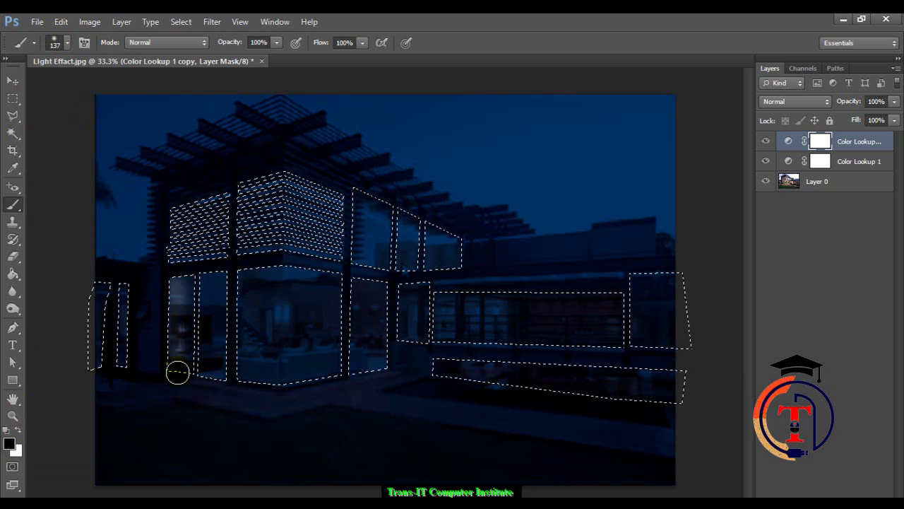
Paint the Color Lookup 1 copy mask over the selected windows, louvred panel and far-left pillars
mouse_move(210, 283)
left_mouse_down()
mouse_move(207, 357)
mouse_move(224, 269)
mouse_move(202, 348)
mouse_move(204, 313)
mouse_move(325, 262)
mouse_move(294, 287)
mouse_move(329, 288)
mouse_move(202, 317)
mouse_move(210, 378)
mouse_move(355, 367)
mouse_move(206, 359)
mouse_move(445, 363)
mouse_move(428, 289)
mouse_move(702, 320)
mouse_move(655, 287)
mouse_move(556, 335)
mouse_move(474, 284)
mouse_move(708, 299)
mouse_move(497, 312)
mouse_move(629, 363)
left_mouse_up()
mouse_move(511, 391)
left_mouse_down()
mouse_move(734, 405)
mouse_move(500, 375)
mouse_move(460, 329)
mouse_move(414, 216)
mouse_move(363, 259)
mouse_move(363, 204)
mouse_move(363, 212)
mouse_move(478, 236)
mouse_move(400, 276)
mouse_move(490, 224)
mouse_move(254, 169)
mouse_move(176, 230)
mouse_move(376, 240)
mouse_move(183, 252)
mouse_move(330, 223)
left_mouse_up()
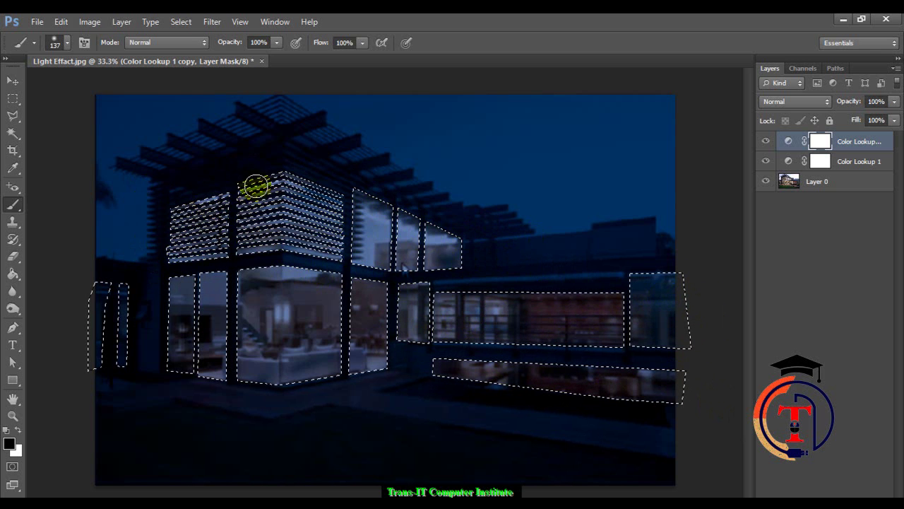
left_click_drag(247, 245, 42, 307)
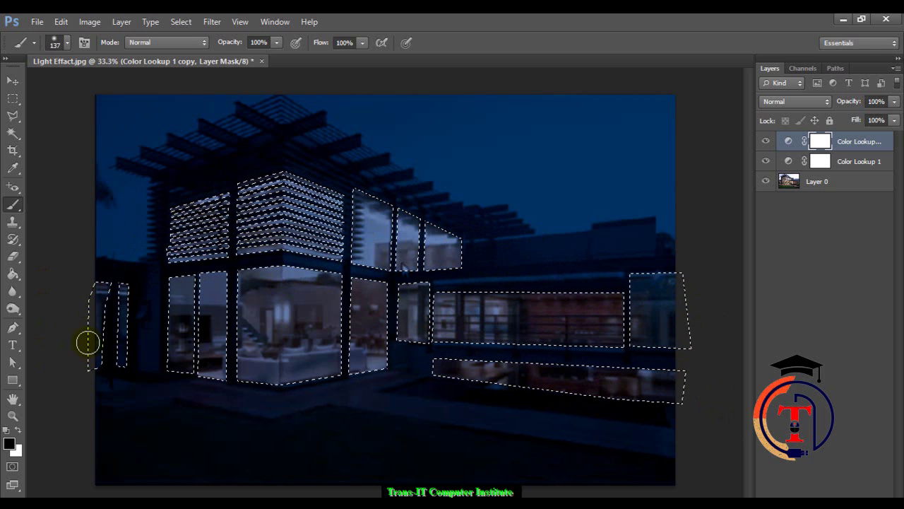
left_click_drag(127, 342, 133, 401)
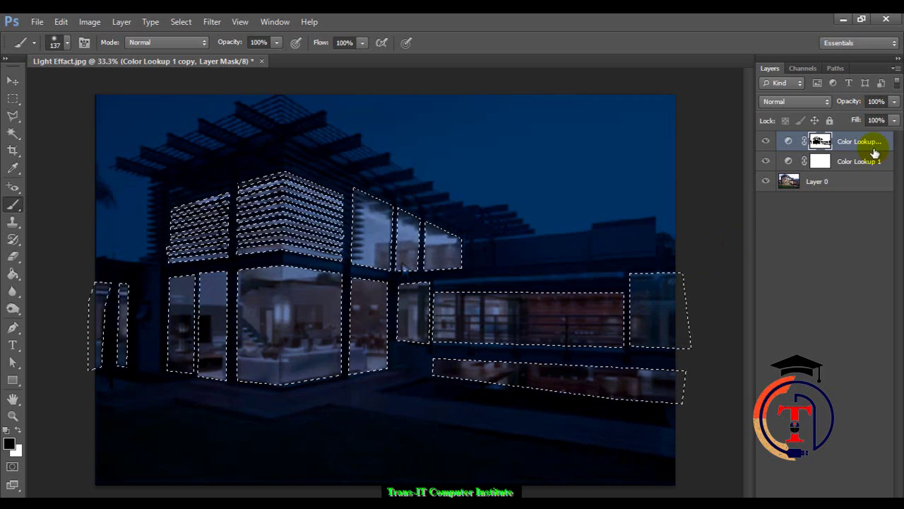
Paint the Color Lookup 1 mask over the centre, upper, long-strip and lower-left windows
left_click(861, 165)
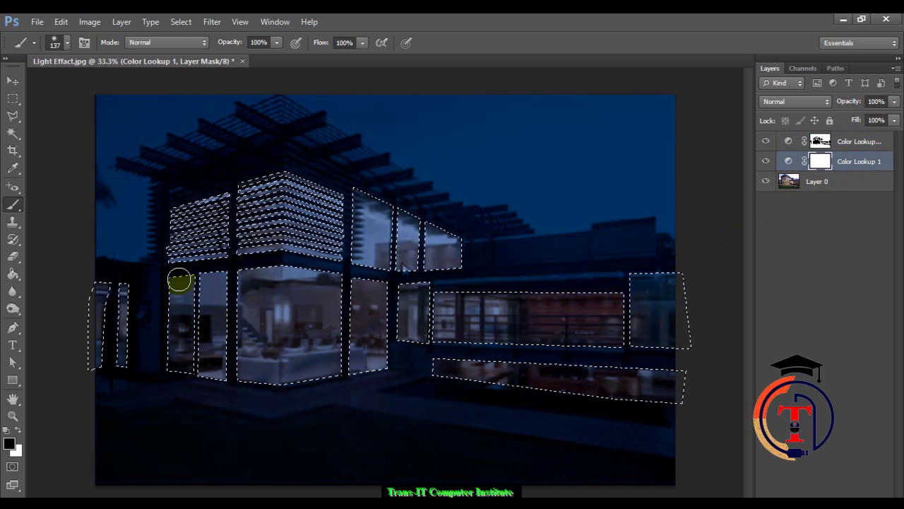
mouse_move(199, 281)
left_mouse_down()
mouse_move(192, 353)
mouse_move(247, 301)
mouse_move(269, 366)
mouse_move(303, 273)
mouse_move(243, 344)
mouse_move(291, 265)
mouse_move(313, 402)
mouse_move(345, 283)
mouse_move(303, 384)
mouse_move(308, 318)
mouse_move(372, 259)
mouse_move(400, 287)
mouse_move(437, 269)
left_mouse_up()
mouse_move(382, 206)
left_mouse_down()
mouse_move(369, 257)
mouse_move(392, 214)
left_mouse_up()
left_click_drag(447, 233, 393, 226)
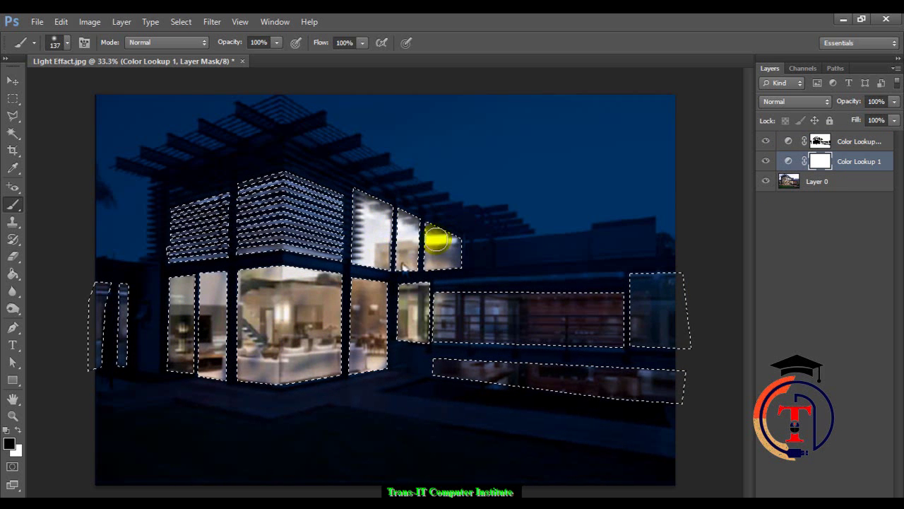
mouse_move(438, 280)
left_mouse_down()
mouse_move(447, 317)
mouse_move(692, 299)
mouse_move(527, 341)
mouse_move(668, 279)
left_mouse_up()
left_click_drag(635, 354, 453, 304)
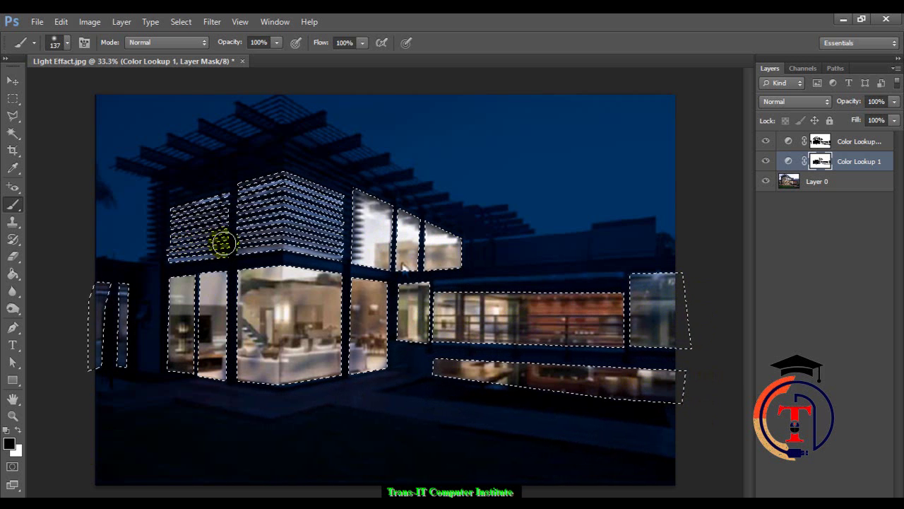
left_click_drag(306, 241, 338, 238)
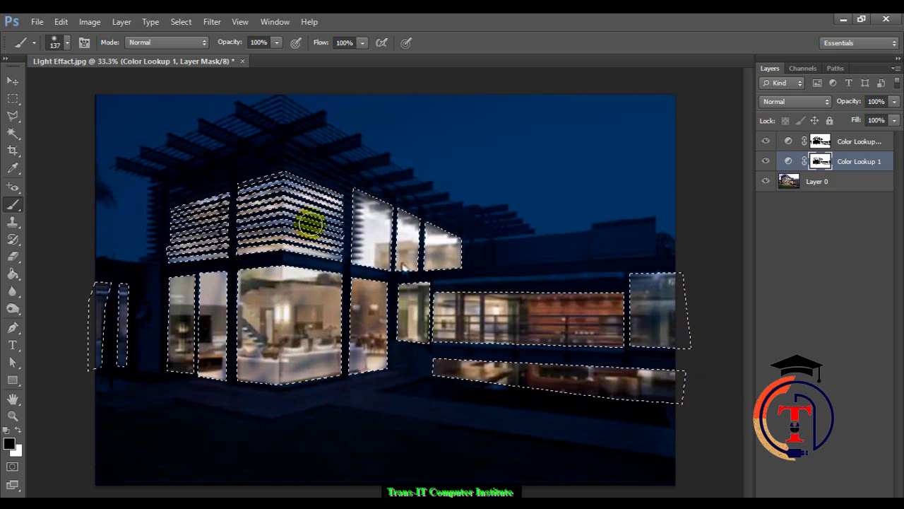
left_click_drag(299, 346, 246, 374)
Reselect to light the two far-left window columns, then deselect and touch up centre and right windows
key("ctrl+d")
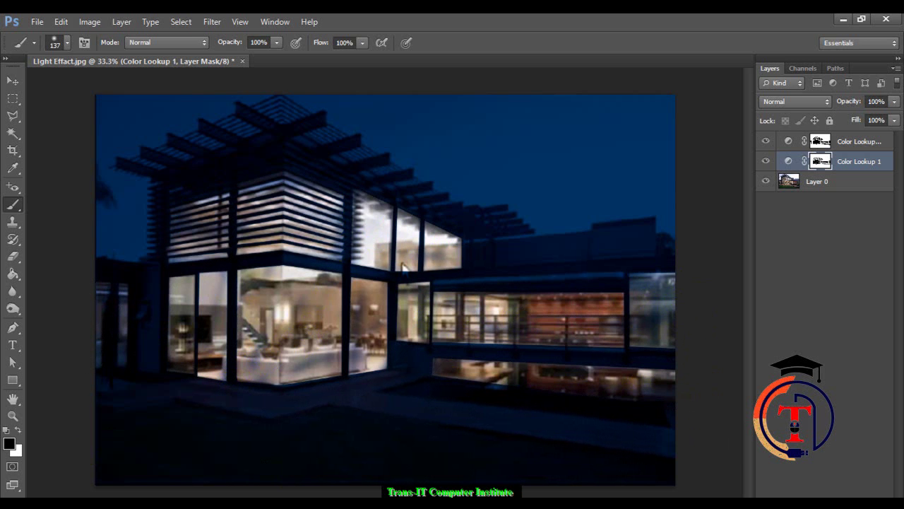
key("ctrl+shift+d")
left_click_drag(115, 313, 96, 343)
left_click_drag(124, 288, 120, 357)
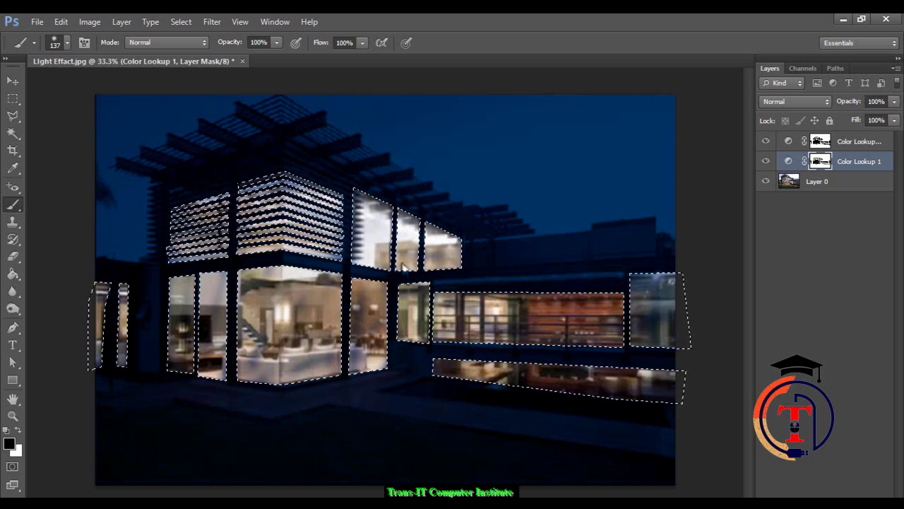
key("ctrl+d")
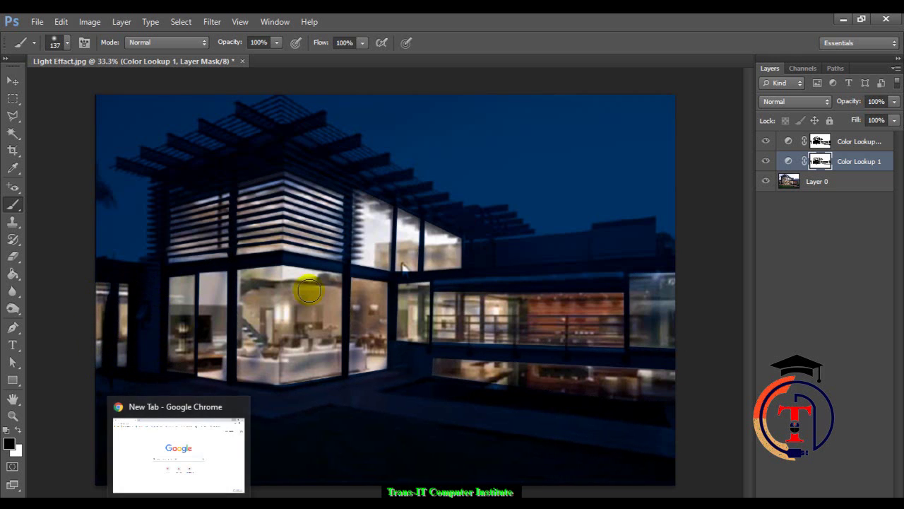
left_click_drag(267, 288, 312, 284)
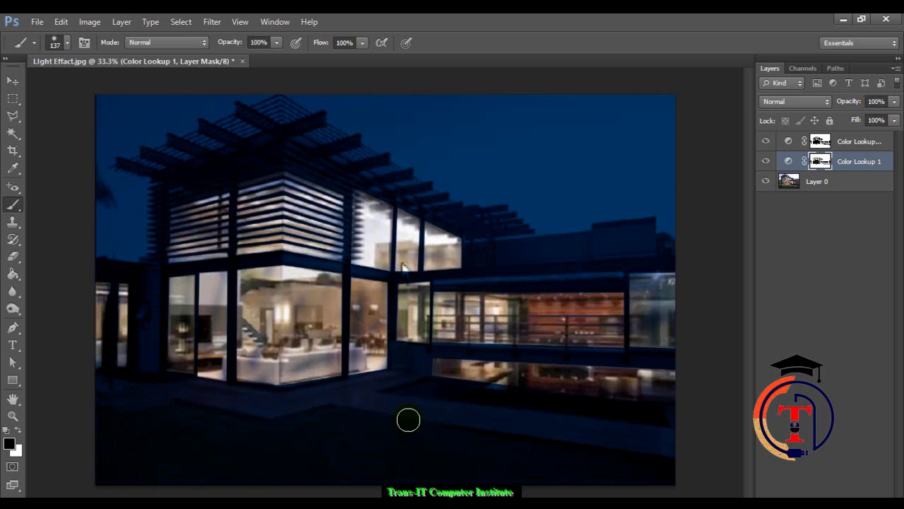
mouse_move(480, 299)
left_mouse_down()
mouse_move(651, 312)
mouse_move(598, 321)
left_mouse_up()
Open Untitled-2 and marquee-select the white star flare in its top middle tile
key("ctrl+o")
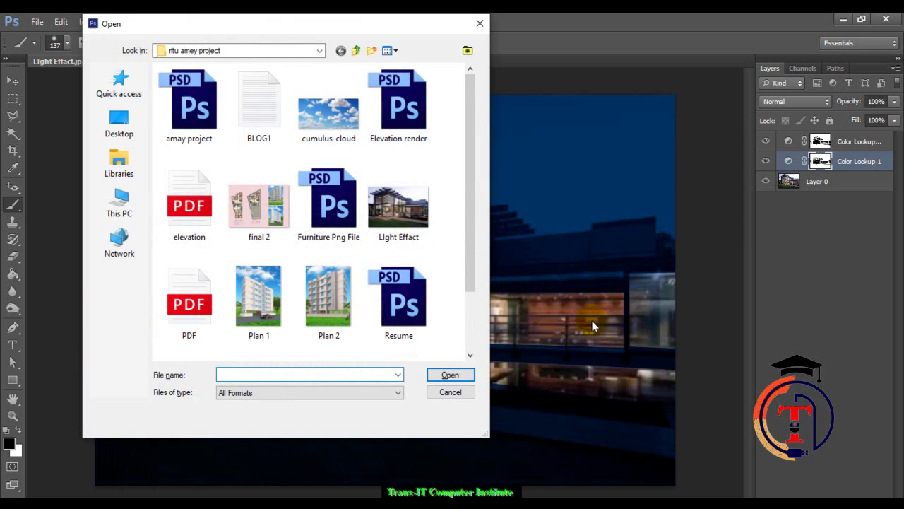
left_click_drag(469, 247, 426, 338)
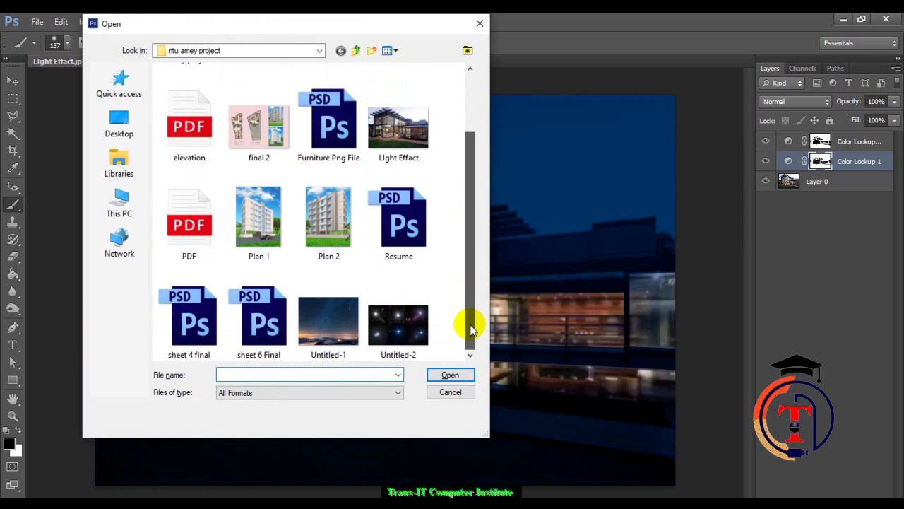
left_click(399, 325)
left_click(450, 375)
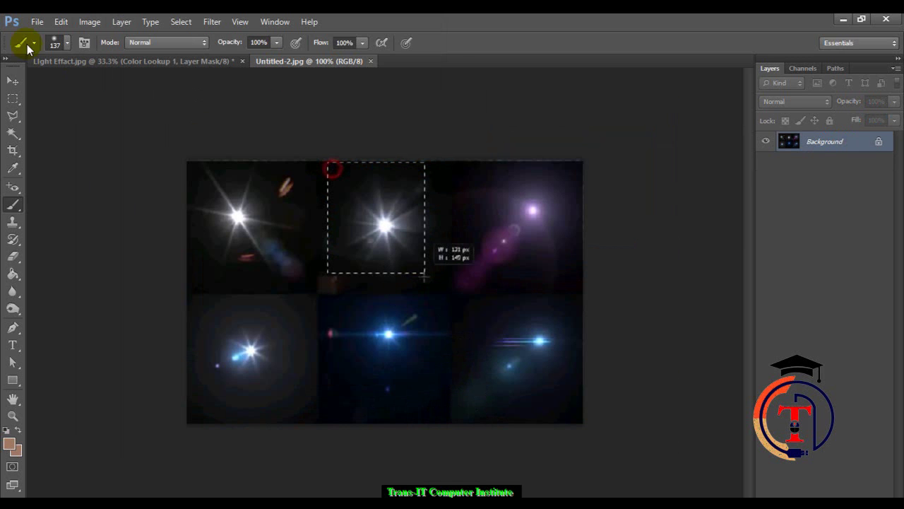
left_click(13, 98)
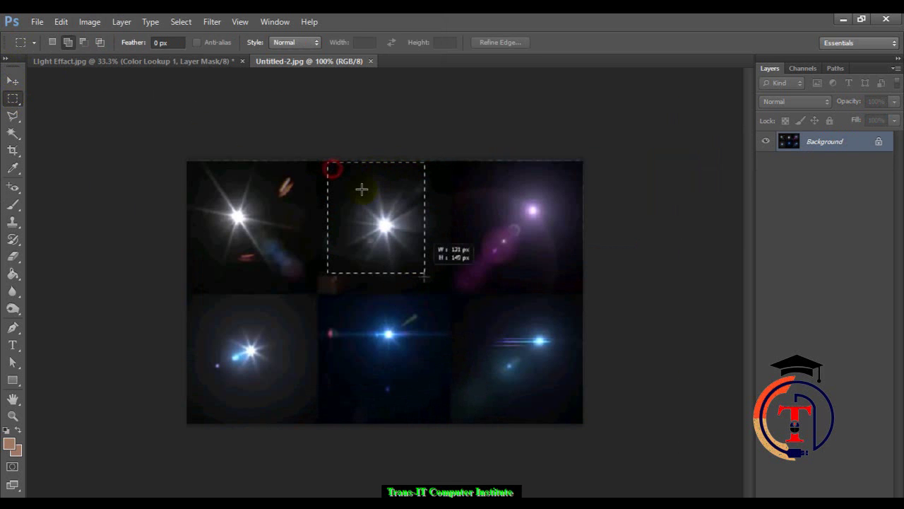
left_click_drag(346, 177, 421, 266)
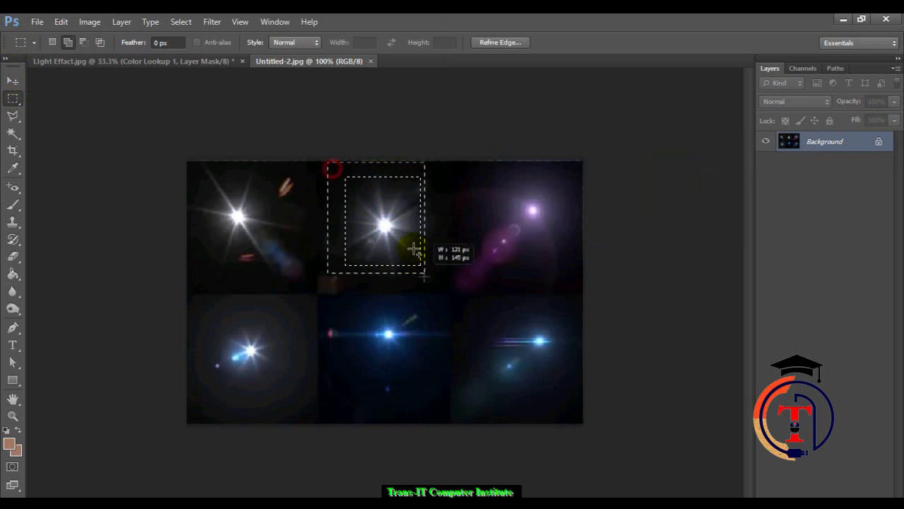
Drop the selected flare into Light Effect.jpg as Layer 1 and move it into the sky
left_click(201, 61)
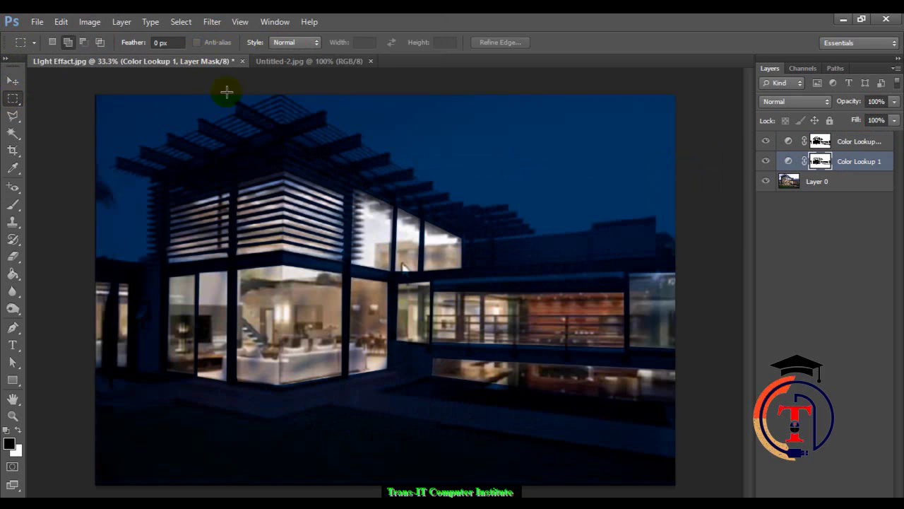
left_click_drag(377, 226, 370, 210)
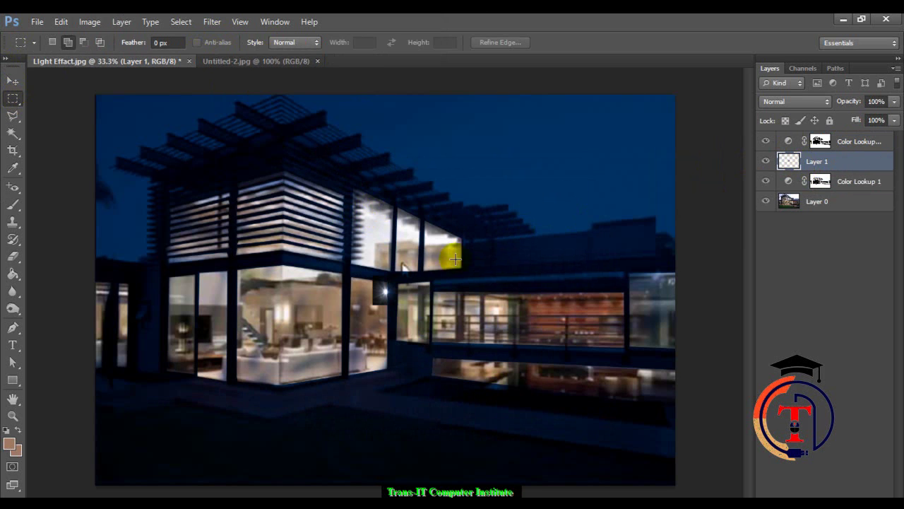
key("v")
left_click_drag(385, 291, 534, 168)
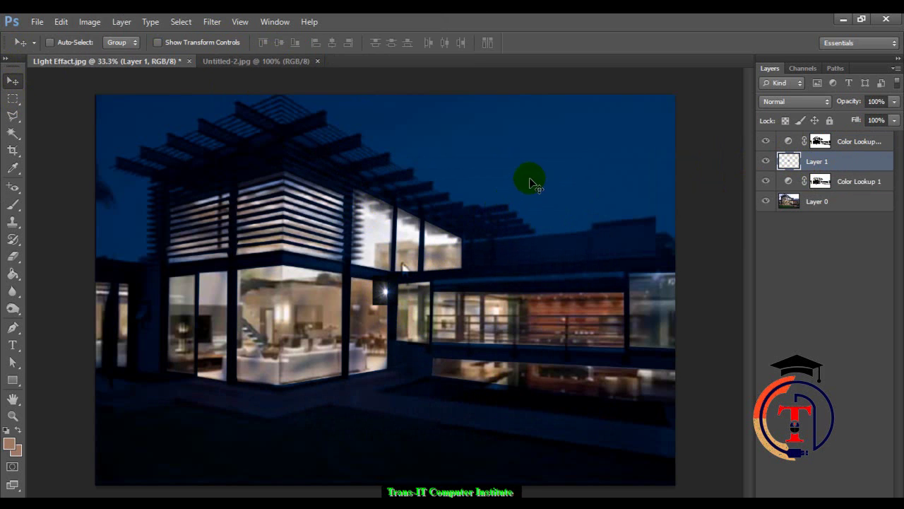
Try Color Burn, then set Layer 1's blend mode to Lighten
left_click(773, 101)
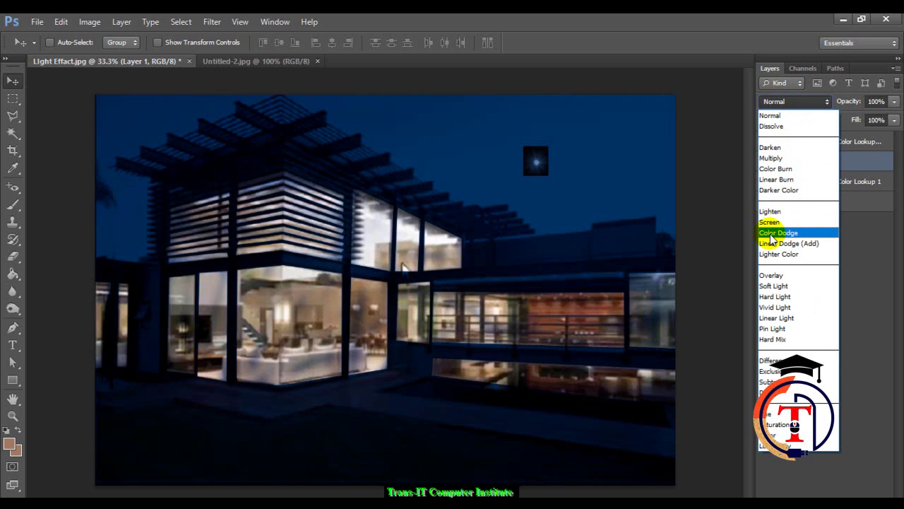
left_click(776, 169)
left_click(777, 101)
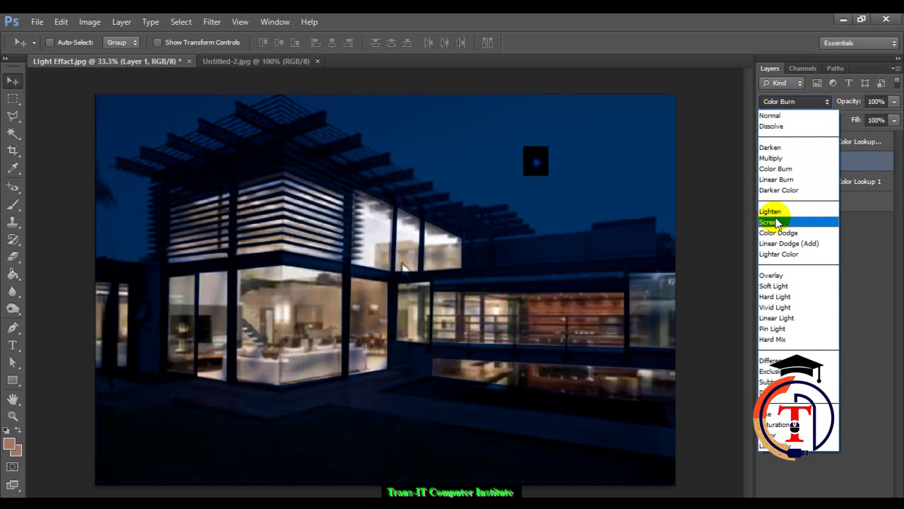
left_click(775, 212)
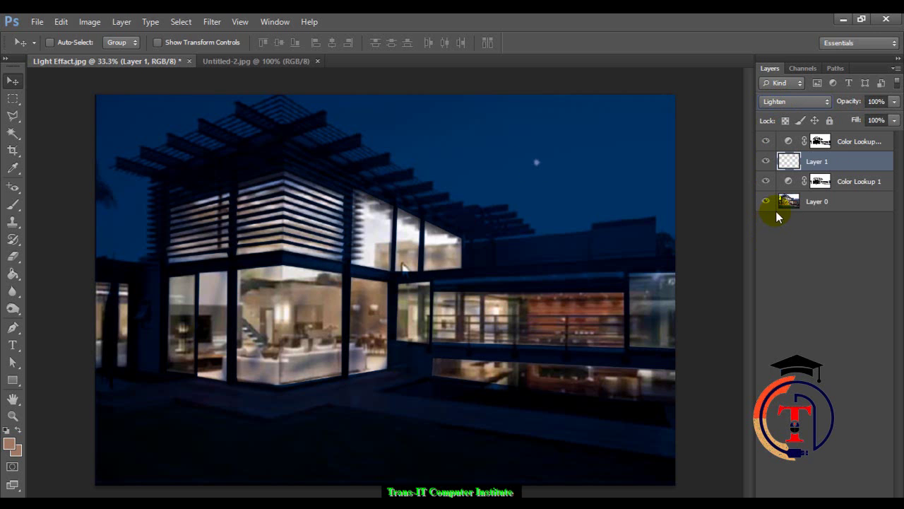
Switch the flare to Screen and Alt-drag copies into a row of five lights along the eave
mouse_move(605, 132)
left_mouse_down()
mouse_move(539, 162)
mouse_move(504, 292)
mouse_move(616, 291)
mouse_move(606, 291)
left_mouse_up()
key("shift+plus")
mouse_move(606, 258)
left_mouse_down()
mouse_move(614, 293)
mouse_move(582, 285)
left_mouse_up()
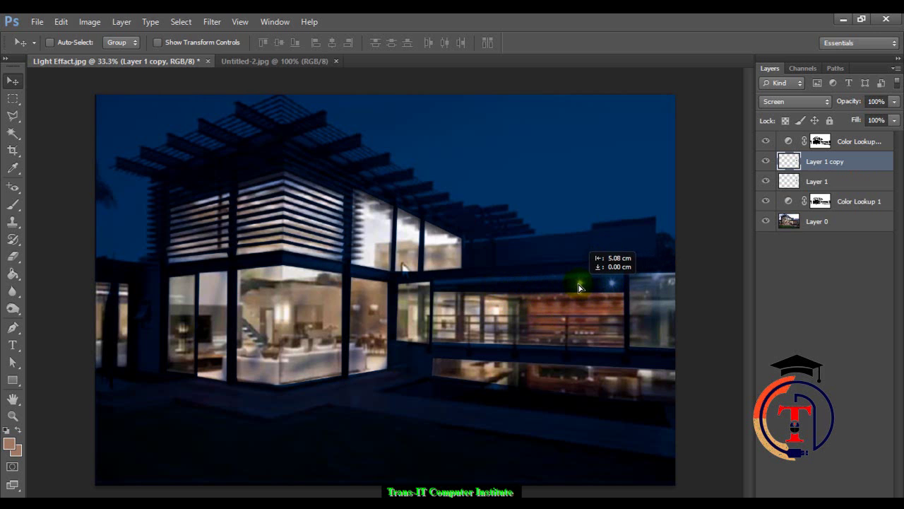
mouse_move(583, 287)
left_mouse_down()
mouse_move(513, 294)
mouse_move(519, 344)
mouse_move(481, 297)
left_mouse_up()
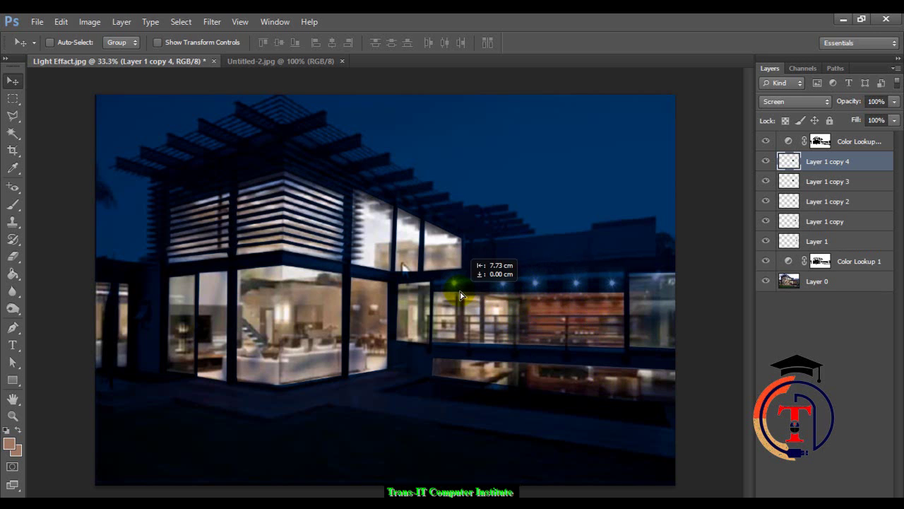
left_click_drag(478, 294, 455, 295)
left_click_drag(573, 444, 595, 295)
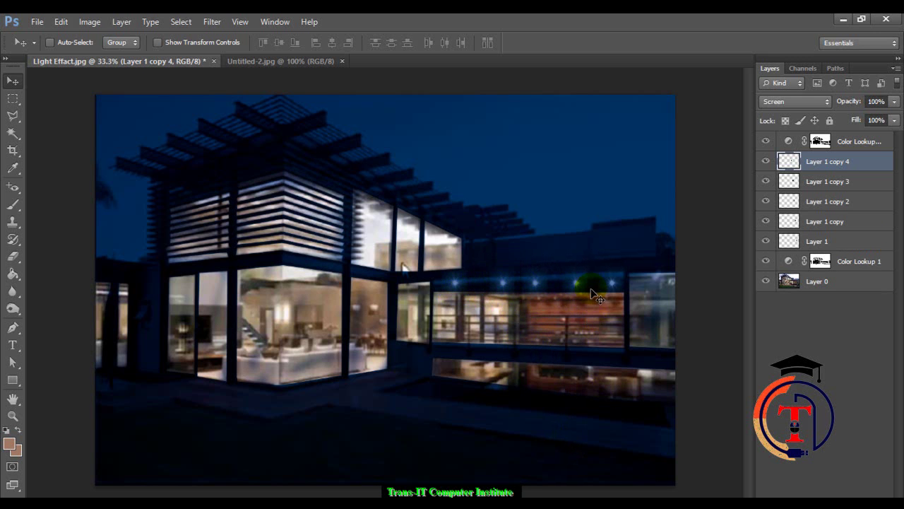
Select the Layer 1 copy 3 light from the right-click layer list and nudge it into place
right_click(505, 286)
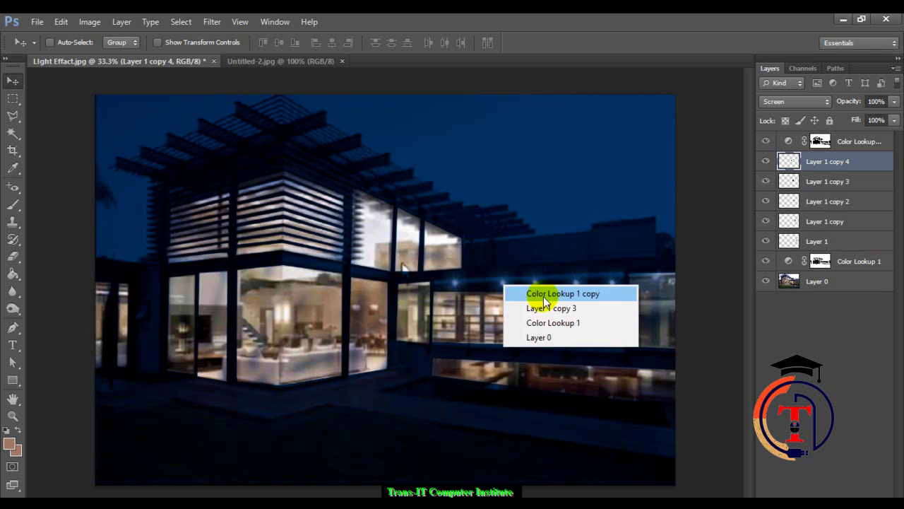
left_click(543, 294)
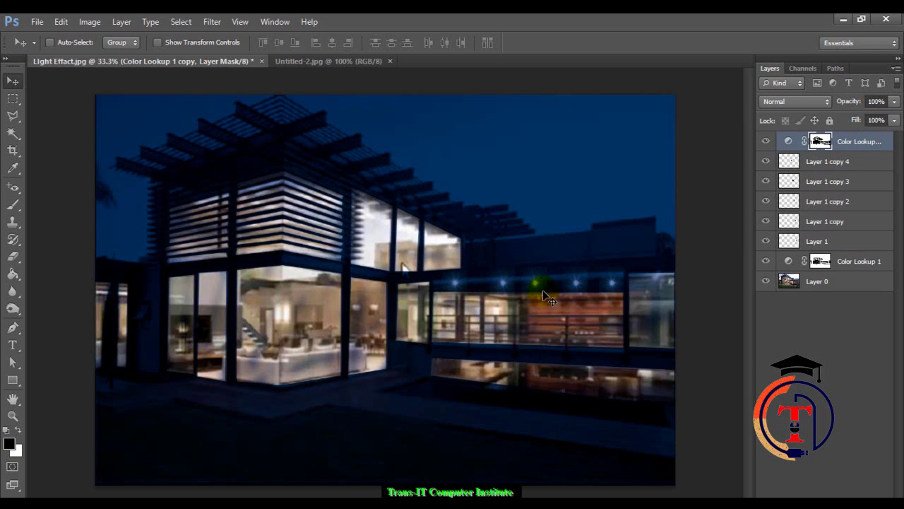
left_click_drag(544, 295, 504, 288)
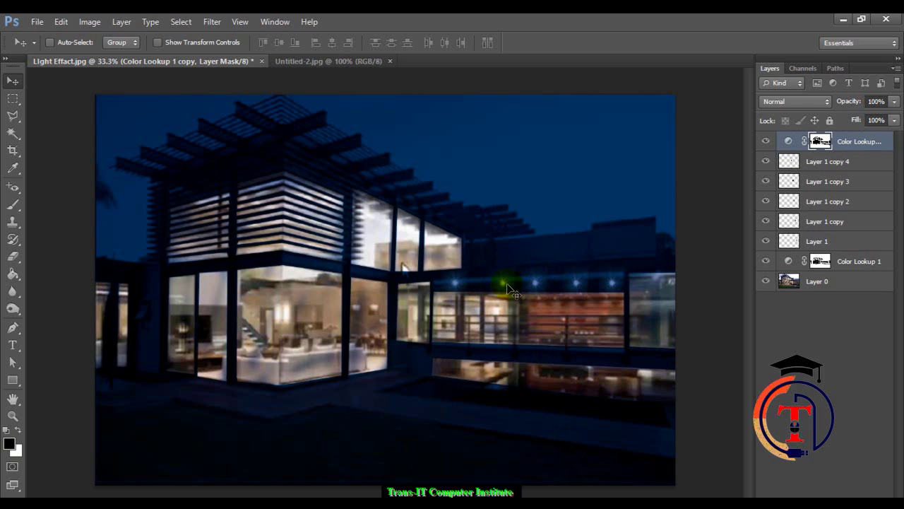
right_click(504, 288)
left_click(533, 311)
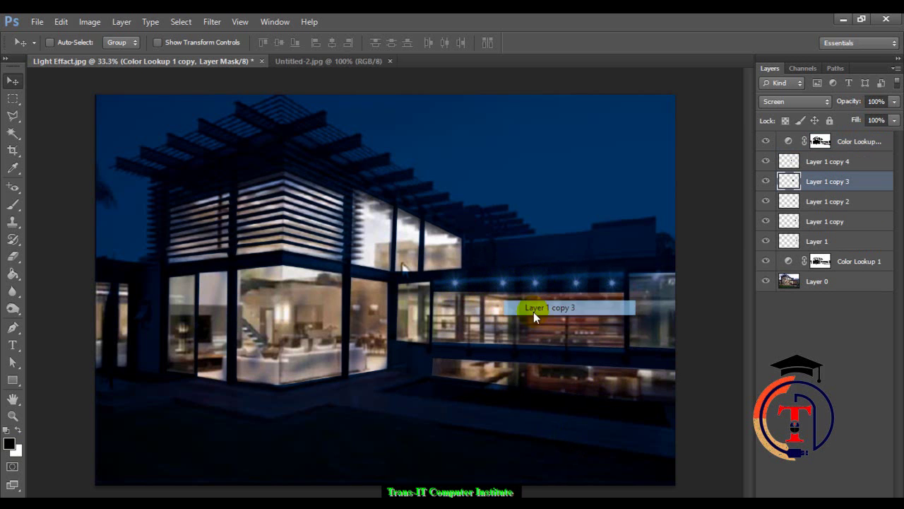
left_click_drag(535, 309, 514, 306)
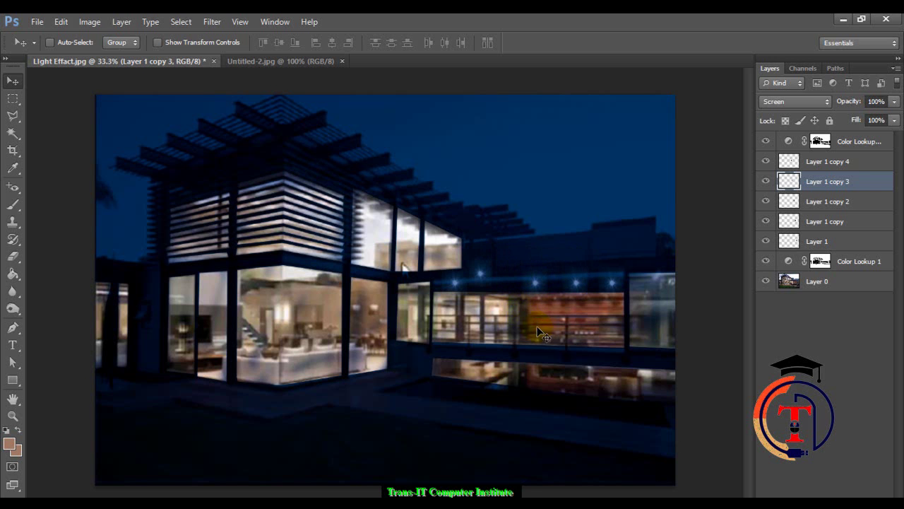
Duplicate the light onto the lower window edge as Layer 1 copy 5, then deselect layers
mouse_move(488, 284)
left_mouse_down()
mouse_move(667, 380)
mouse_move(521, 283)
left_mouse_up()
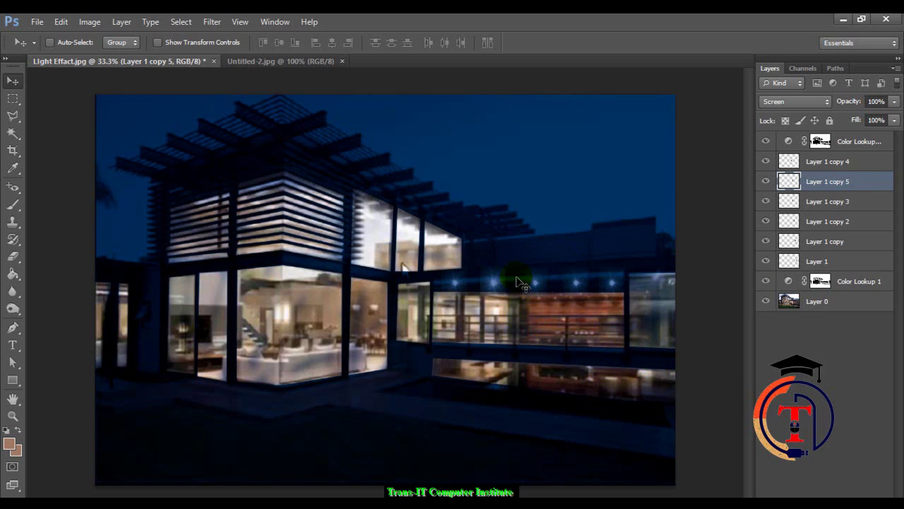
left_click_drag(478, 358, 459, 356)
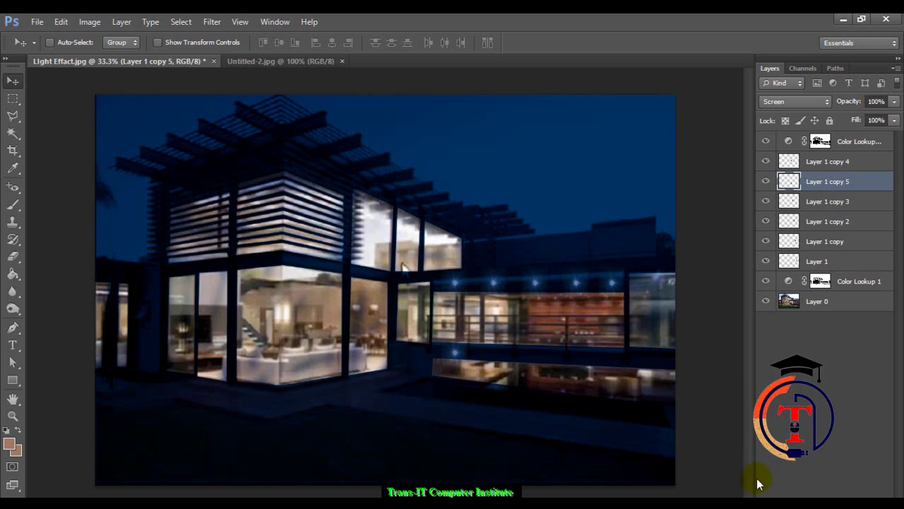
left_click(769, 416)
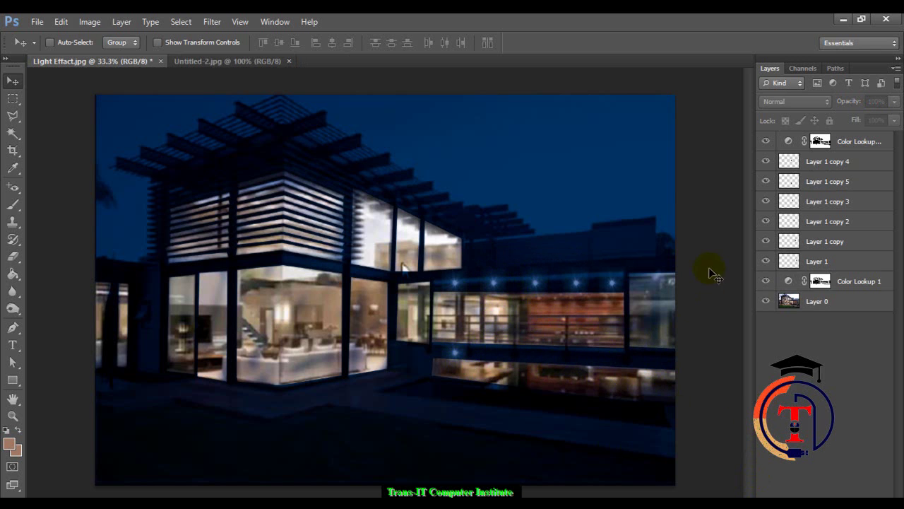
Toggle the light copy layers' visibility to identify the lower light, then select Layer 1 copy 5
right_click(453, 350)
left_click(478, 358)
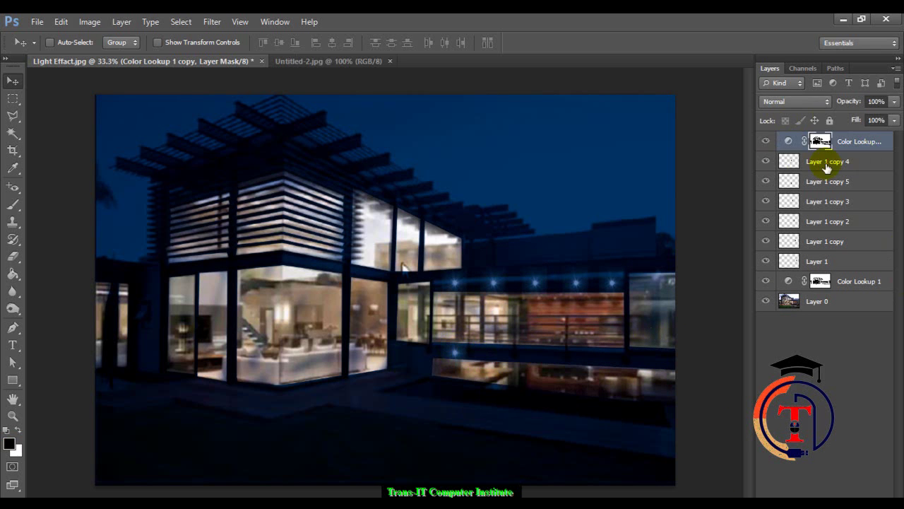
left_click(828, 162)
left_click(765, 162)
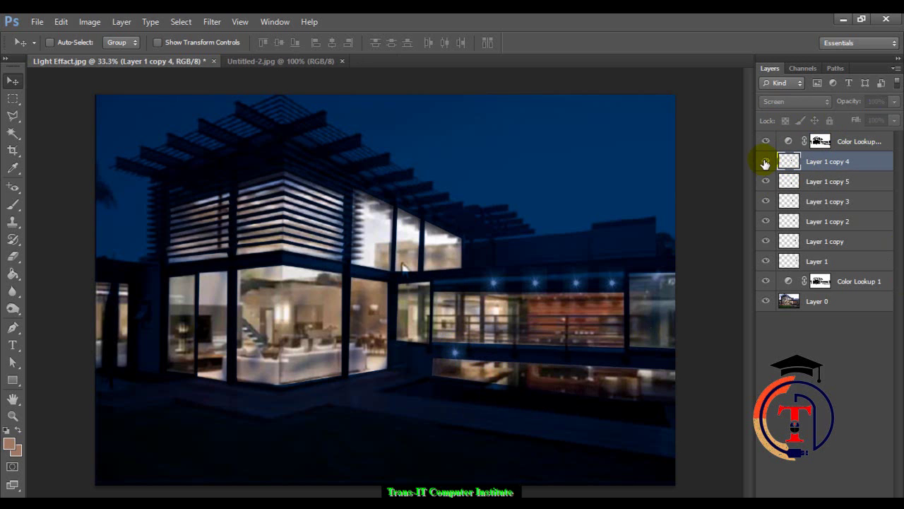
left_click(767, 202)
left_click(767, 202)
left_click(766, 182)
left_click(766, 181)
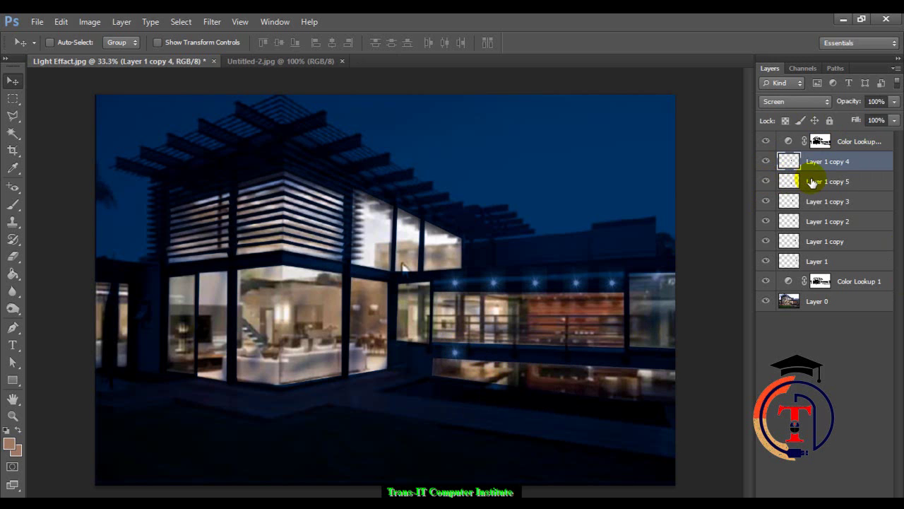
left_click(813, 182)
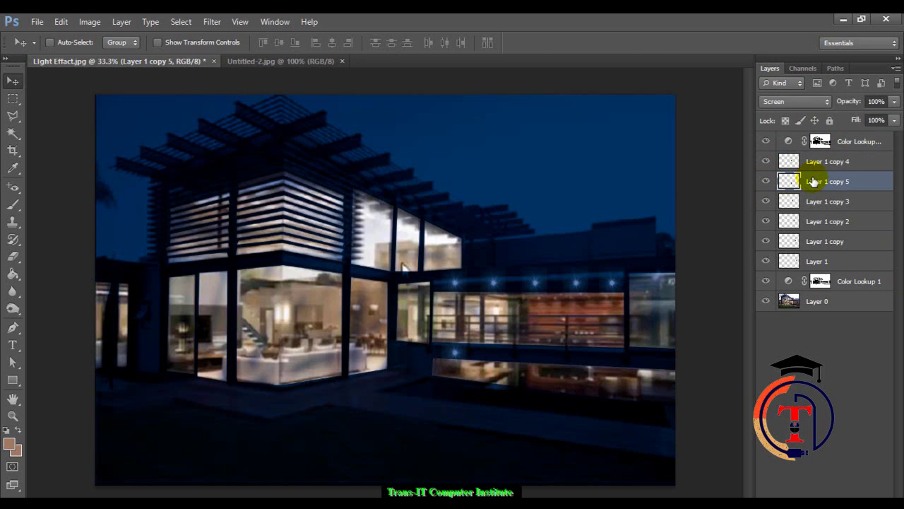
Rotate Layer 1 copy 5's lower light flare by about -45° with Free Transform
key("ctrl+t")
right_click(504, 351)
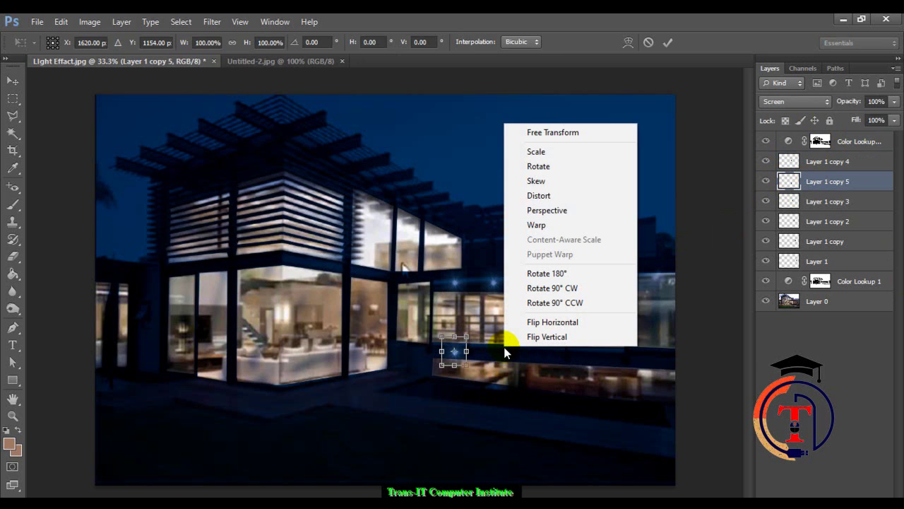
left_click(506, 348)
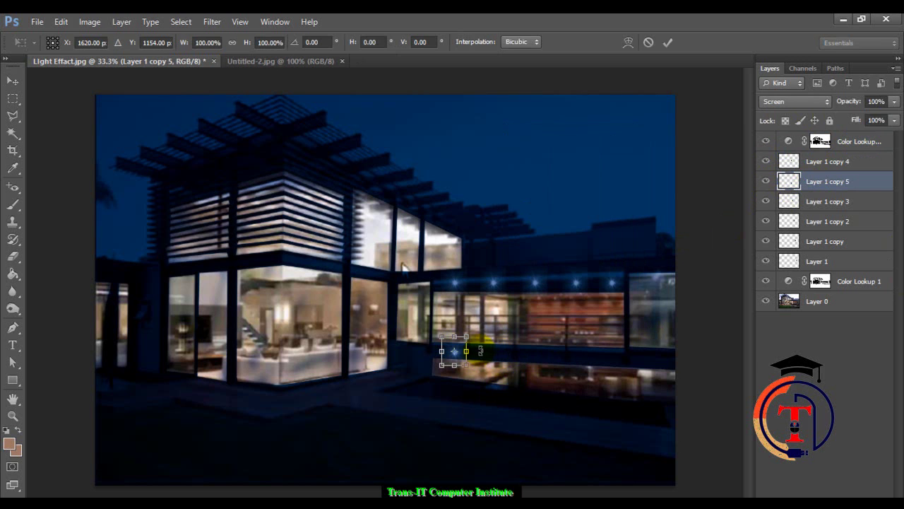
left_click_drag(485, 337, 488, 322)
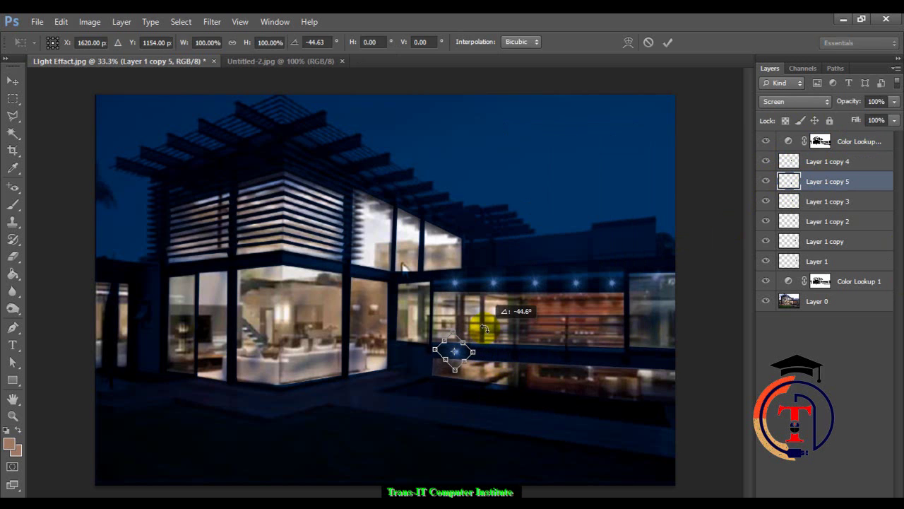
key("Return")
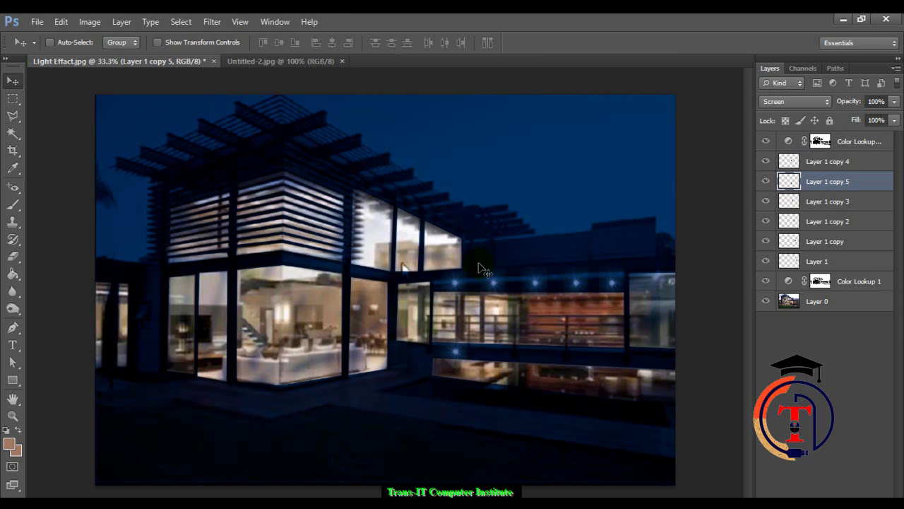
Set the background colour to white and the foreground colour to black
key("e")
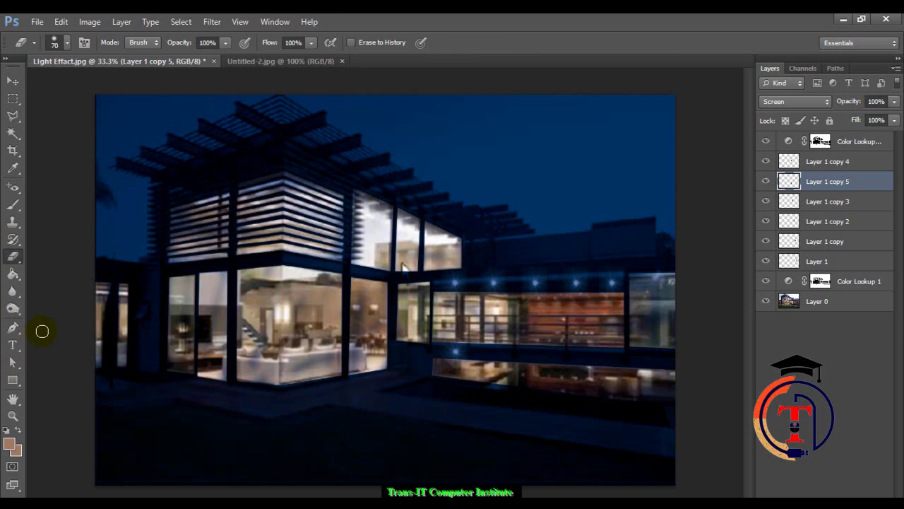
left_click(17, 450)
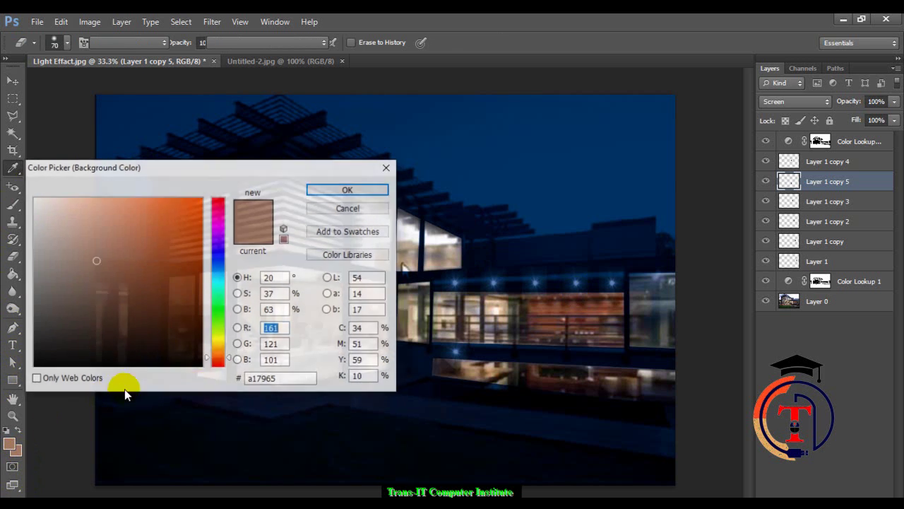
left_click(125, 335)
mouse_move(125, 334)
left_mouse_down()
mouse_move(63, 228)
mouse_move(33, 196)
left_mouse_up()
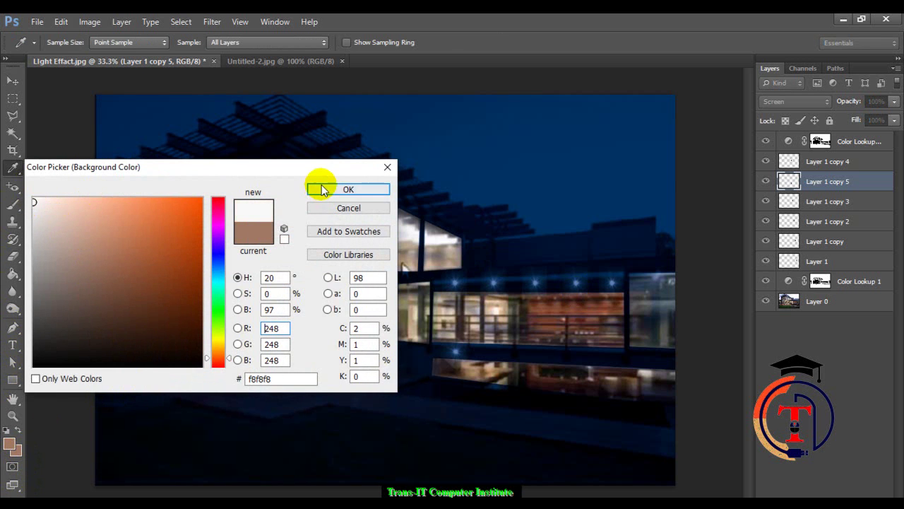
left_click(321, 187)
key("i")
left_click(9, 443)
left_click(70, 366)
left_click(346, 188)
Erase the stray glow around the lower window light on Layer 1 copy 5
key("e")
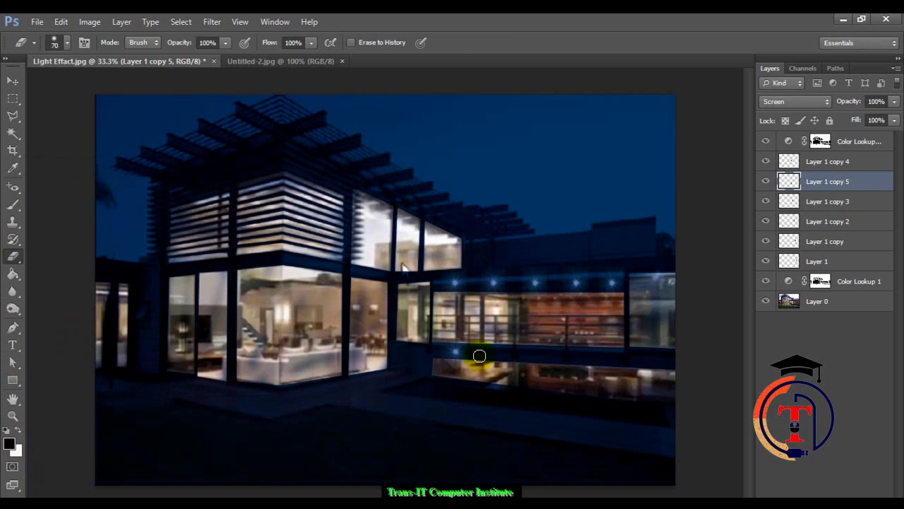
mouse_move(447, 360)
left_mouse_down()
mouse_move(441, 348)
mouse_move(471, 355)
mouse_move(438, 363)
left_mouse_up()
left_click(307, 343)
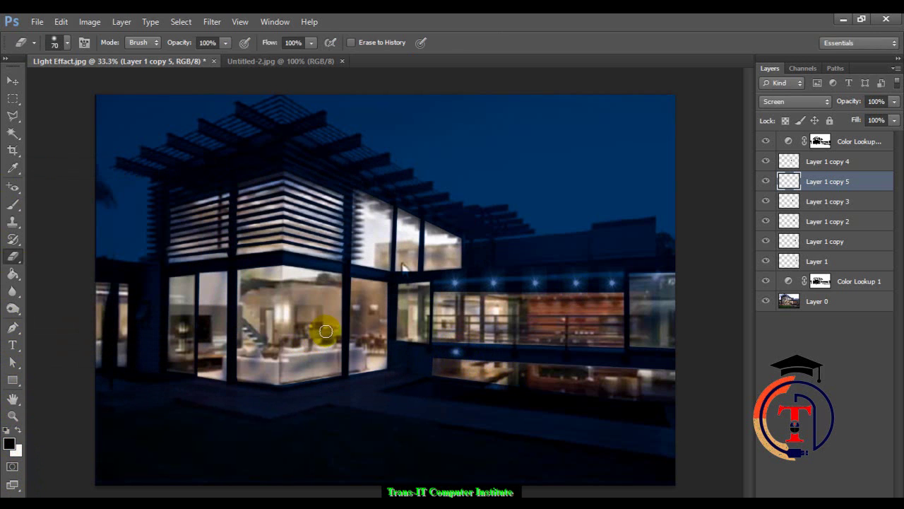
left_click(12, 447)
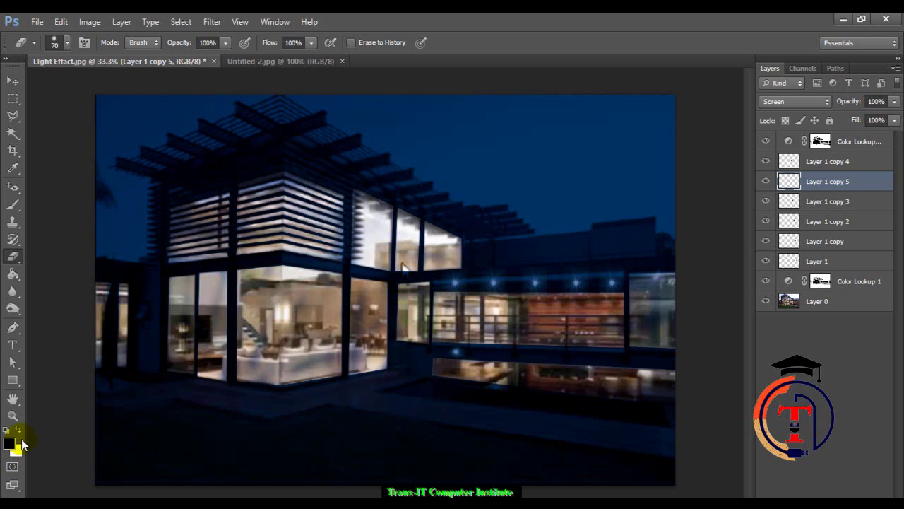
left_click_drag(417, 415, 514, 285)
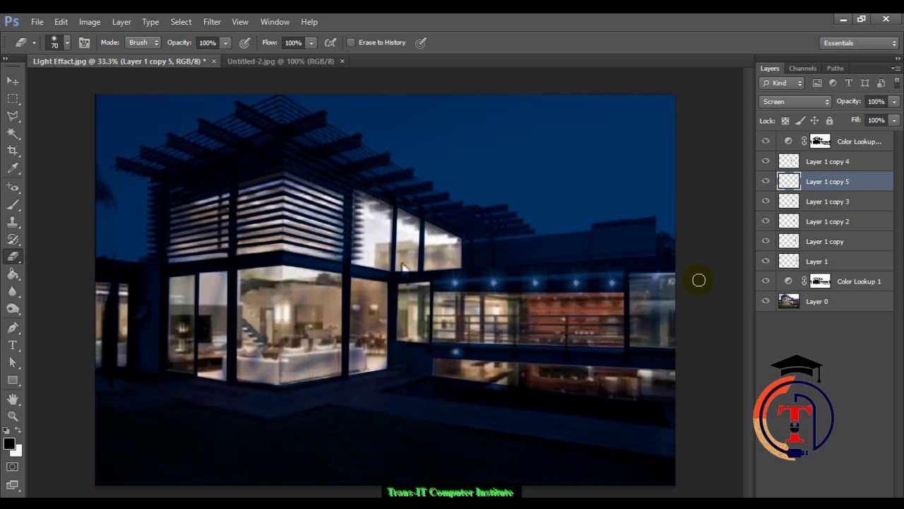
left_click(832, 243)
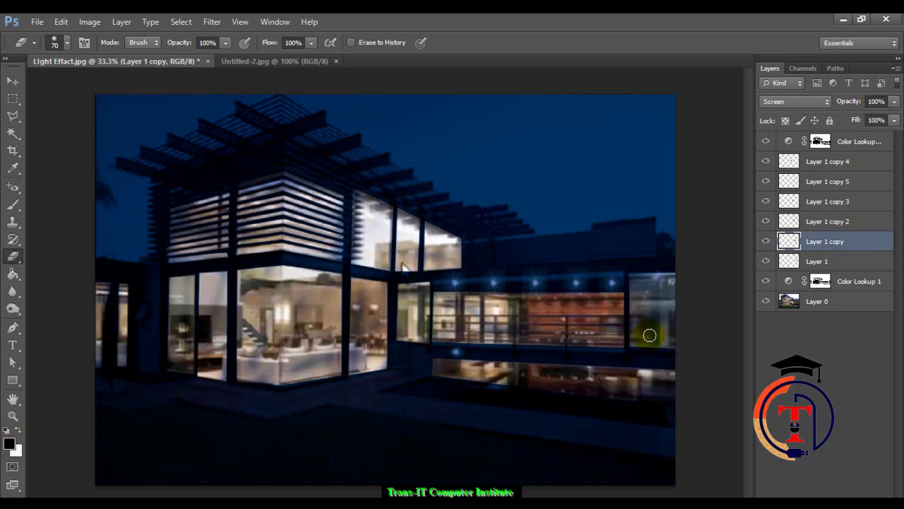
Erase the excess glow from the Layer 1 copy light along the right-wing eave
mouse_move(447, 268)
left_mouse_down()
mouse_move(460, 285)
mouse_move(449, 273)
mouse_move(493, 296)
mouse_move(504, 266)
left_mouse_up()
left_click(764, 242)
mouse_move(577, 296)
left_mouse_down()
mouse_move(567, 287)
mouse_move(572, 268)
left_mouse_up()
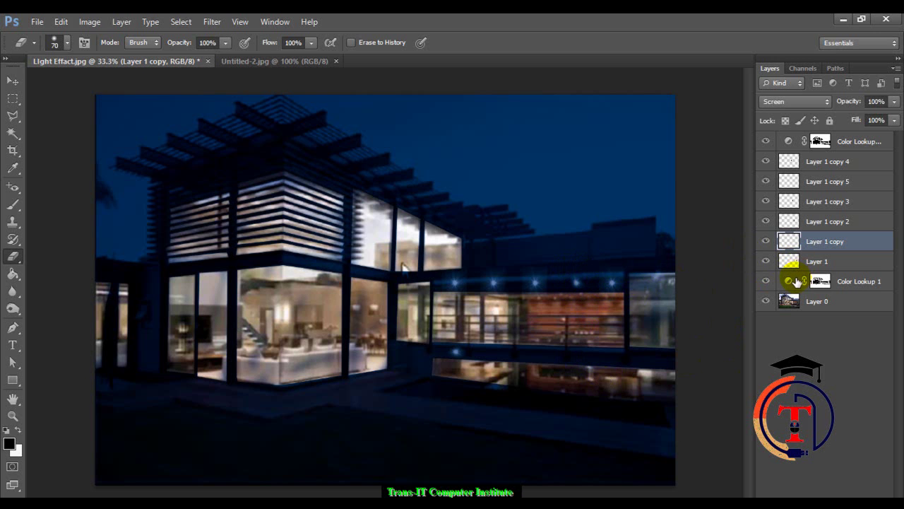
left_click(588, 271)
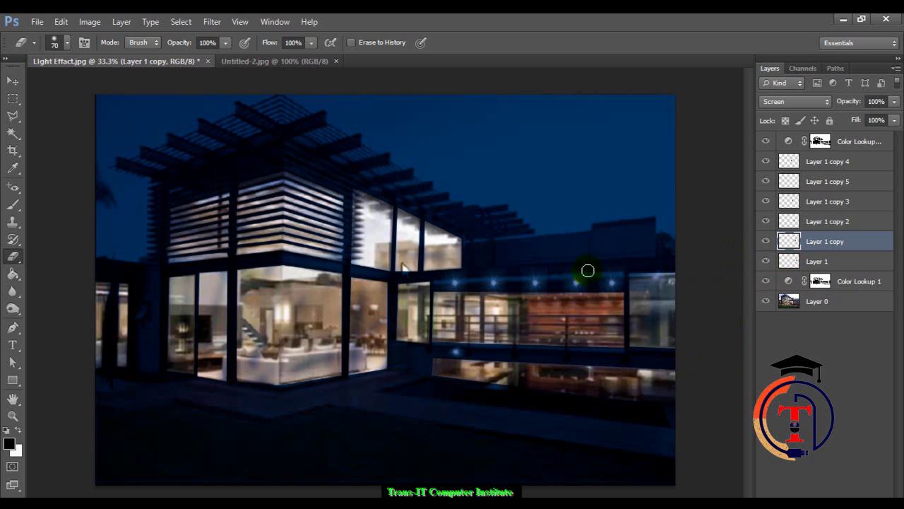
Toggle the copy layers' visibility to locate each light, ending with Layer 1 selected
left_click(805, 224)
left_click(764, 222)
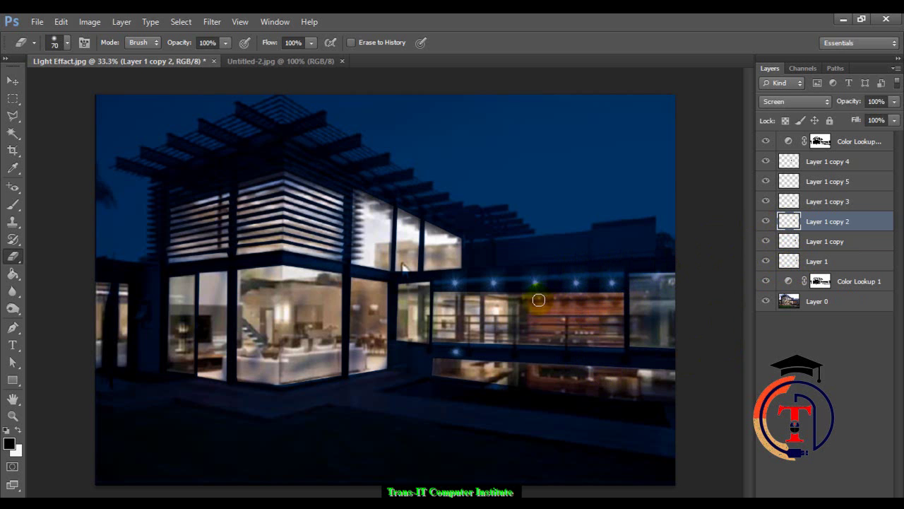
left_click(810, 202)
left_click(767, 202)
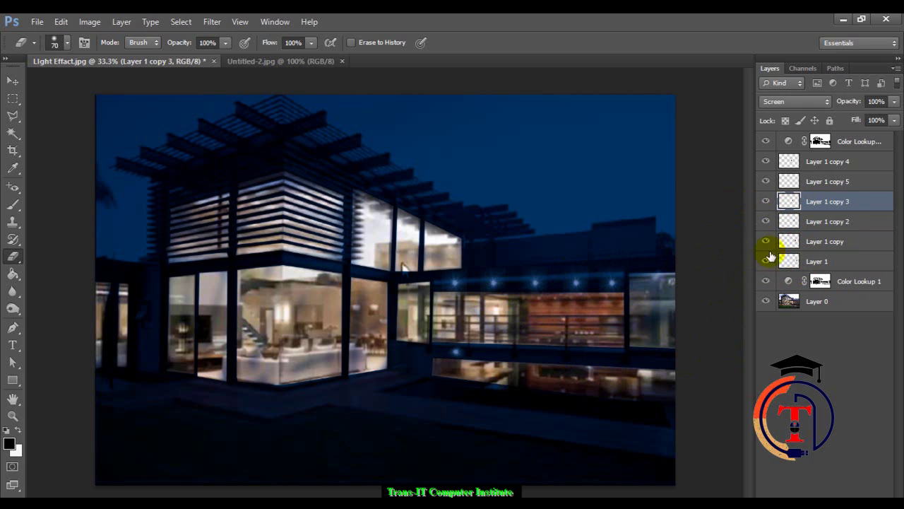
left_click(784, 179)
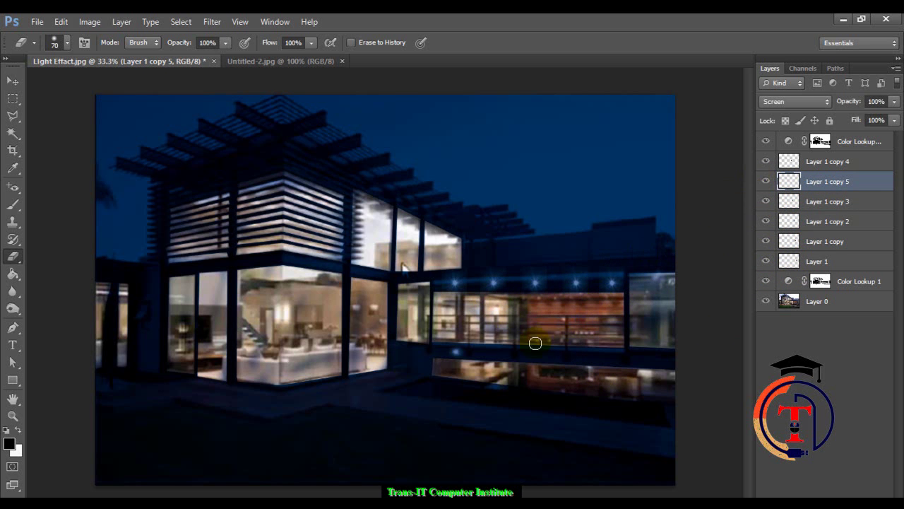
left_click(830, 241)
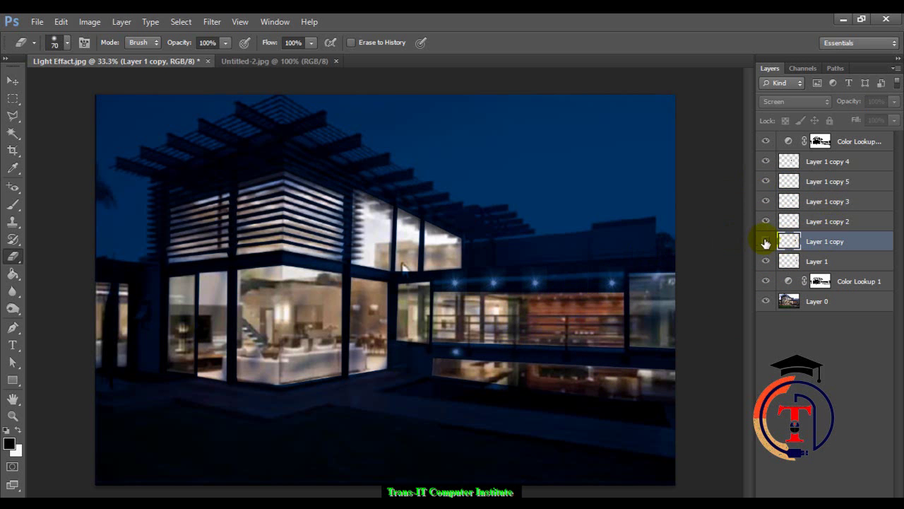
left_click(807, 261)
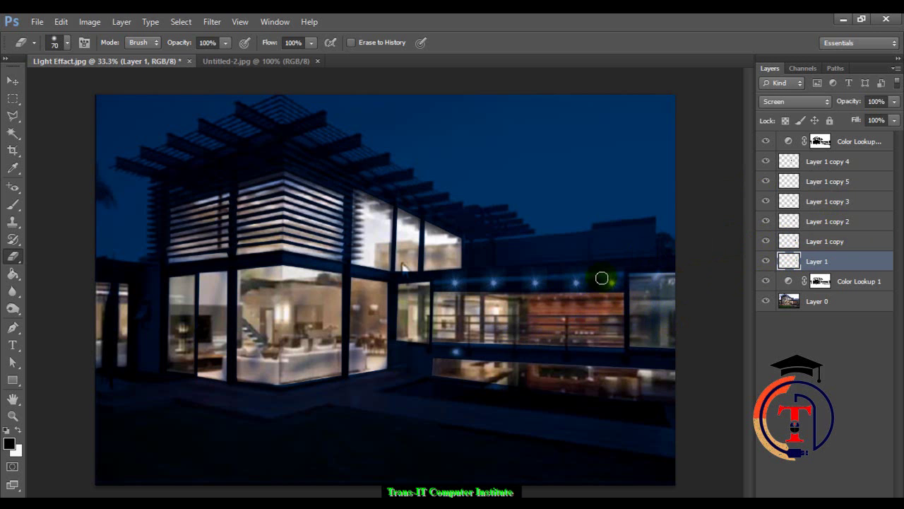
left_click(800, 262)
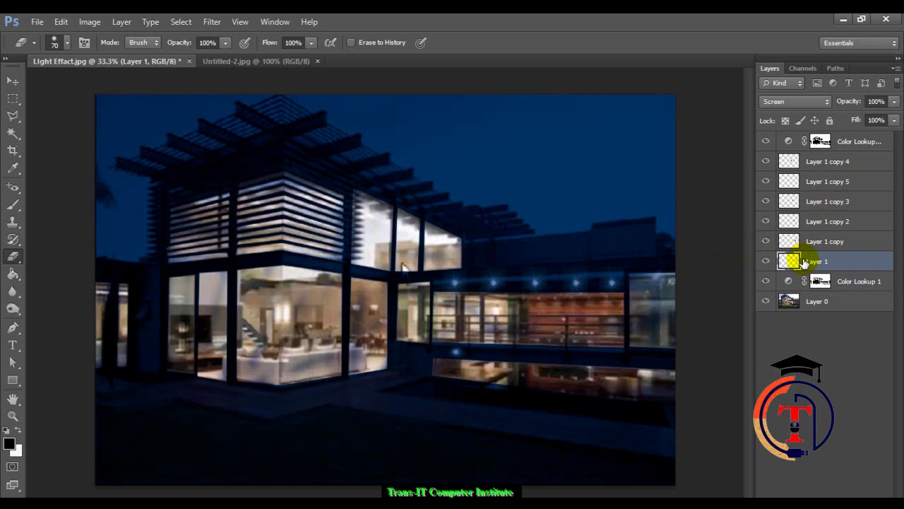
Duplicate Layer 1, move the light onto the lower balcony, and erase its stray yellow glow
key("ctrl+j")
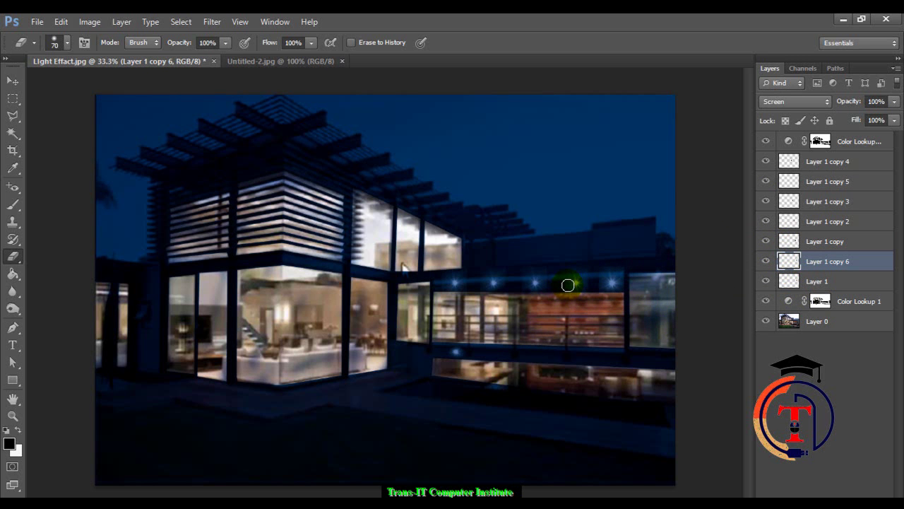
key("v")
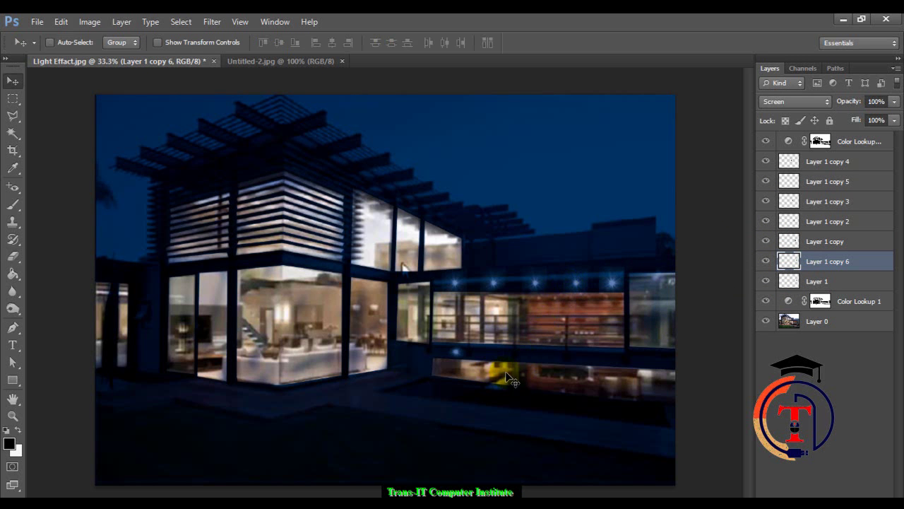
mouse_move(525, 400)
left_mouse_down()
mouse_move(530, 419)
mouse_move(377, 450)
left_mouse_up()
left_click(495, 367)
key("e")
mouse_move(493, 366)
left_mouse_down()
mouse_move(493, 344)
mouse_move(503, 353)
left_mouse_up()
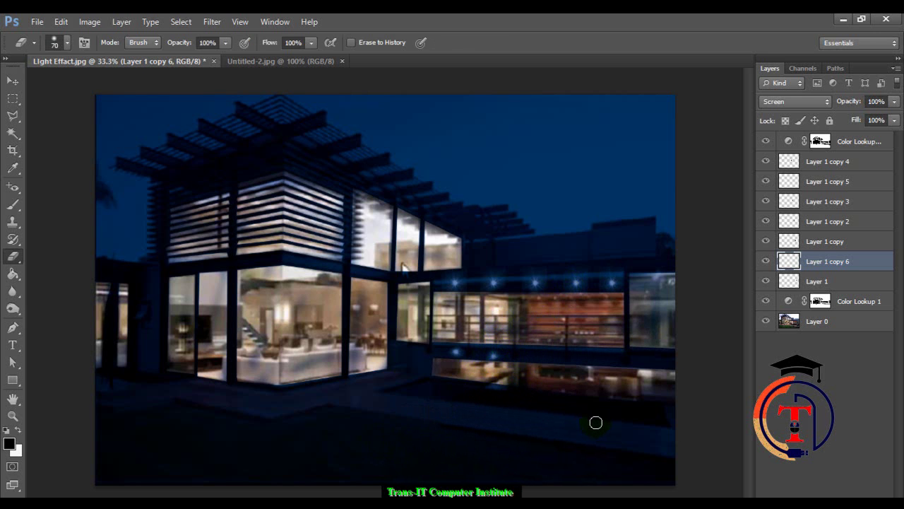
Duplicate the light again and place the copies beside the existing balcony lights
key("ctrl+j")
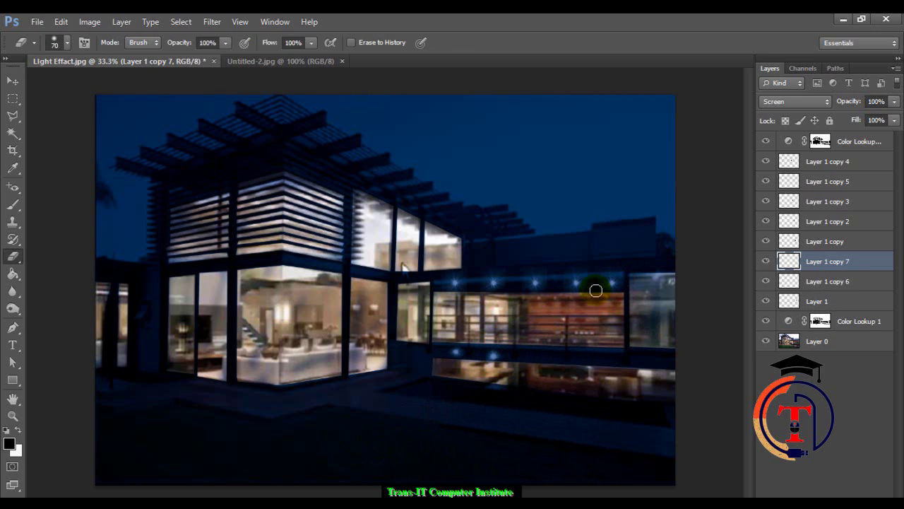
key("v")
left_click_drag(506, 365, 551, 365)
left_click(556, 363)
key("ctrl+z")
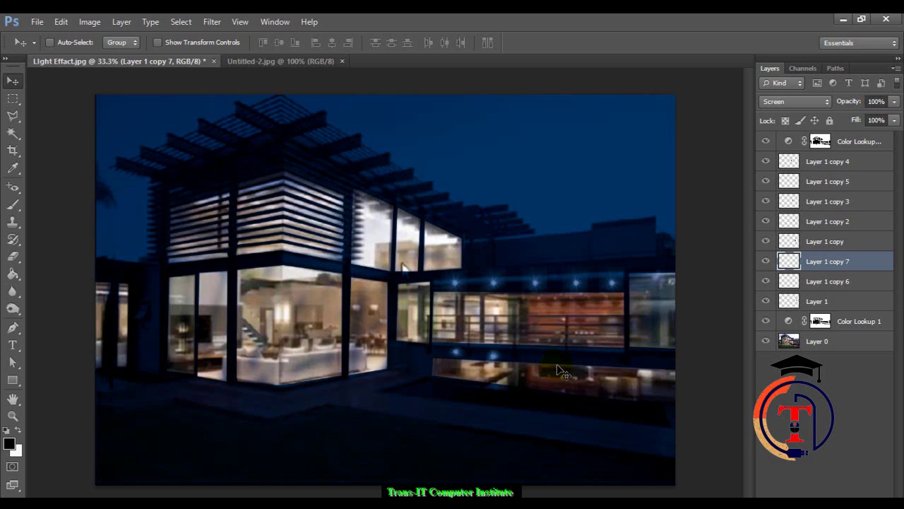
left_click_drag(556, 364, 634, 368)
key("ctrl+j")
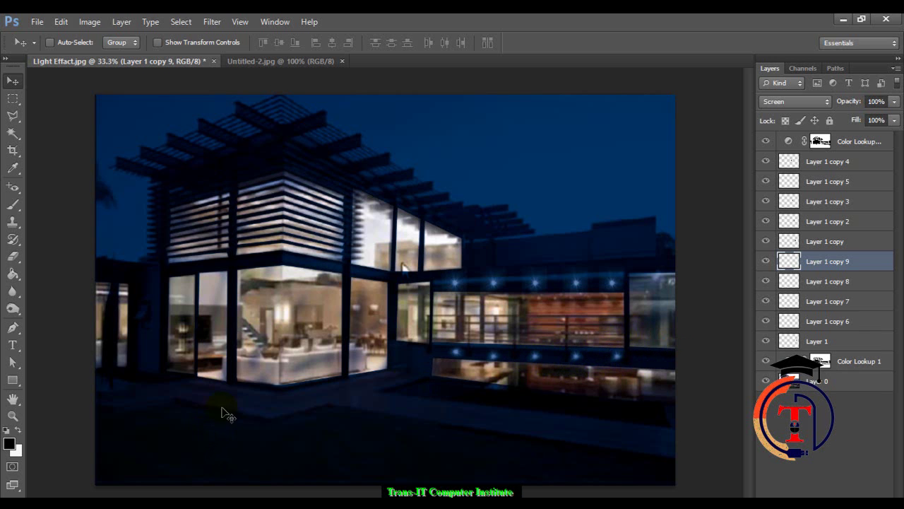
Brush the top Color Lookup layer's mask to reveal the lawn and paving along the bottom
left_click(852, 147)
key("b")
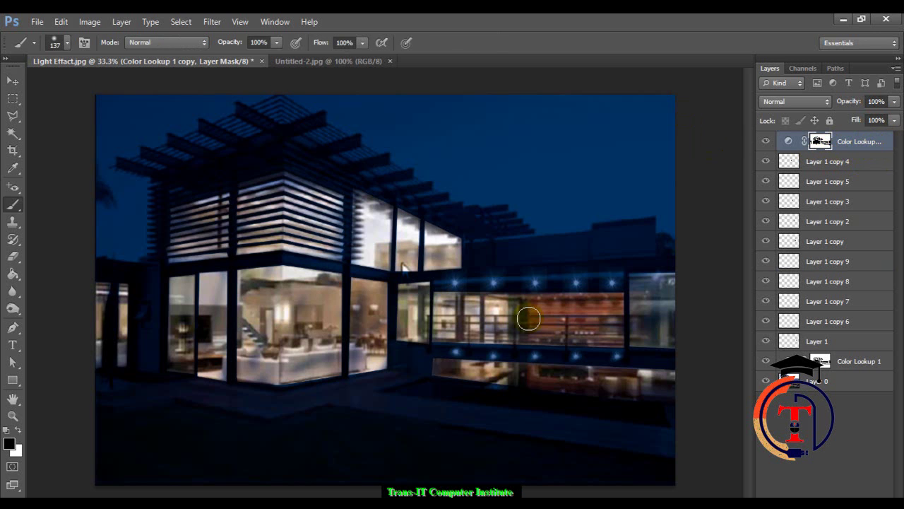
mouse_move(210, 405)
left_mouse_down()
mouse_move(99, 393)
mouse_move(272, 408)
mouse_move(428, 375)
mouse_move(586, 431)
mouse_move(674, 440)
left_mouse_up()
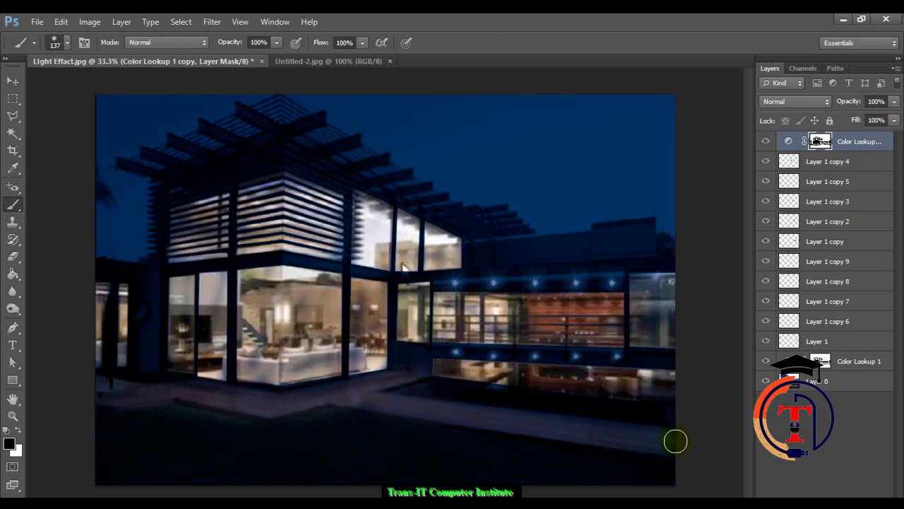
left_click_drag(357, 410, 684, 471)
mouse_move(339, 420)
left_mouse_down()
mouse_move(280, 430)
mouse_move(113, 419)
left_mouse_up()
left_click_drag(345, 426, 646, 470)
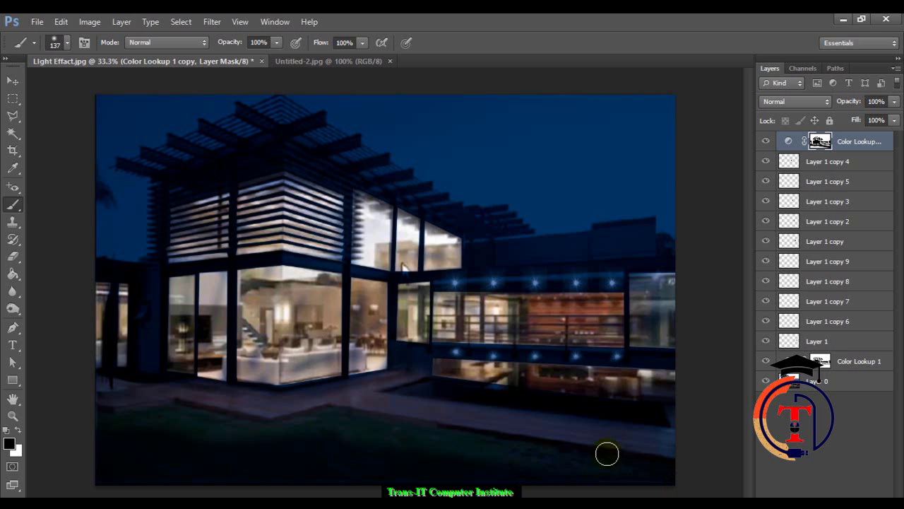
left_click(833, 380)
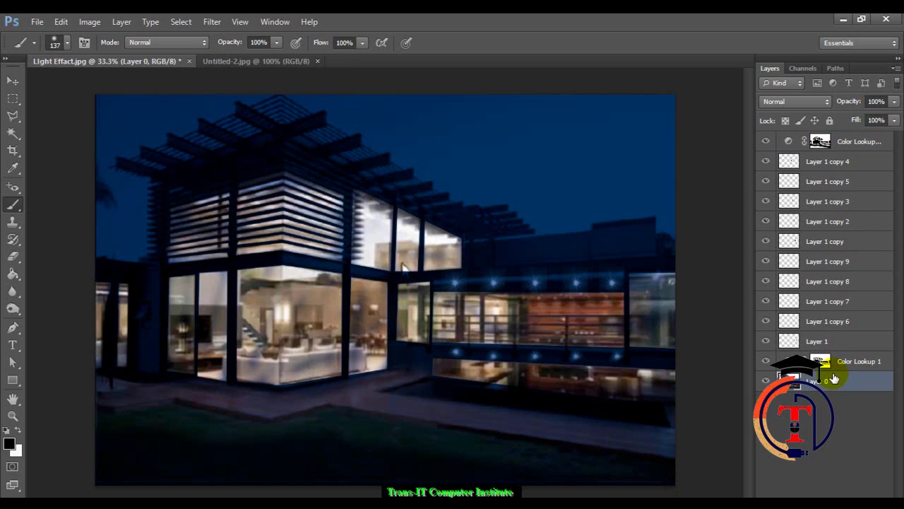
Select the sky above the right roofline with the Quick Selection Tool, undoing the overgrown part
left_click(15, 119)
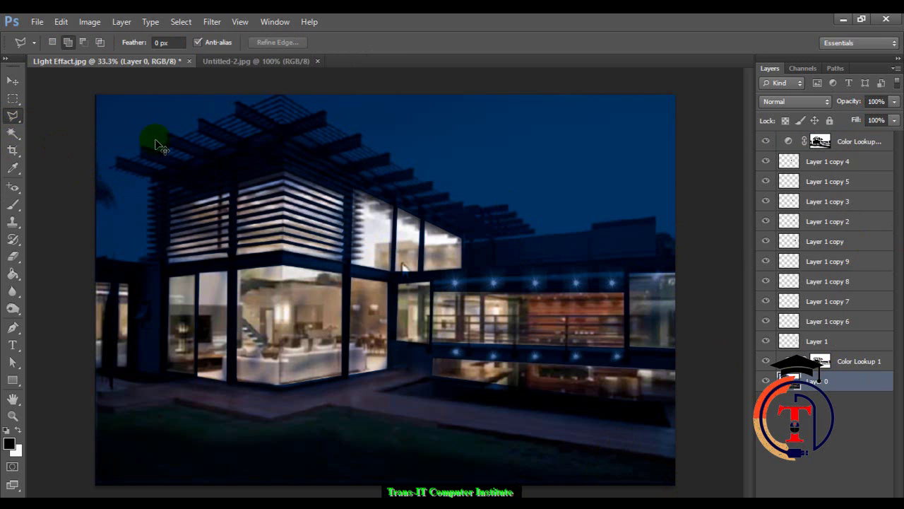
left_click(15, 134)
right_click(17, 139)
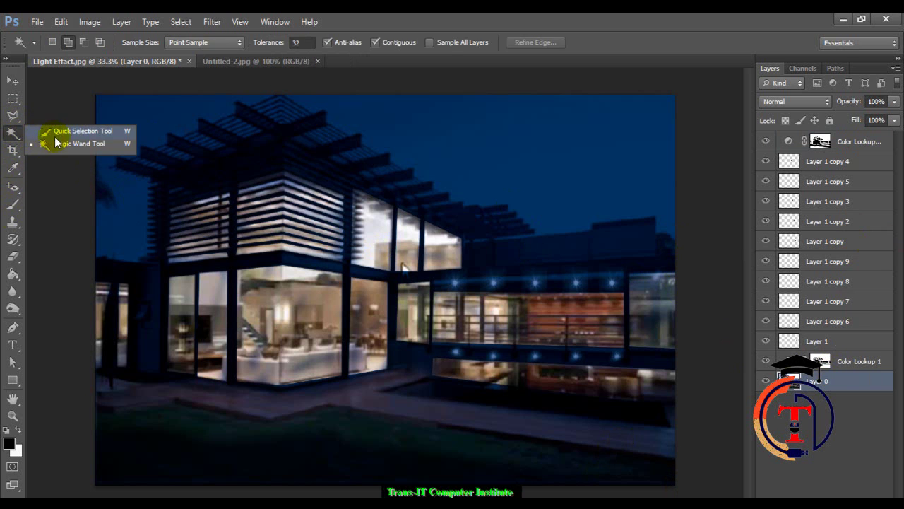
left_click(61, 131)
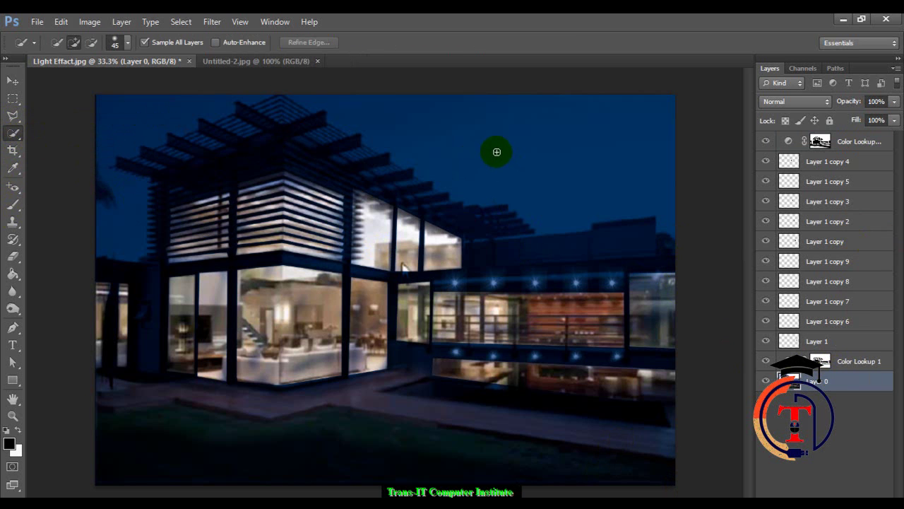
left_click_drag(501, 158, 482, 135)
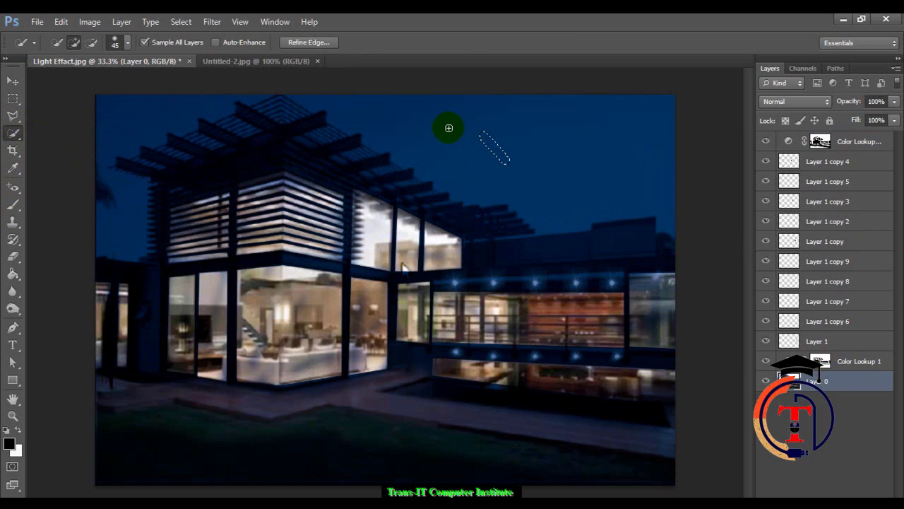
left_click_drag(629, 168, 650, 146)
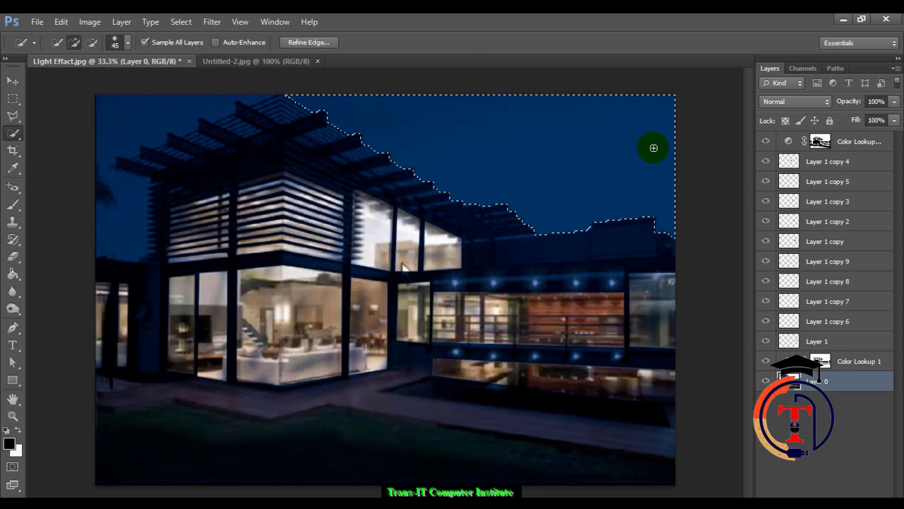
left_click(124, 140)
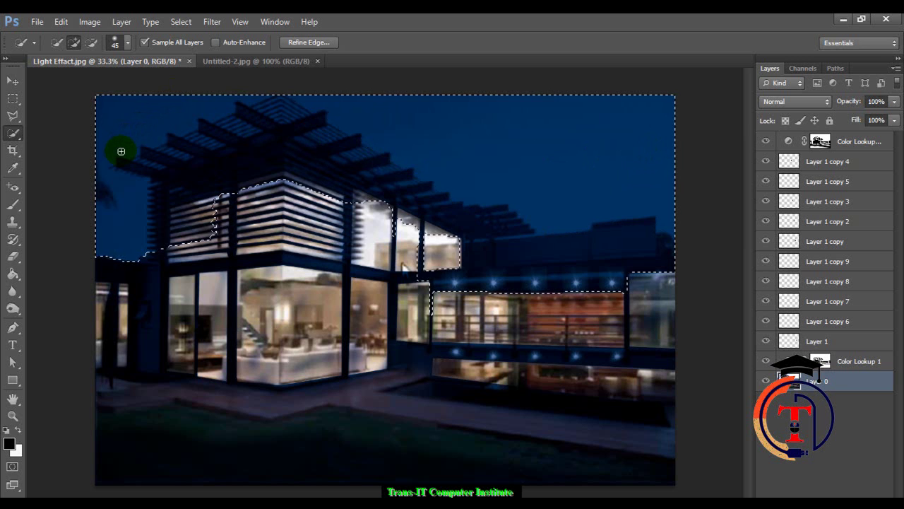
key("ctrl+z")
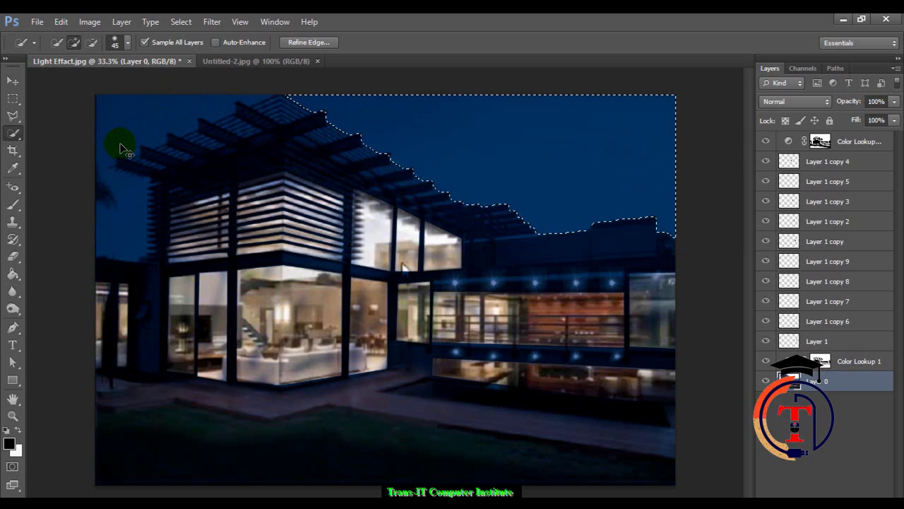
Zoom to 66.7% and try adding the upper-left sky with a smaller brush, then undo it
key("ctrl+plus")
key("ctrl+plus")
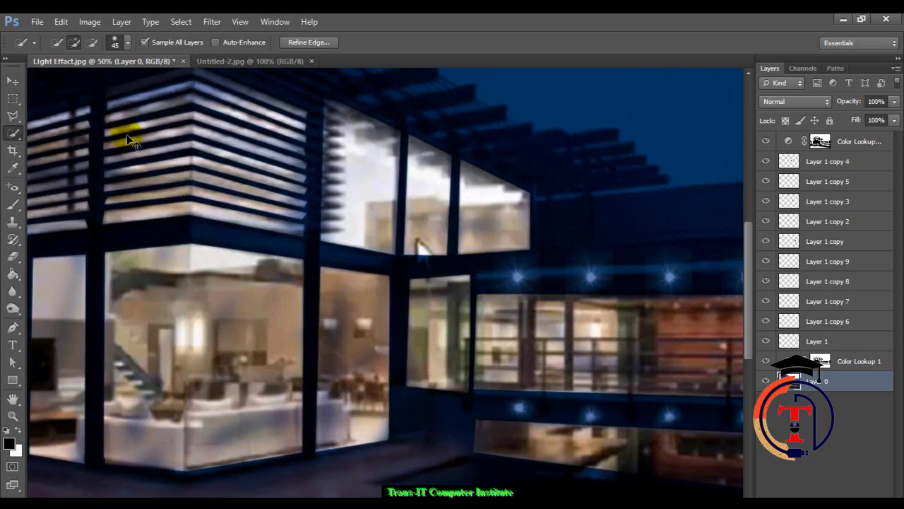
left_click_drag(216, 208, 468, 395)
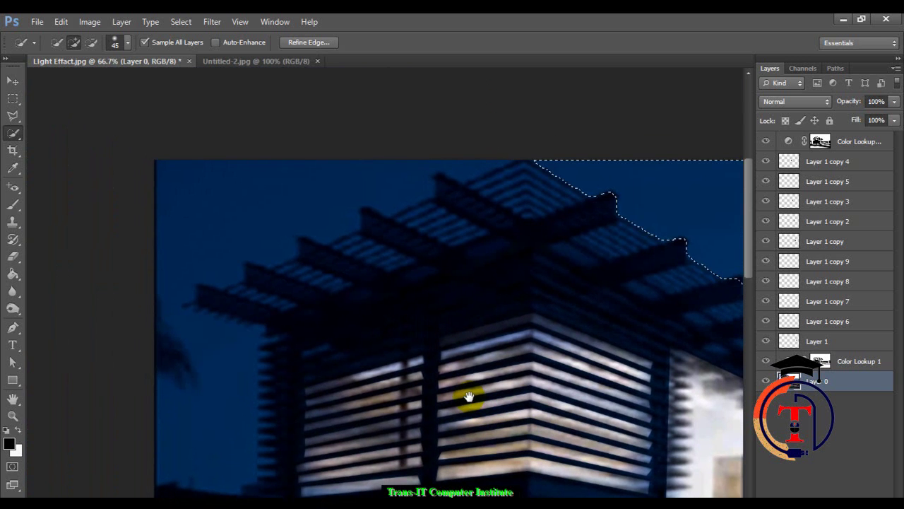
key("bracketleft")
key("bracketleft")
left_click_drag(180, 216, 283, 182)
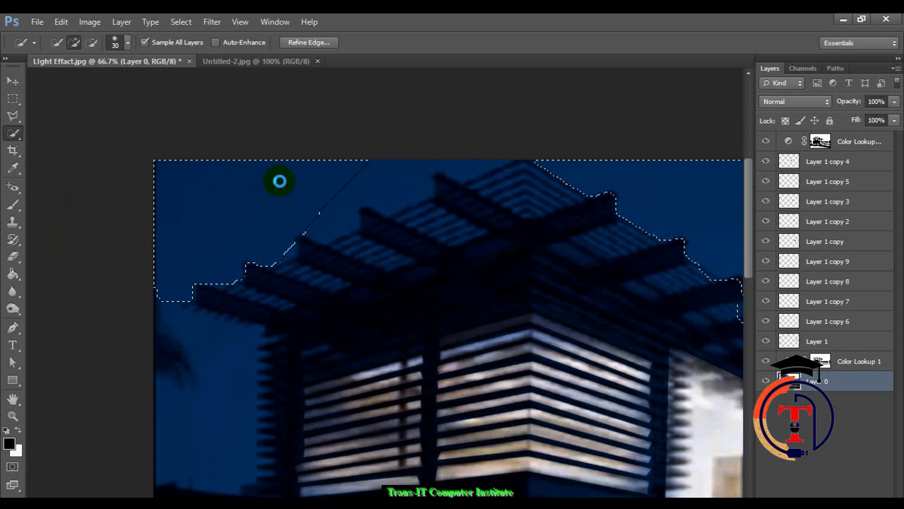
key("ctrl+z")
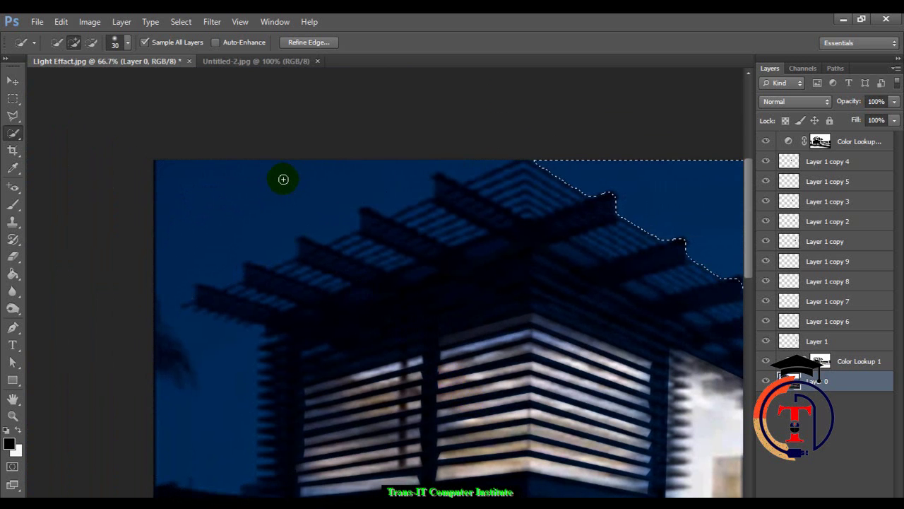
Trace a Polygonal Lasso outline around the left sky along the stepped pergola roof edge
left_click(13, 115)
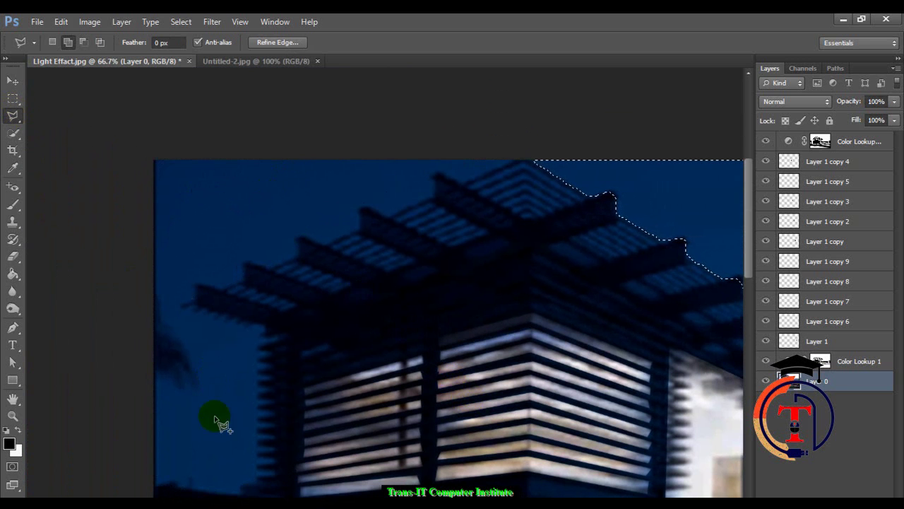
left_click(241, 494)
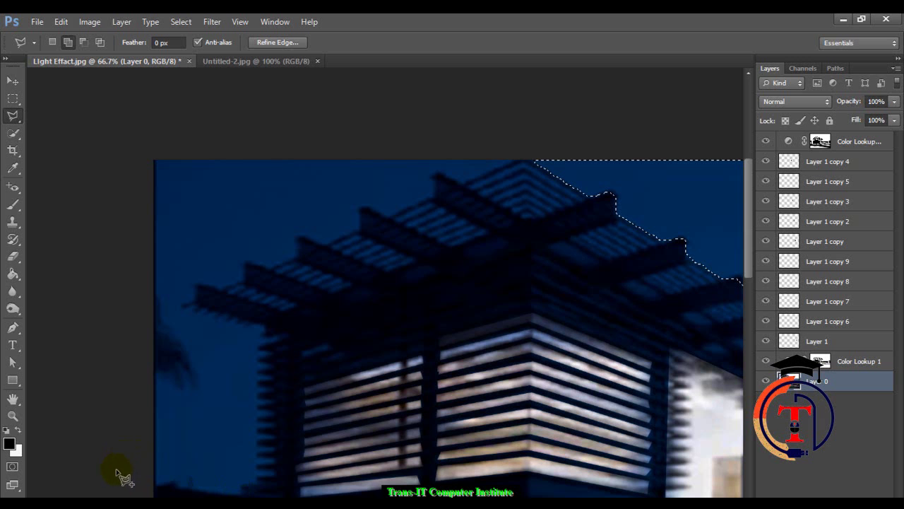
left_click(115, 485)
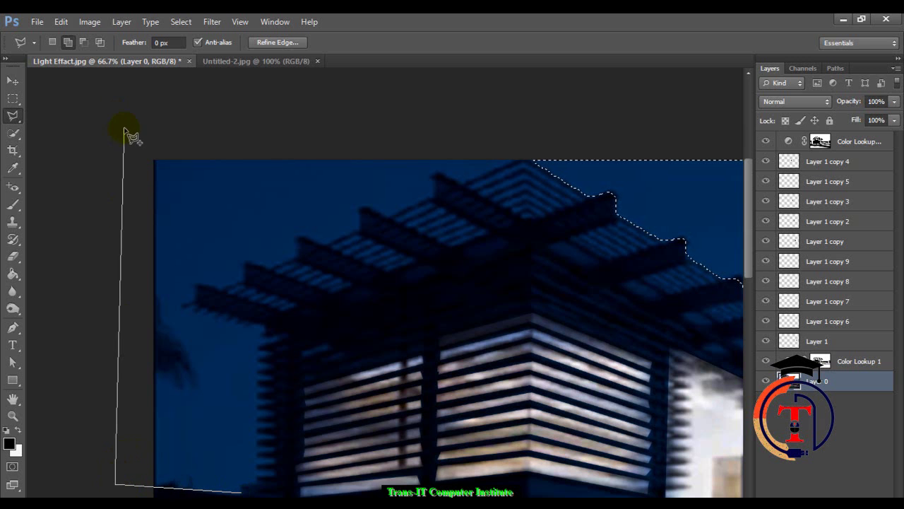
left_click(109, 110)
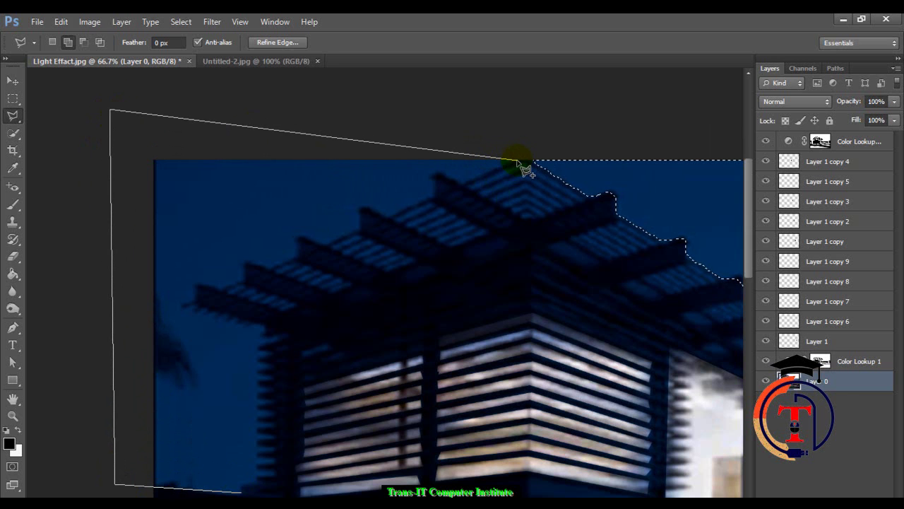
left_click(515, 159)
left_click(464, 184)
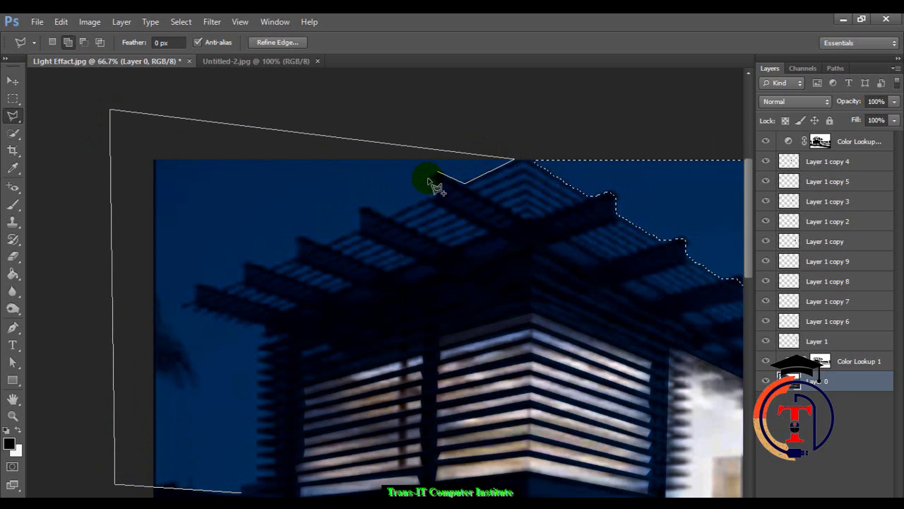
left_click(434, 198)
left_click(388, 215)
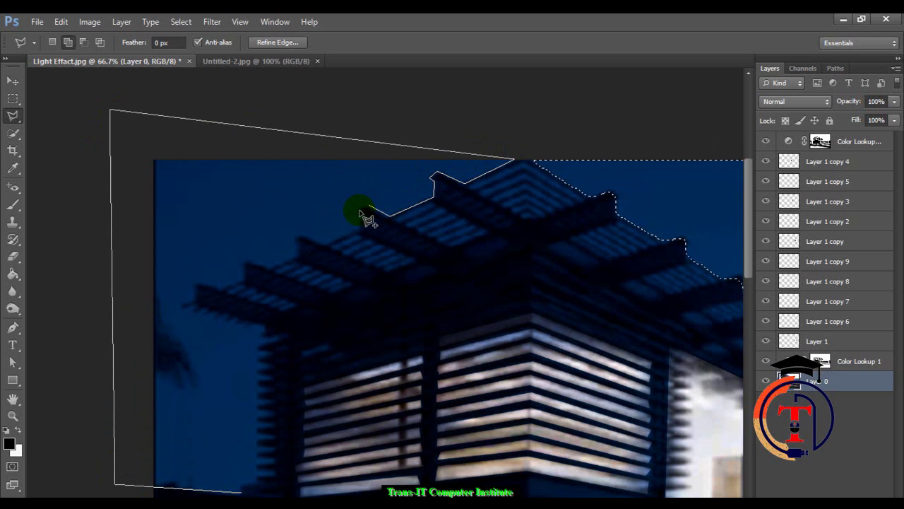
left_click(360, 227)
left_click(324, 245)
left_click(298, 238)
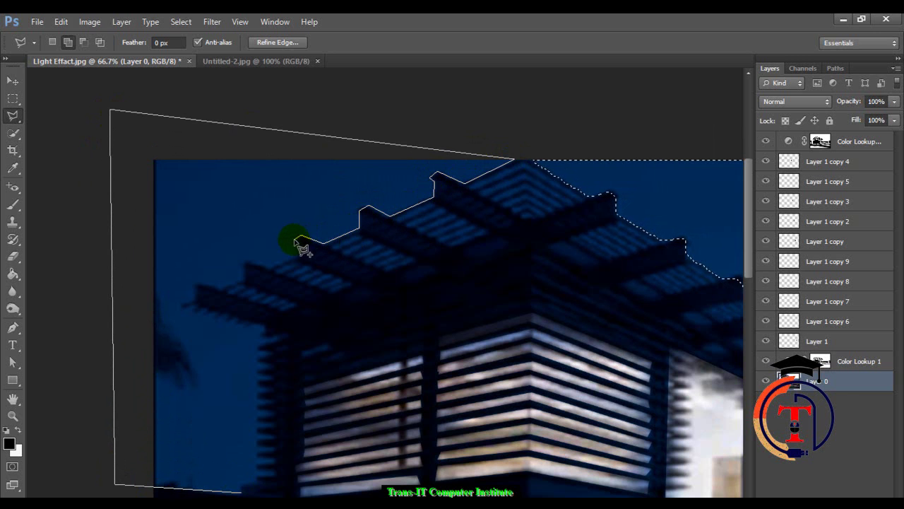
left_click(298, 256)
left_click(268, 270)
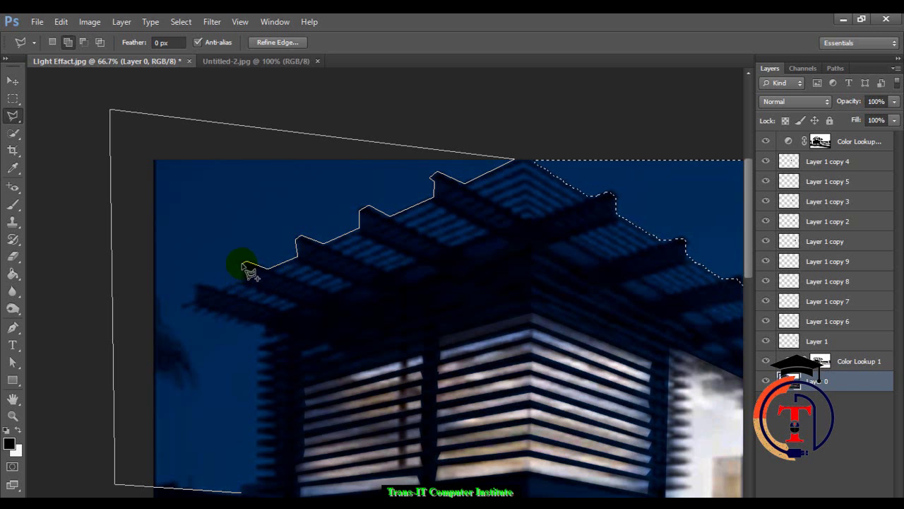
left_click(244, 280)
left_click(221, 289)
left_click(195, 298)
left_click(182, 306)
left_click(265, 325)
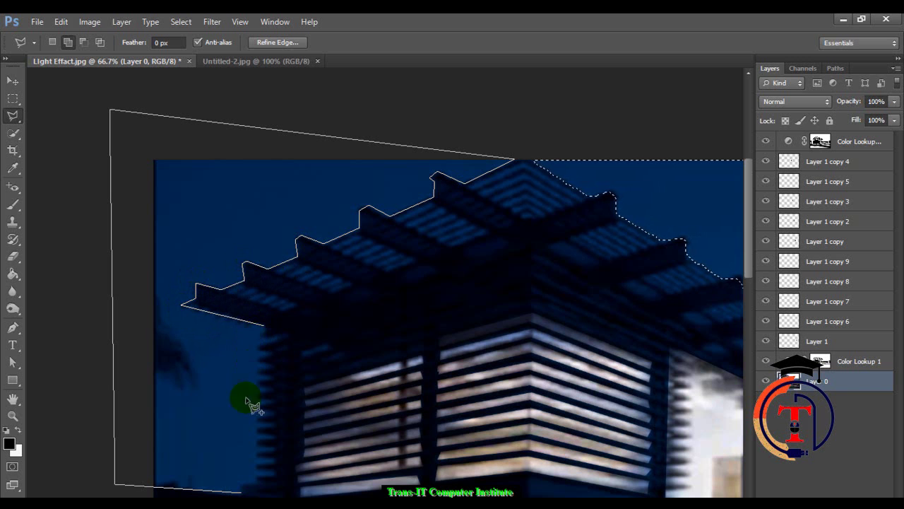
left_click(240, 491)
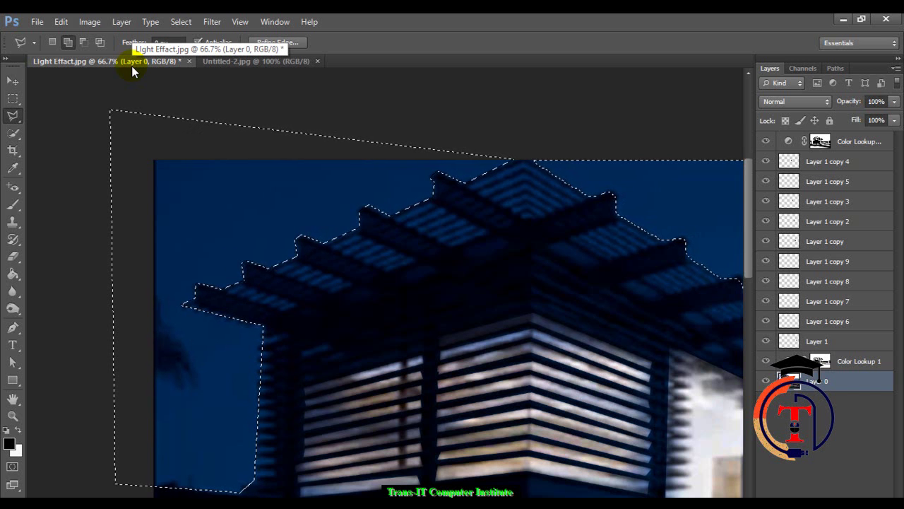
Delete the selected sky from Layer 0, deselect, and zoom out
key("Delete")
key("ctrl+d")
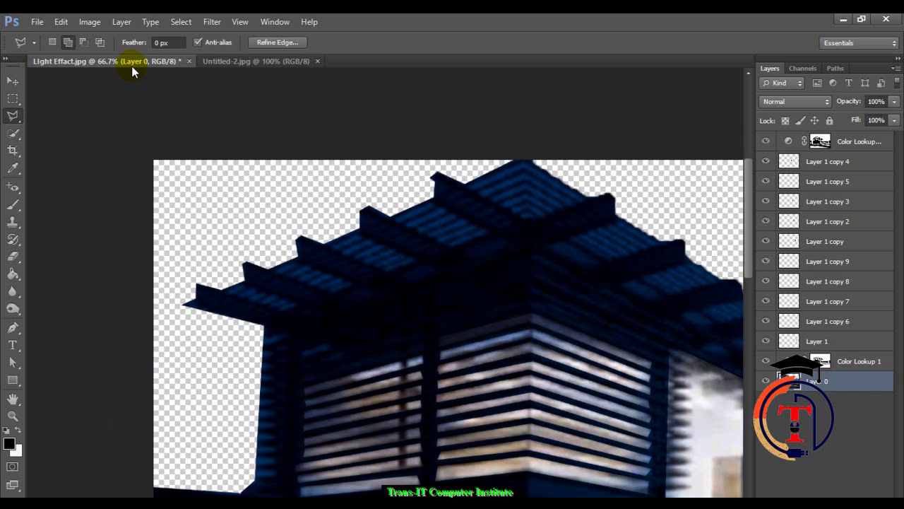
key("ctrl+minus")
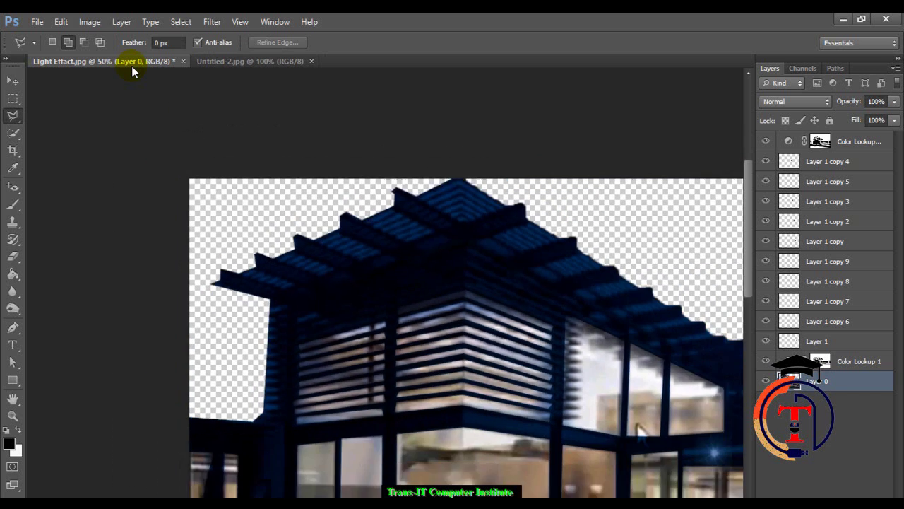
Open the Untitled-1 starry sky image
key("ctrl+minus")
key("ctrl+o")
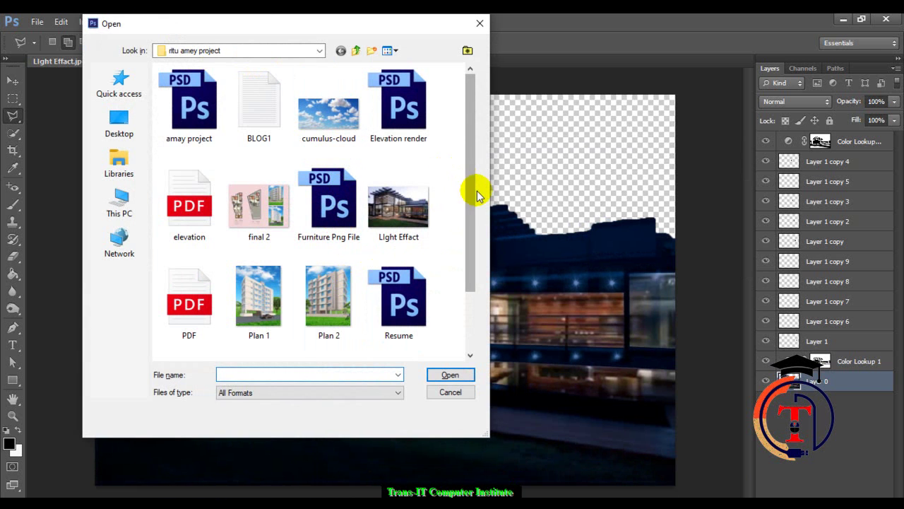
left_click_drag(470, 233, 479, 342)
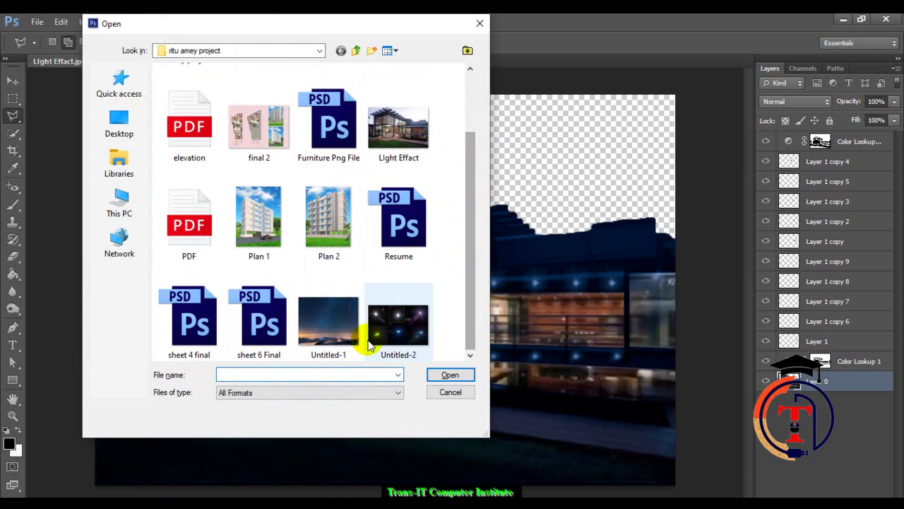
left_click(326, 321)
left_click(444, 377)
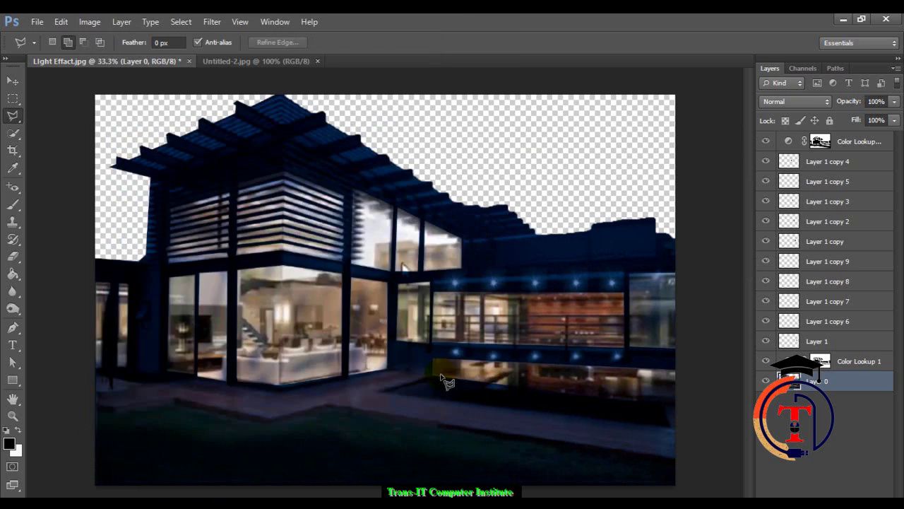
key("ctrl+a")
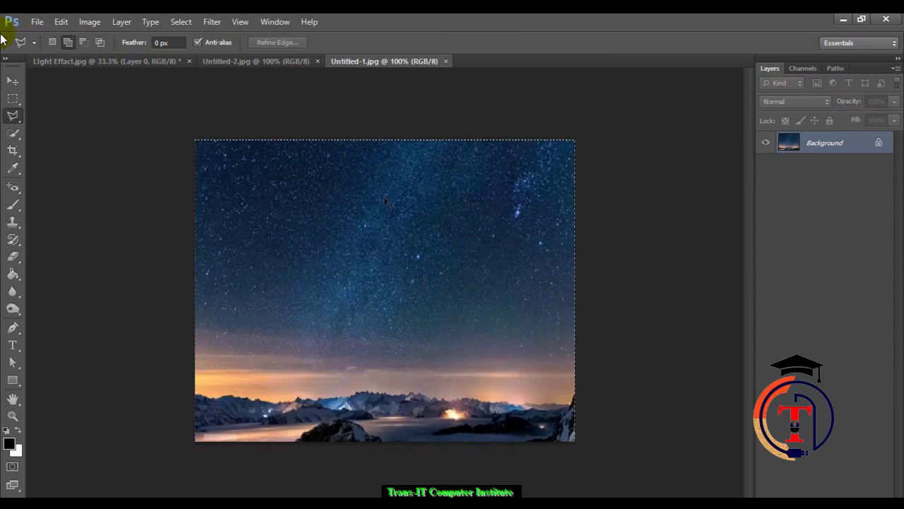
Marquee-select the upper starry sky and convert the locked Background into Layer 0
left_click(14, 99)
left_click_drag(195, 139, 592, 318)
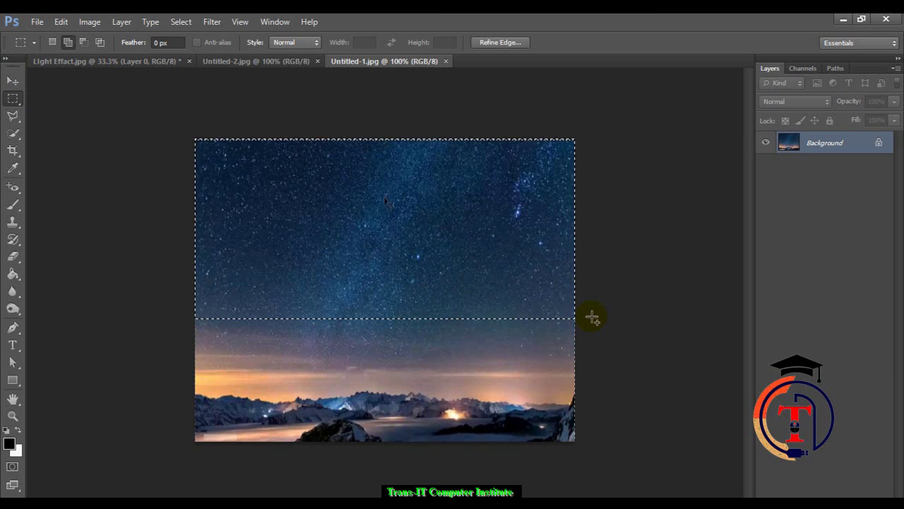
left_click(456, 198, "ctrl")
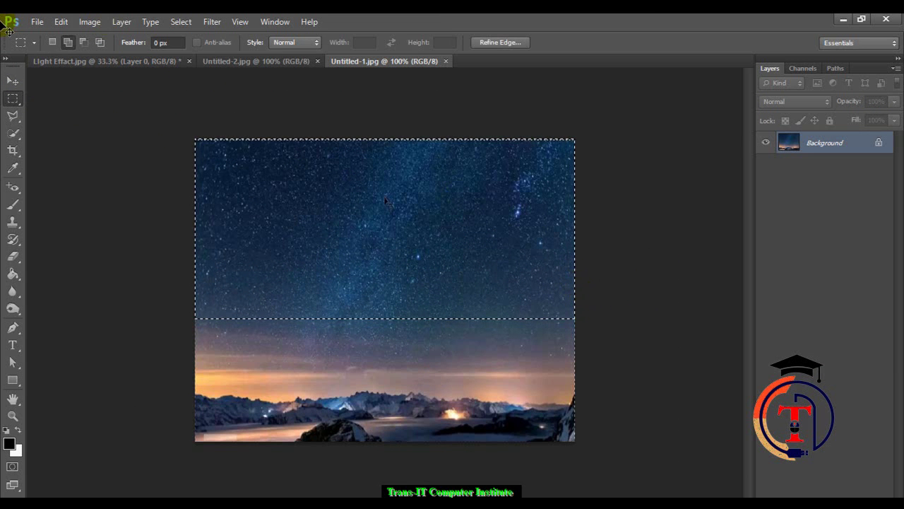
left_click(451, 218)
double_click(875, 146)
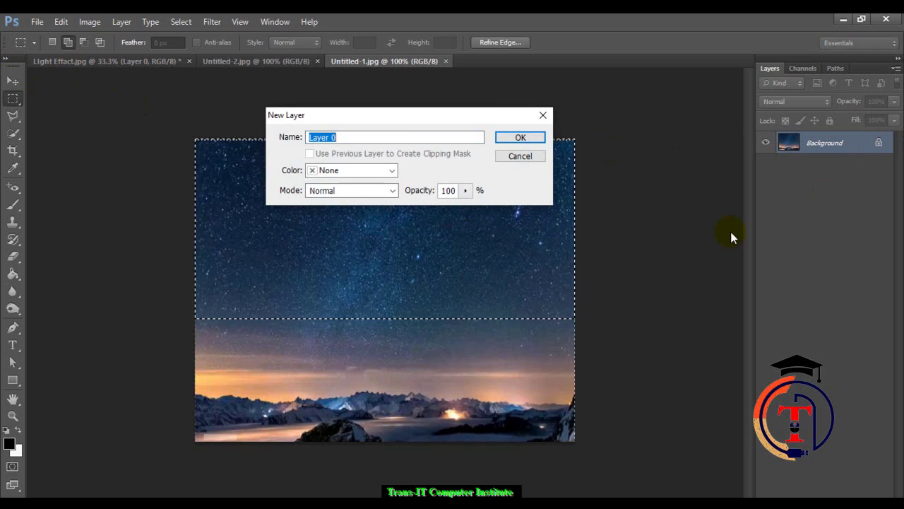
key("Return")
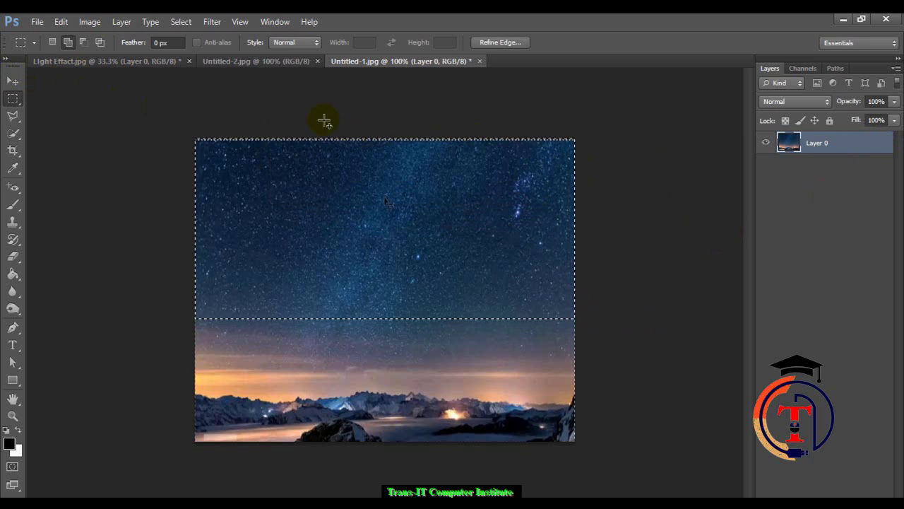
Drag the starry sky into the house photo, enlarge it across the top, and move Layer 2 below Layer 0
left_click(136, 62)
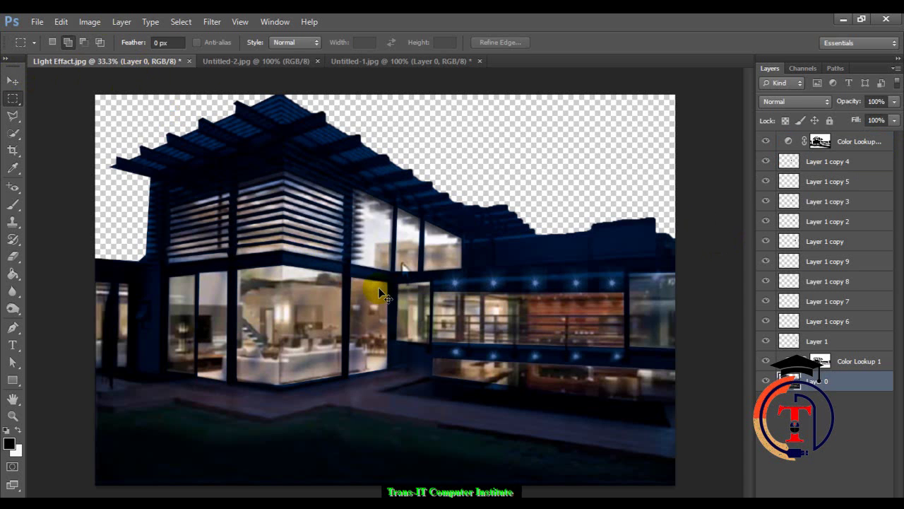
left_click_drag(379, 291, 379, 288)
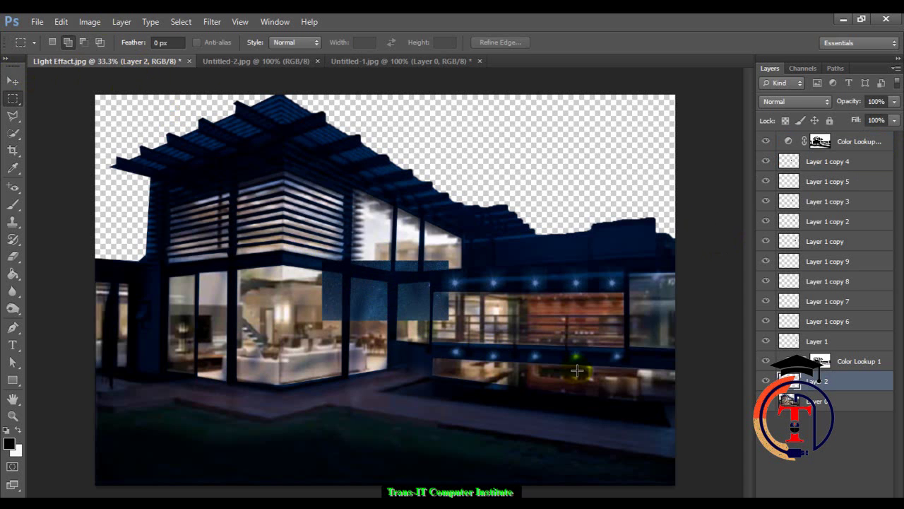
key("ctrl+t")
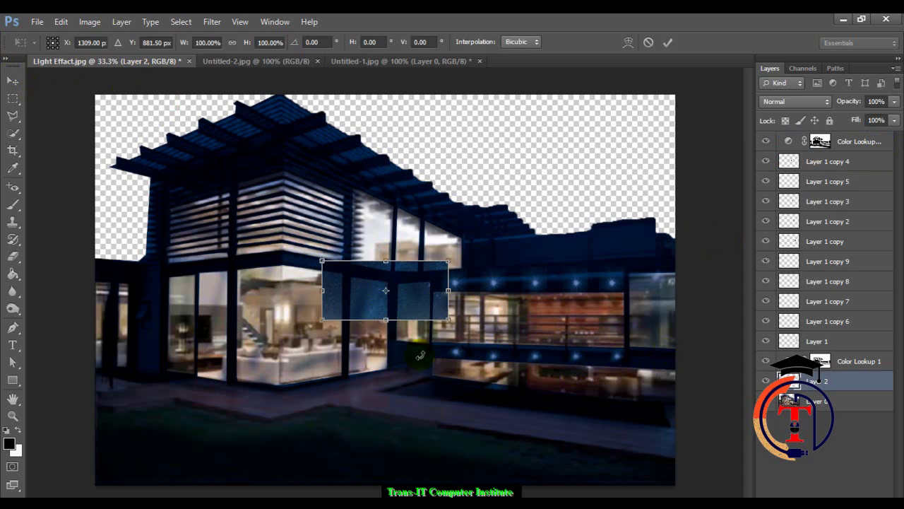
left_click_drag(450, 262, 695, 86)
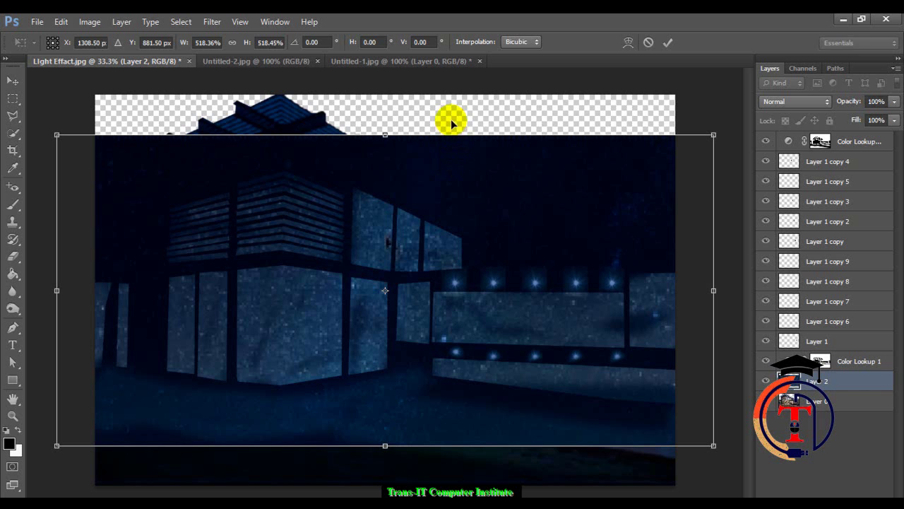
left_click_drag(449, 195, 448, 101)
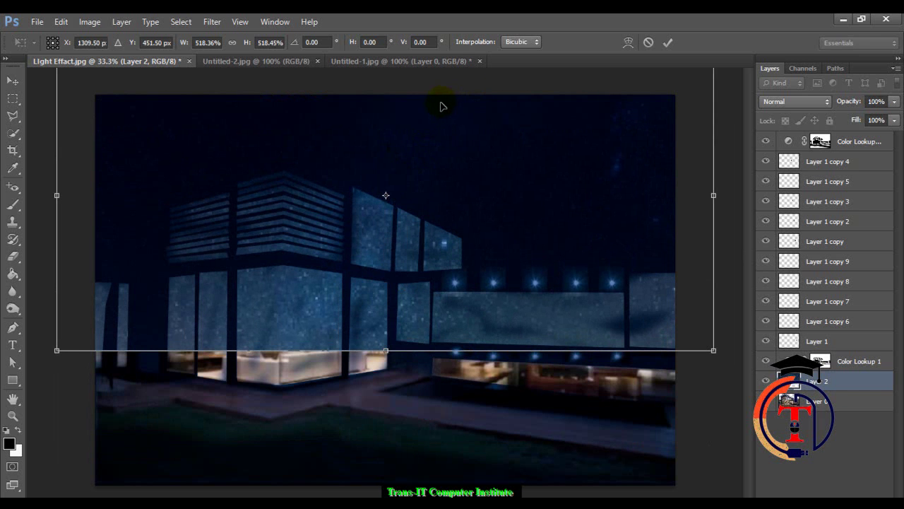
key("Return")
left_click_drag(811, 404, 814, 418)
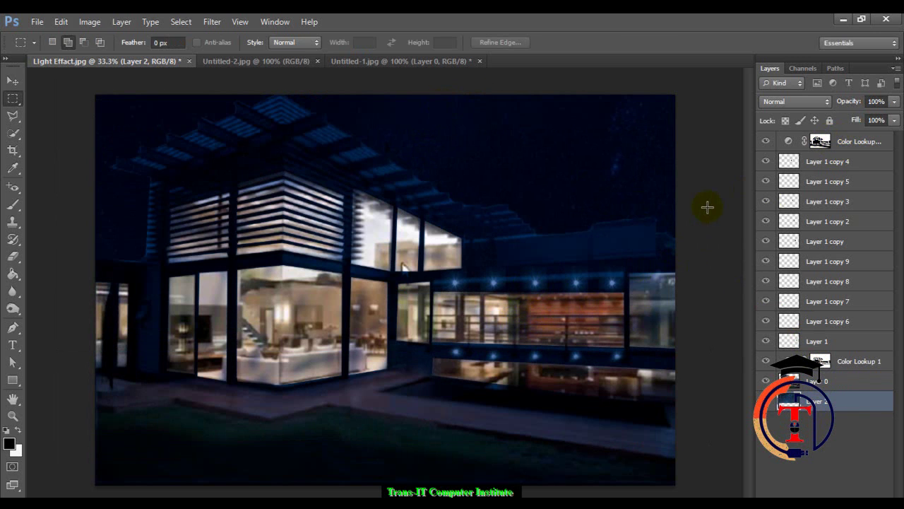
Paint faint white light over the starry sky, then set brush opacity 31% and flow 44%
key("e")
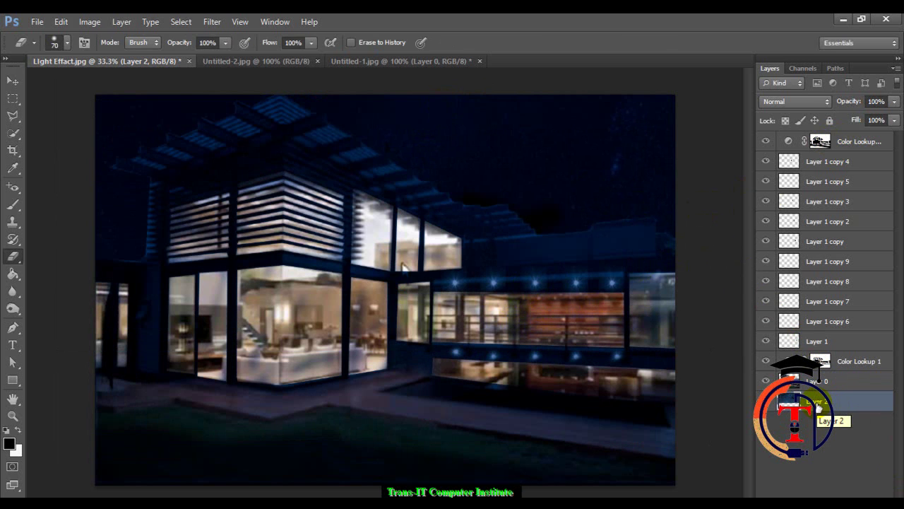
key("b")
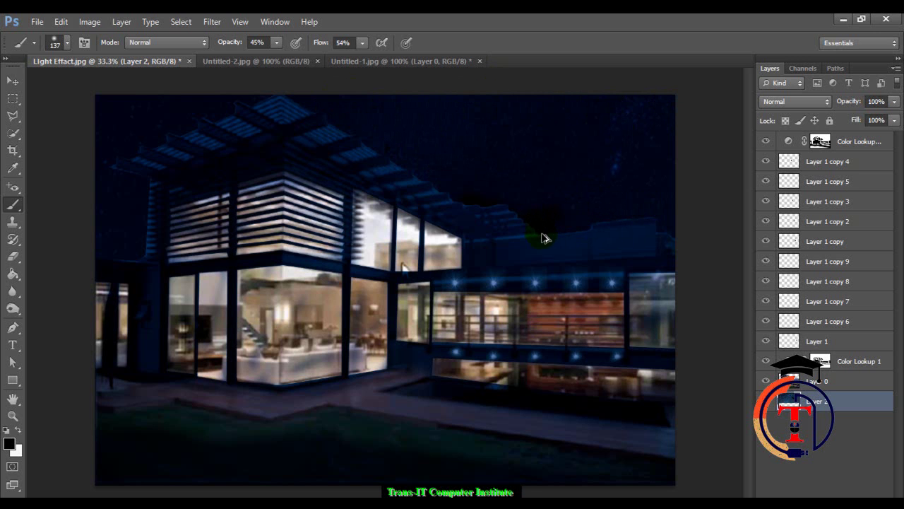
key("x")
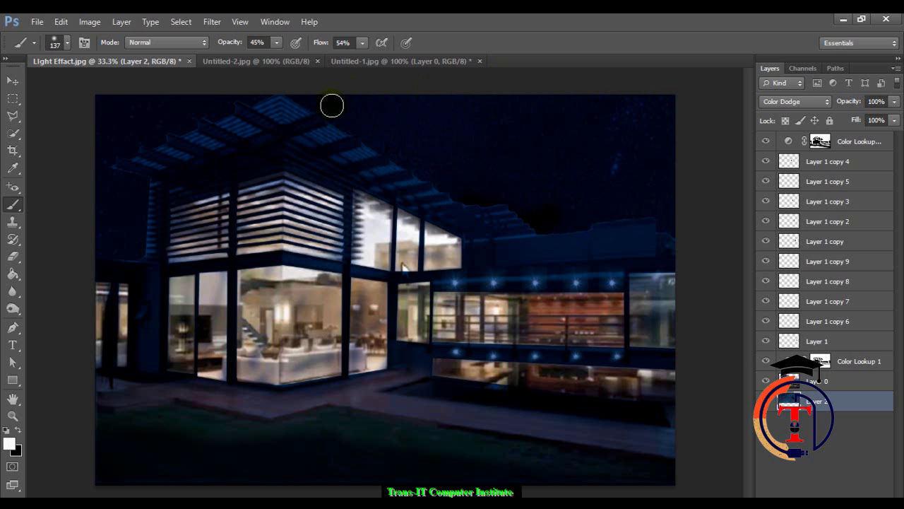
mouse_move(704, 105)
left_mouse_down()
mouse_move(457, 121)
mouse_move(622, 129)
mouse_move(400, 160)
mouse_move(609, 143)
mouse_move(723, 101)
mouse_move(697, 194)
mouse_move(565, 205)
left_mouse_up()
left_click_drag(236, 45, 218, 47)
left_click_drag(323, 44, 318, 46)
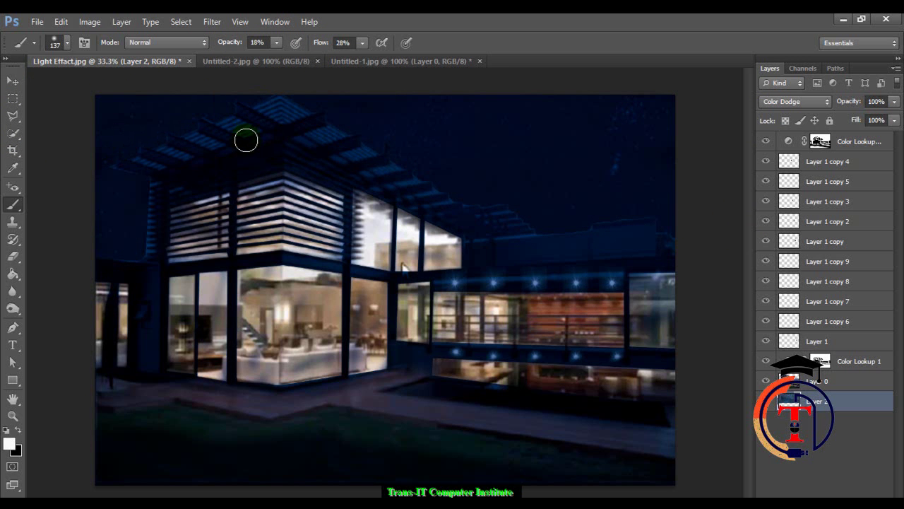
Select Layer 0 and set the Eraser hardness to 0%
left_click(851, 381)
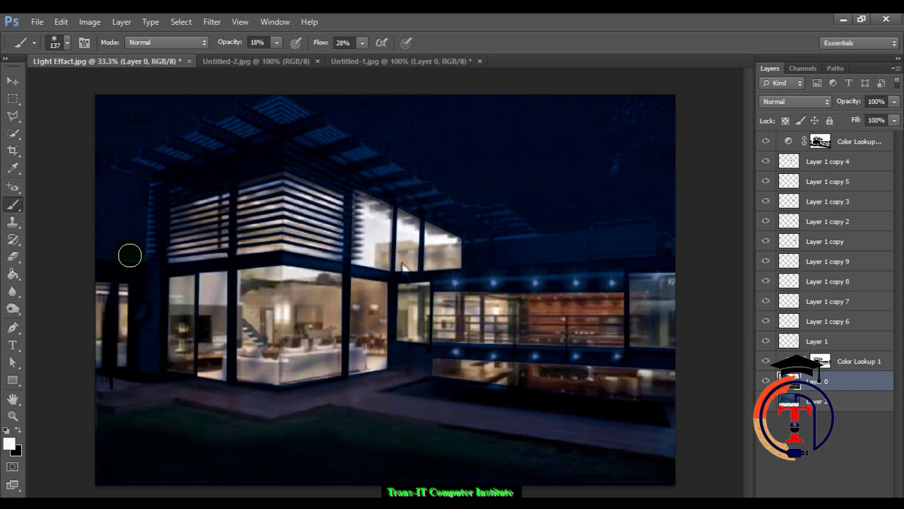
key("e")
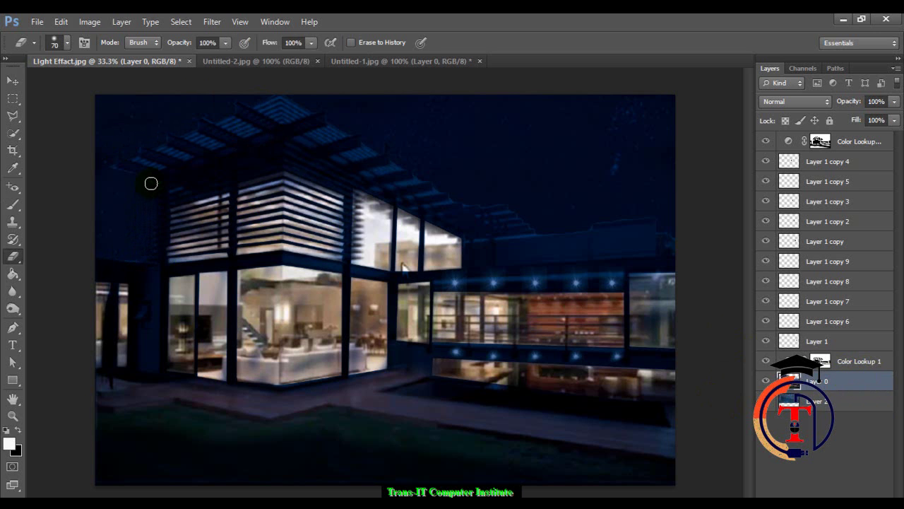
left_click(58, 47)
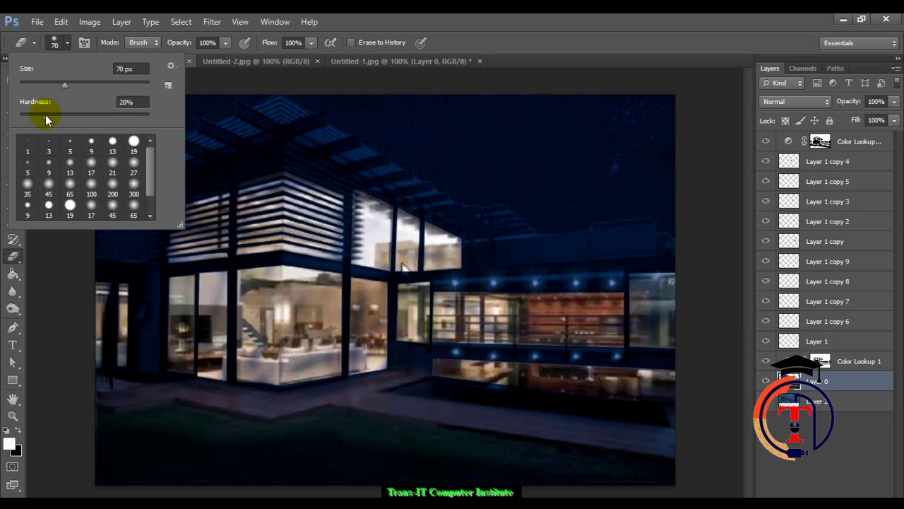
left_click_drag(45, 115, 21, 118)
left_click(59, 42)
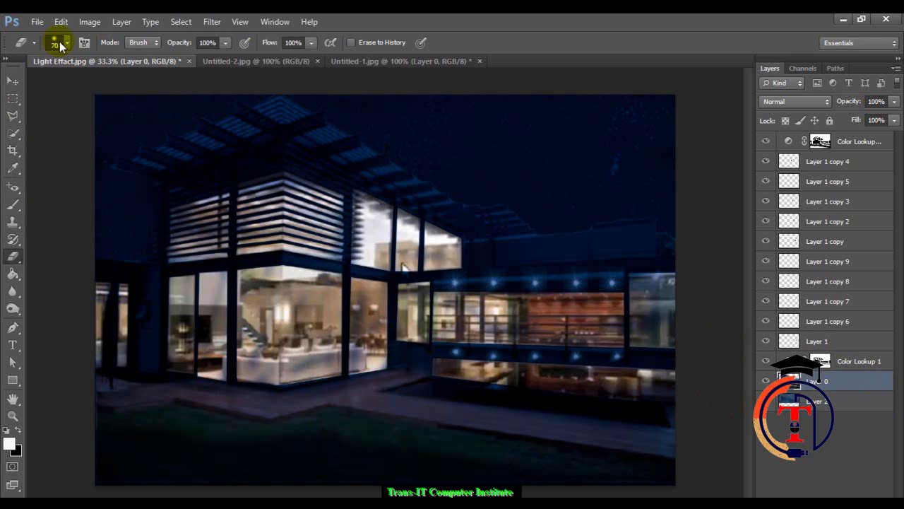
Zoom in on the pillar beside the roof and try erasing it, undoing both strokes
key("alt+bracketleft")
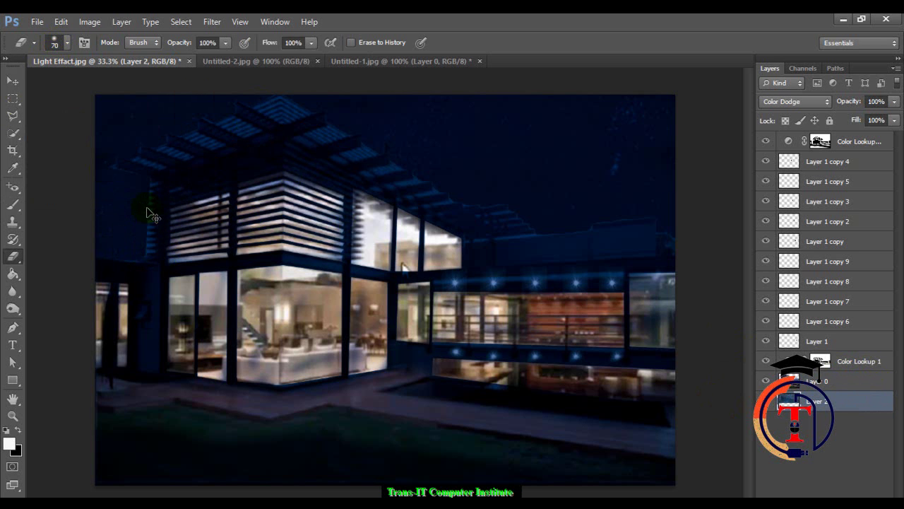
key("ctrl+plus")
key("ctrl+plus")
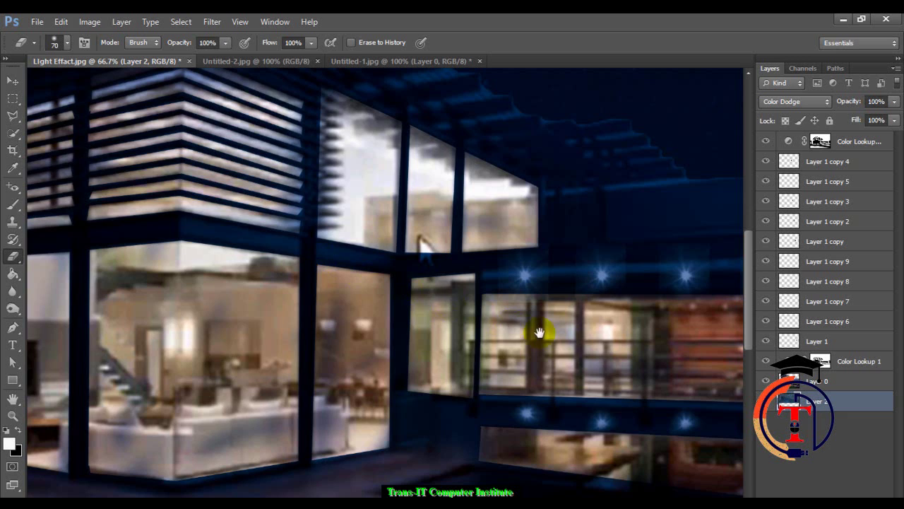
left_click_drag(539, 332, 610, 353)
left_click_drag(379, 225, 377, 273)
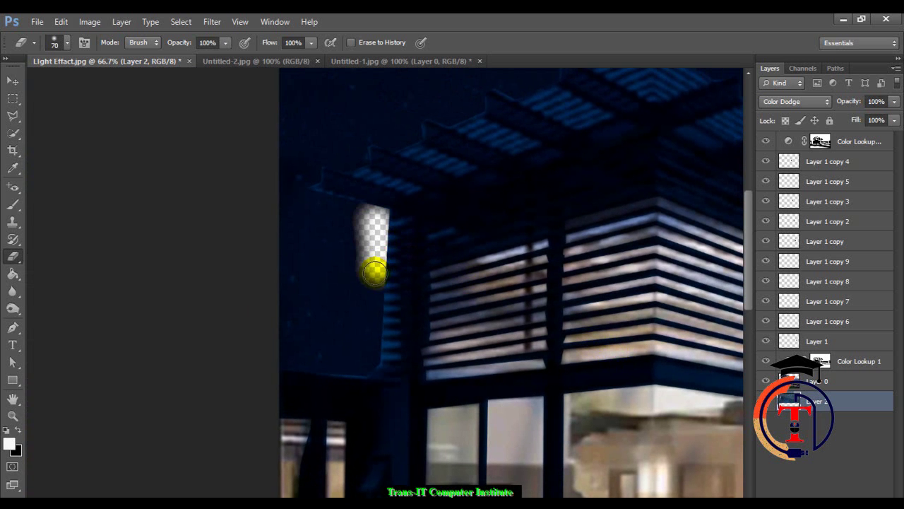
key("ctrl+z")
key("x")
left_click_drag(387, 217, 384, 323)
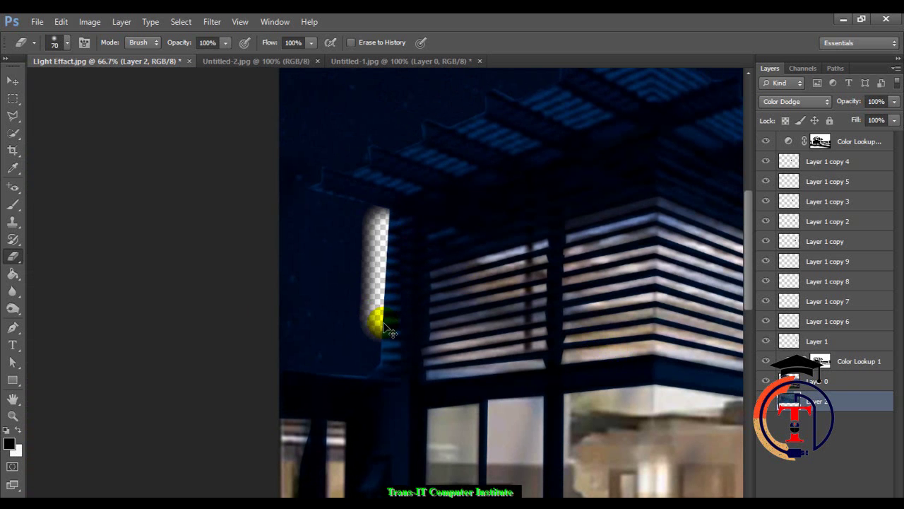
key("ctrl+z")
Readjust the eraser hardness and undo a mistaken straight erase down the panel's edge
left_click(55, 43)
left_click(36, 112)
left_click(62, 48)
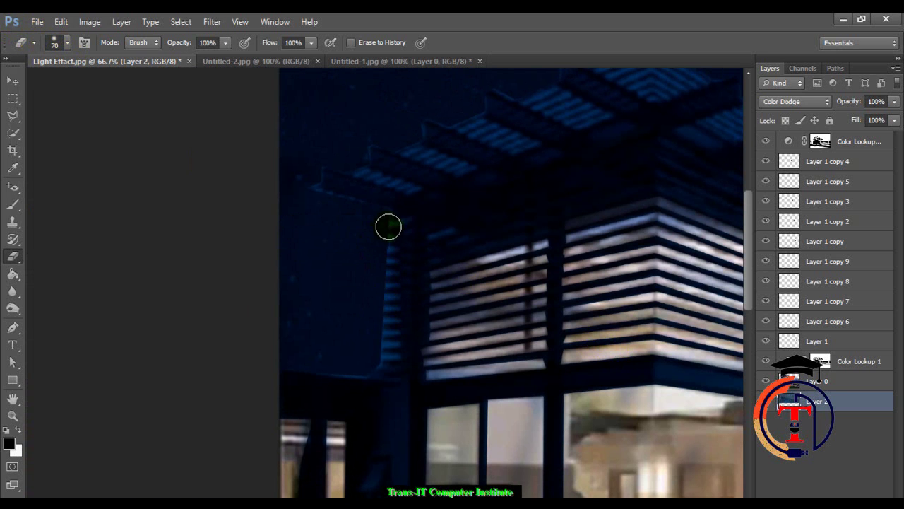
left_click(377, 346, "shift")
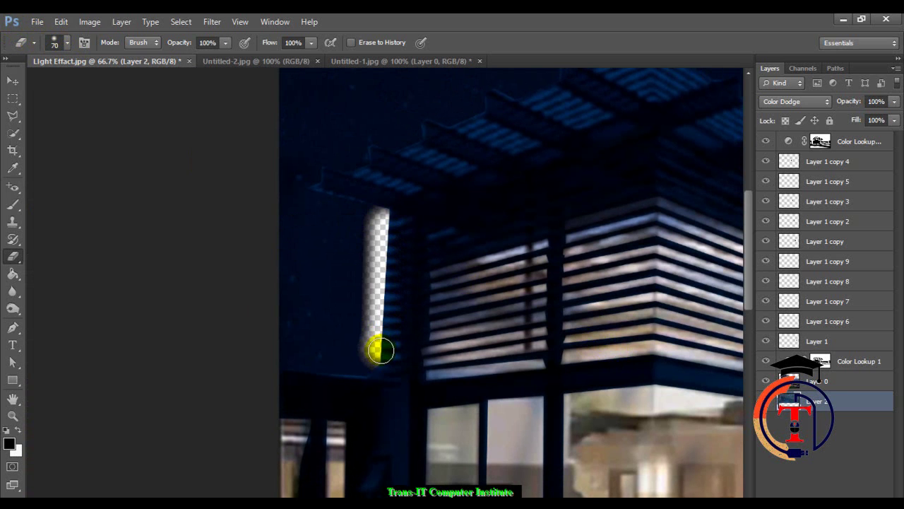
key("ctrl+z")
key("x")
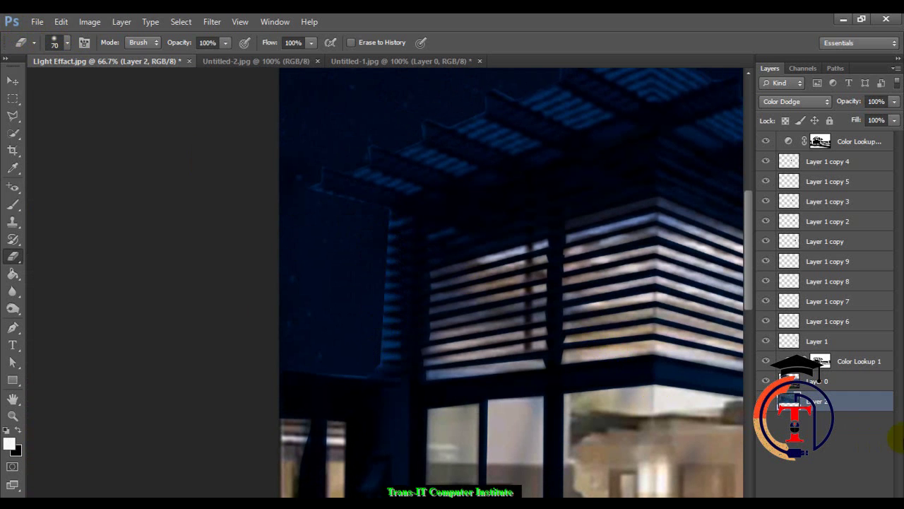
On Layer 0, lower the eraser hardness and erase the panel's lighter right edge
left_click(841, 381)
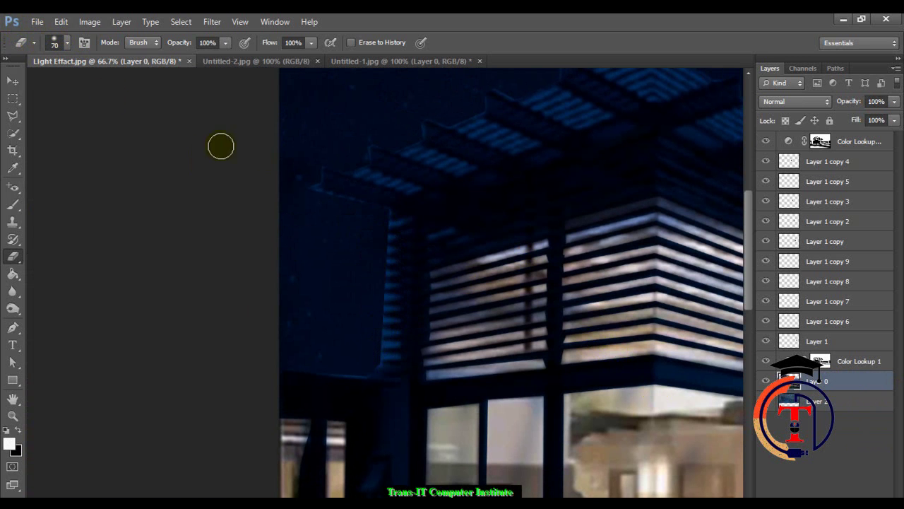
left_click(53, 43)
left_click_drag(38, 120, 23, 115)
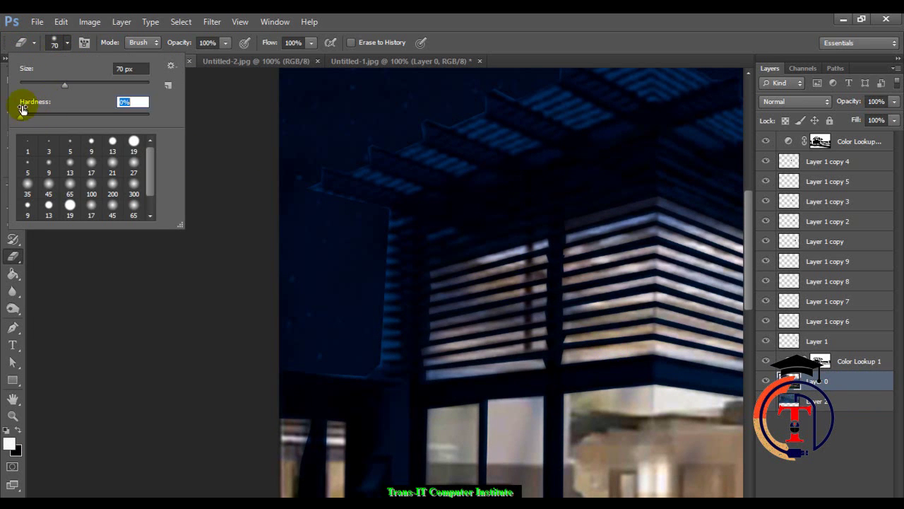
left_click(56, 44)
left_click_drag(369, 231, 376, 358)
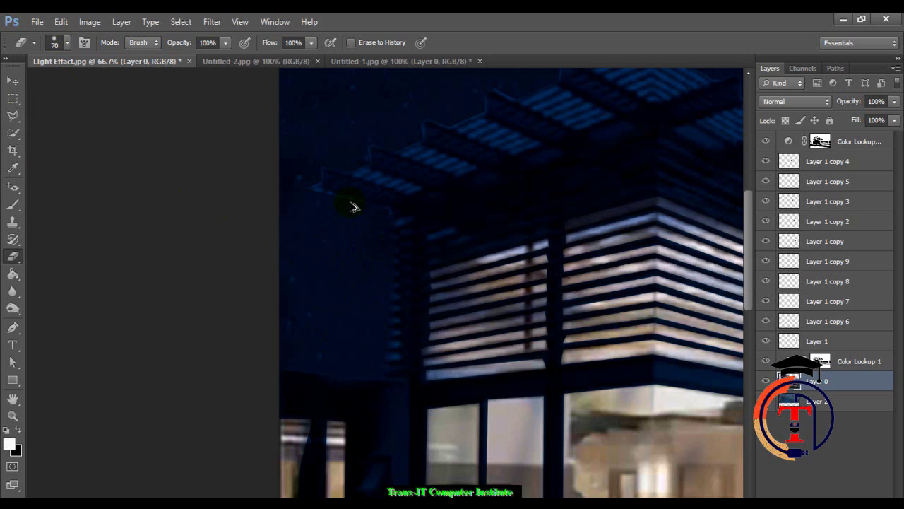
Undo a stray erase on Layer 2, then erase the lit edge up the panel's side on Layer 0
key("alt+bracketleft")
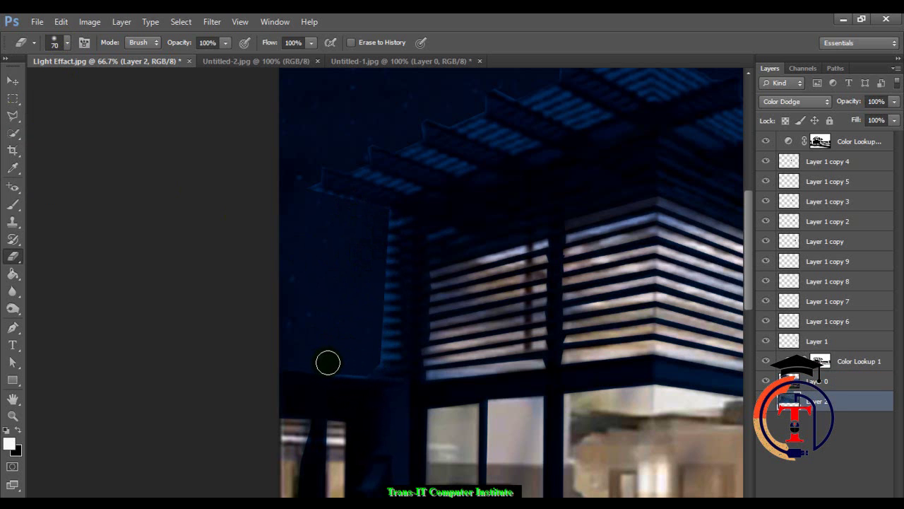
left_click_drag(337, 365, 343, 364)
key("ctrl+z")
left_click(868, 381)
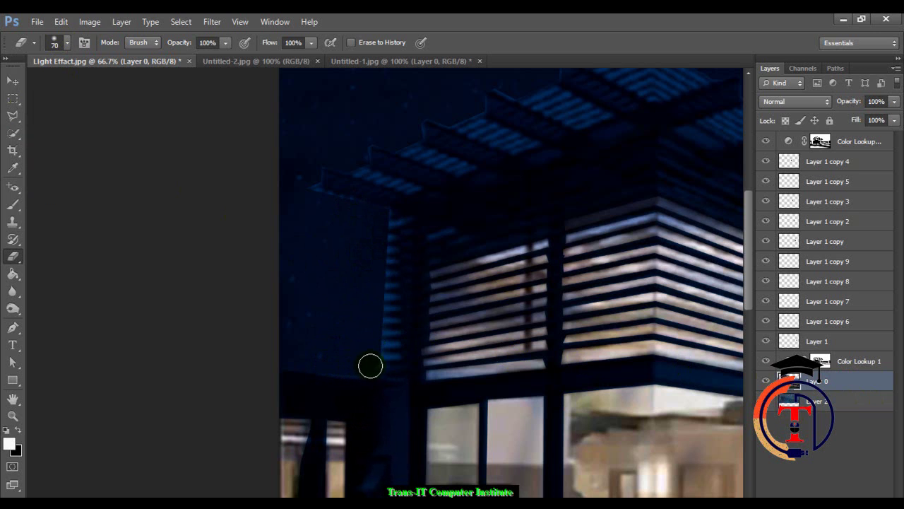
left_click_drag(385, 312, 392, 221)
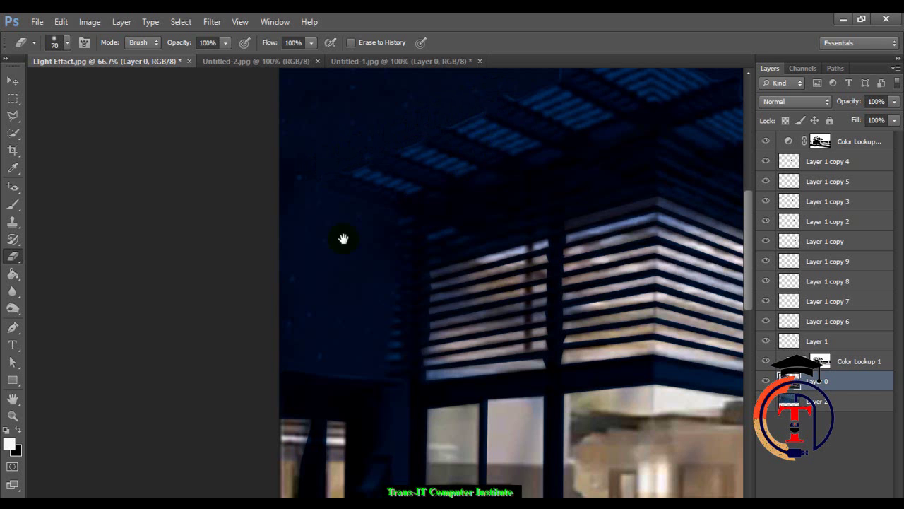
left_click_drag(179, 396, 115, 431)
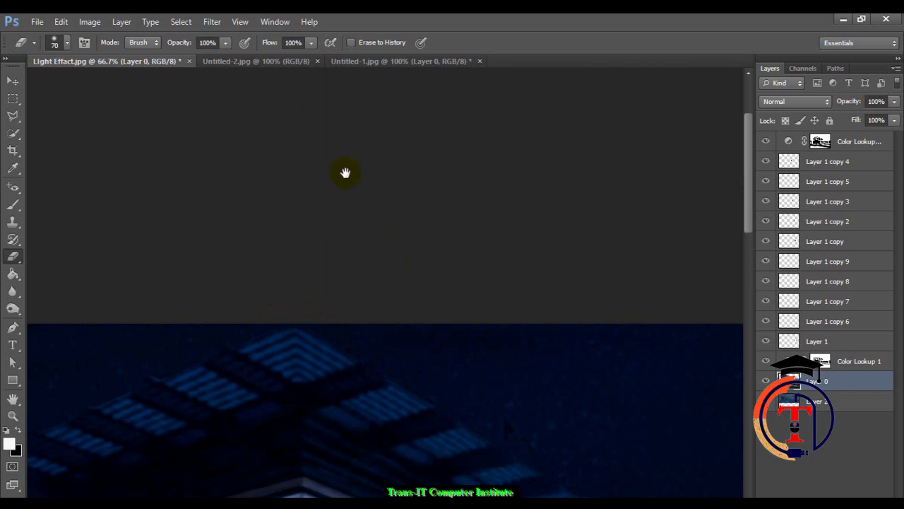
Soft-erase the rough roofline above the right wing's blue lights, then fit the image on screen
left_click_drag(345, 173, 306, 116)
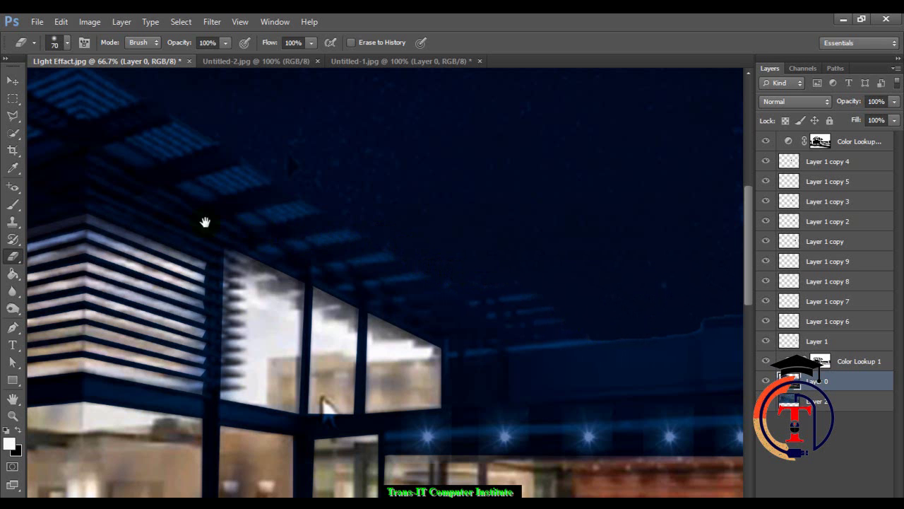
left_click_drag(205, 221, 106, 226)
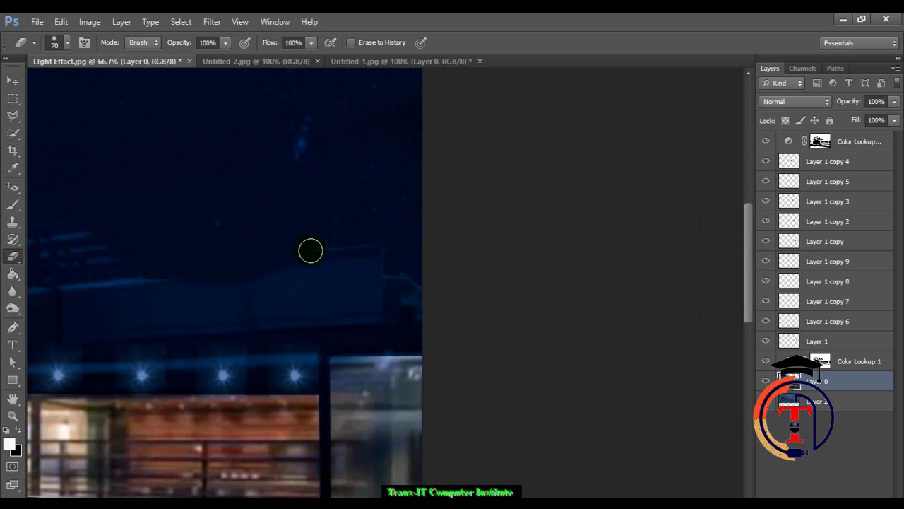
left_click_drag(361, 244, 242, 259)
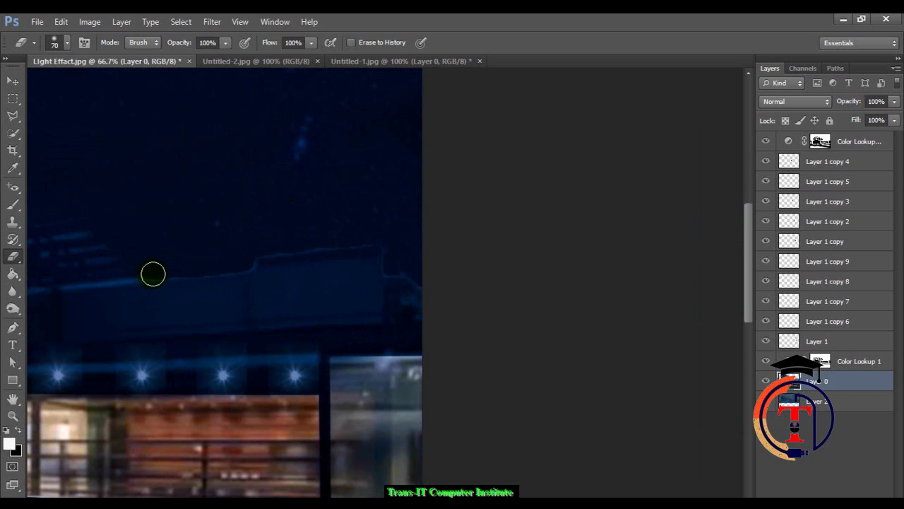
mouse_move(151, 269)
left_mouse_down()
mouse_move(236, 266)
mouse_move(292, 244)
mouse_move(360, 236)
mouse_move(421, 285)
left_mouse_up()
key("ctrl+0")
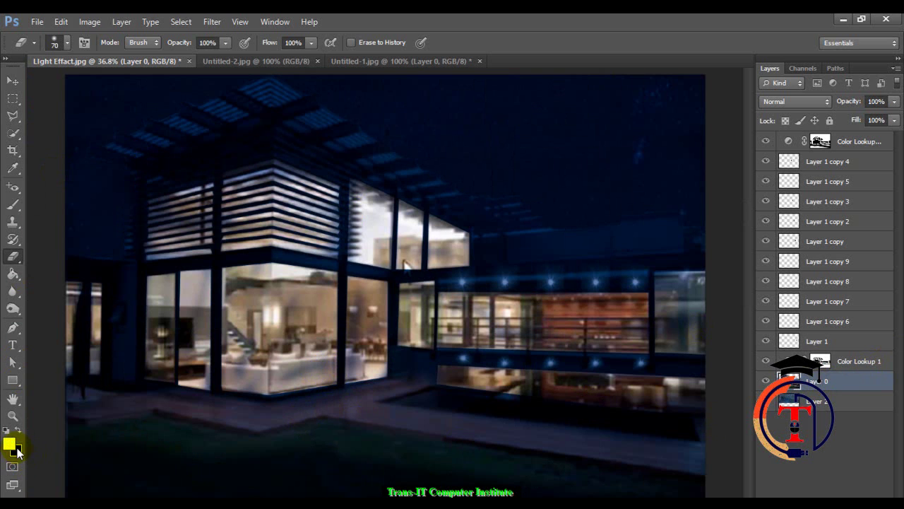
left_click(58, 43)
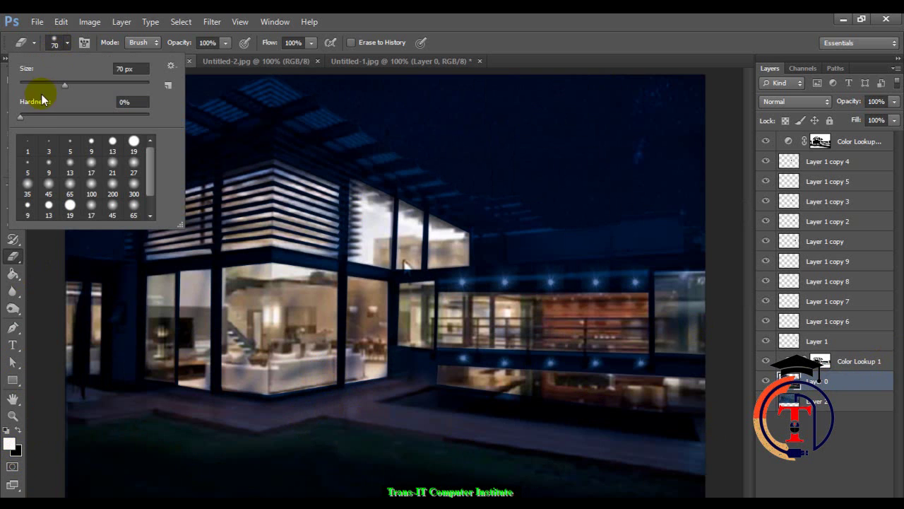
left_click(57, 44)
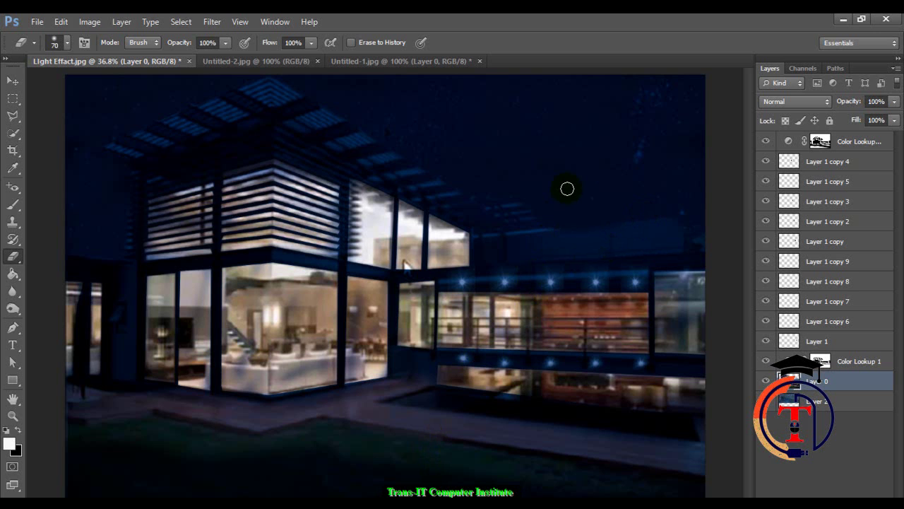
Bring the star flare from the flares image into the house image's upper right sky
left_click(275, 62)
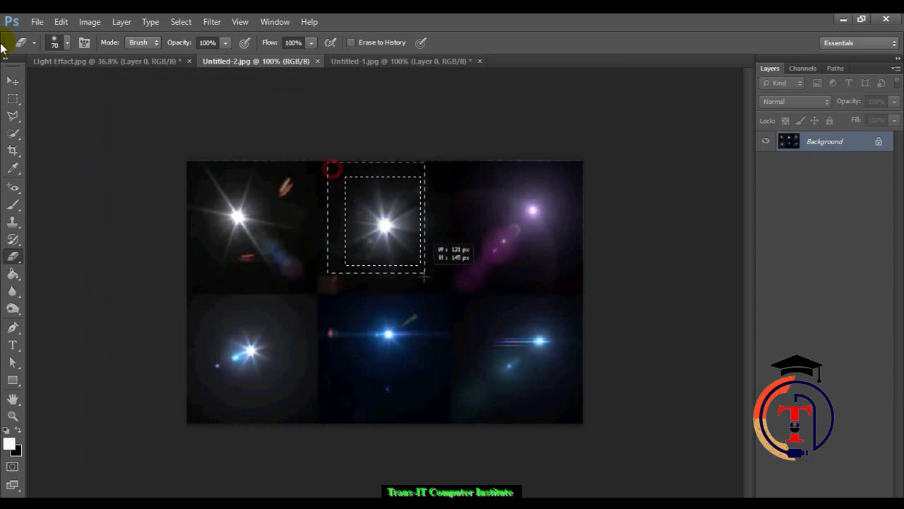
left_click(84, 61)
left_click_drag(357, 208, 357, 210)
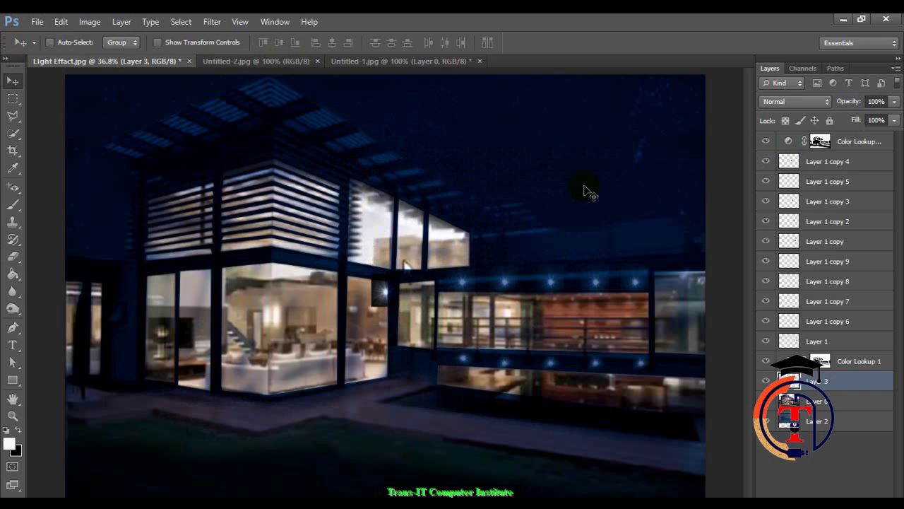
left_click_drag(587, 191, 581, 166)
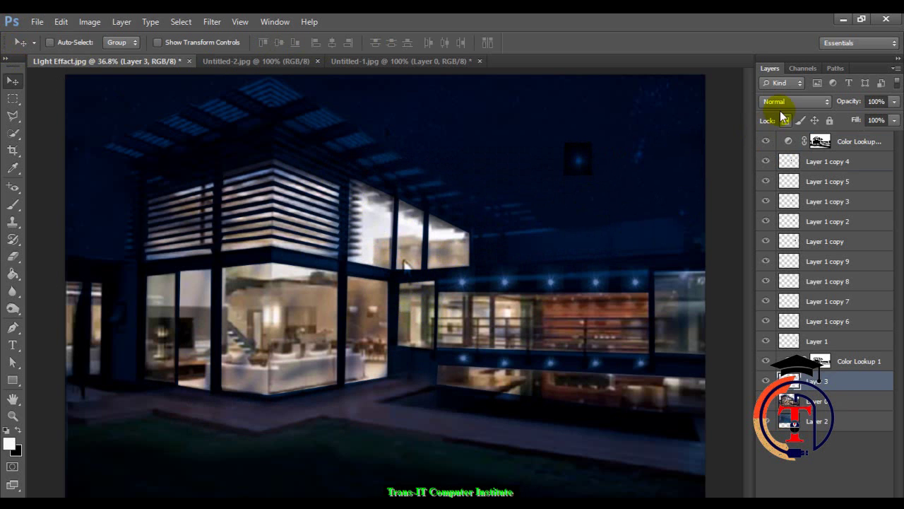
Set the flare layer to Lighten blend mode and enlarge it to about 233%
left_click(781, 106)
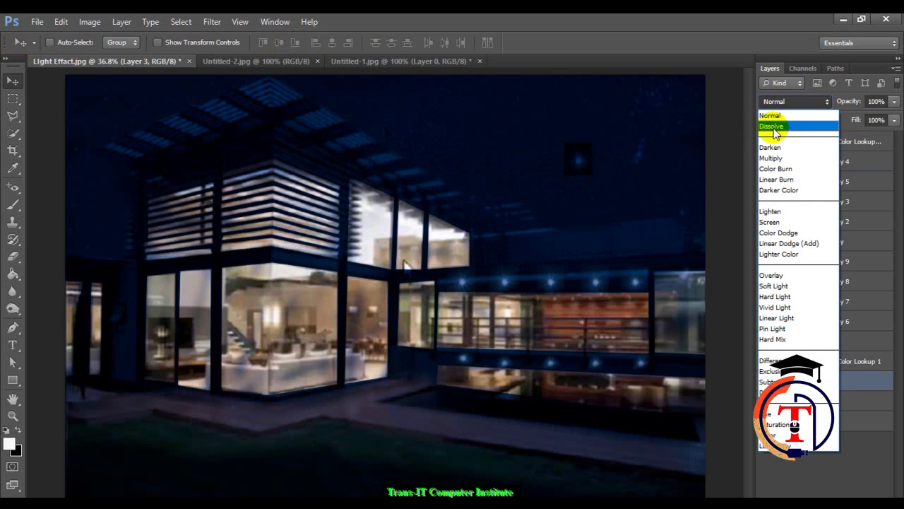
left_click(782, 217)
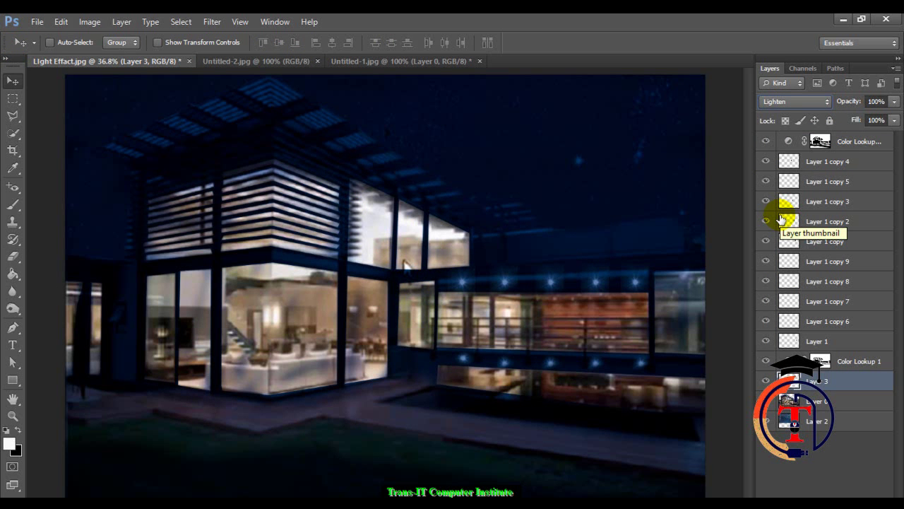
key("ctrl+t")
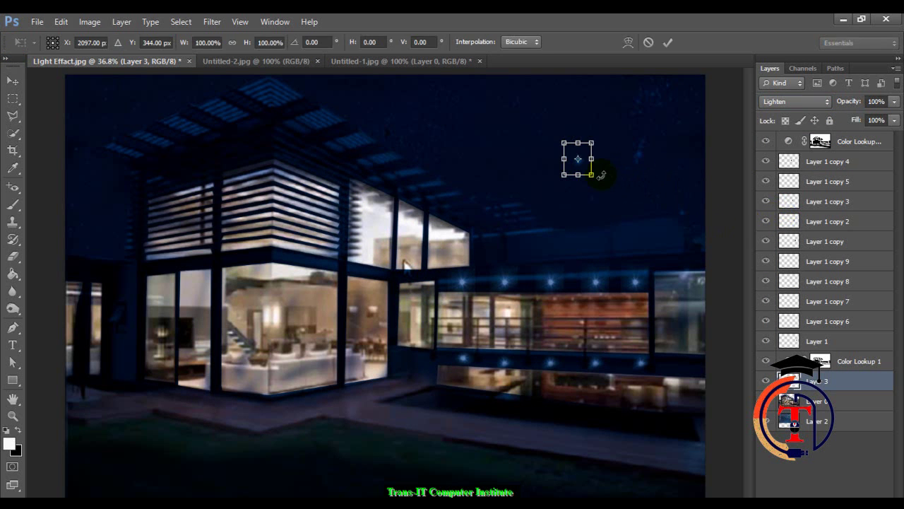
left_click_drag(592, 174, 610, 197)
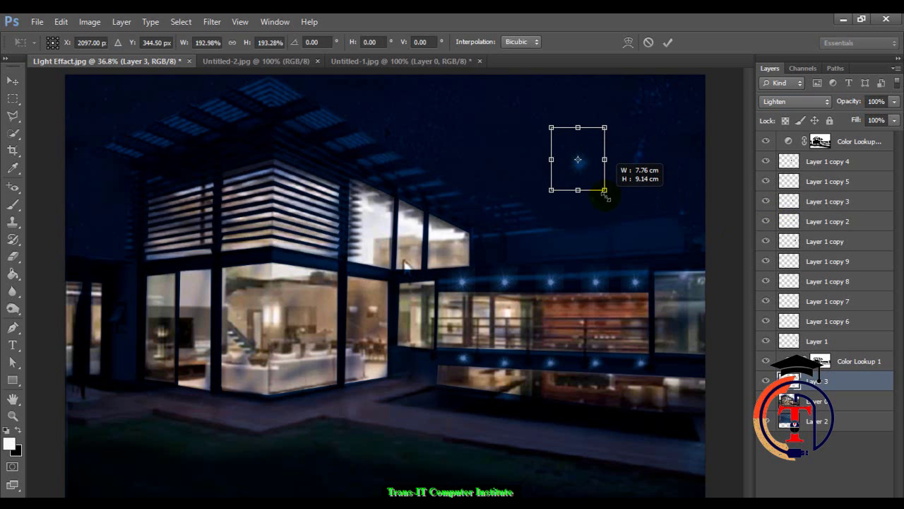
key("Return")
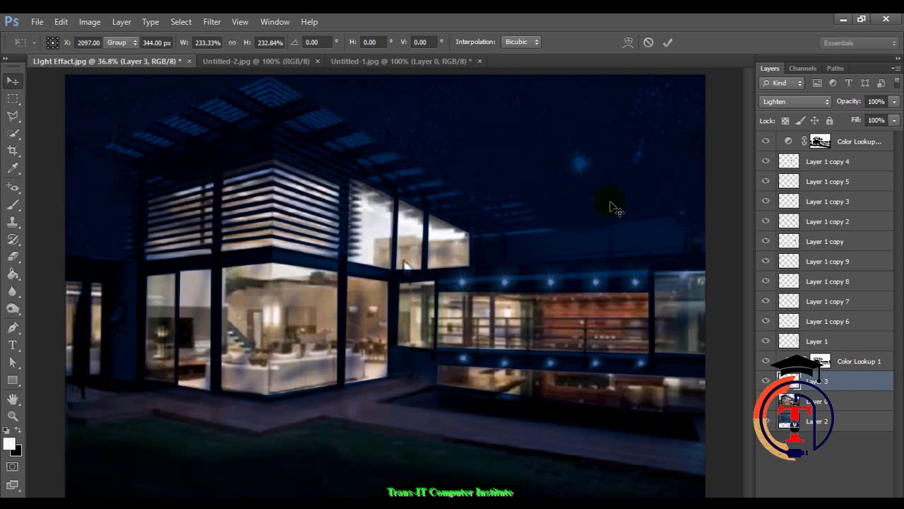